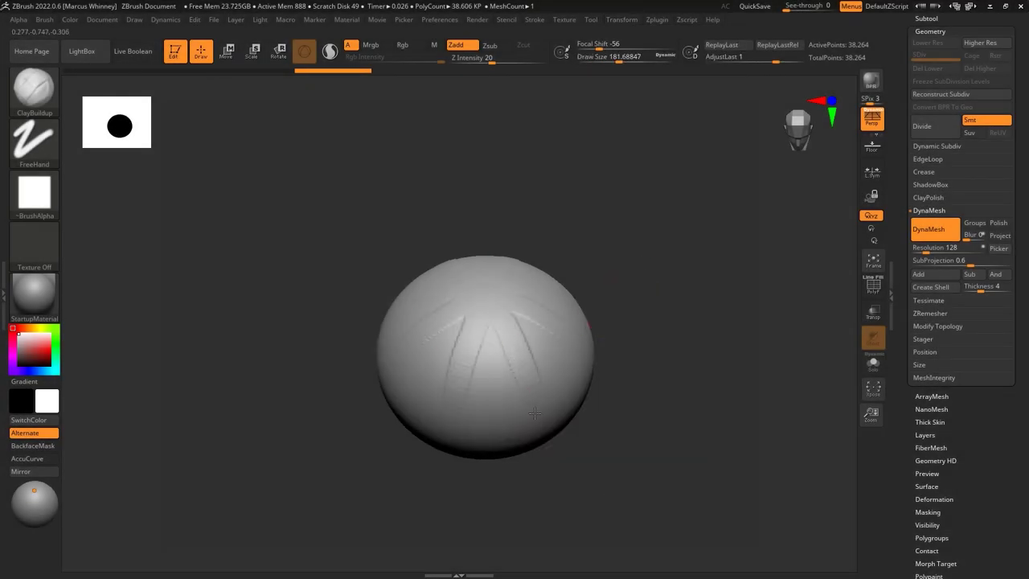
Step: Build up ClayBuildup strokes across the sphere's top to carve more grooves
left_click_drag(654, 344, 655, 270)
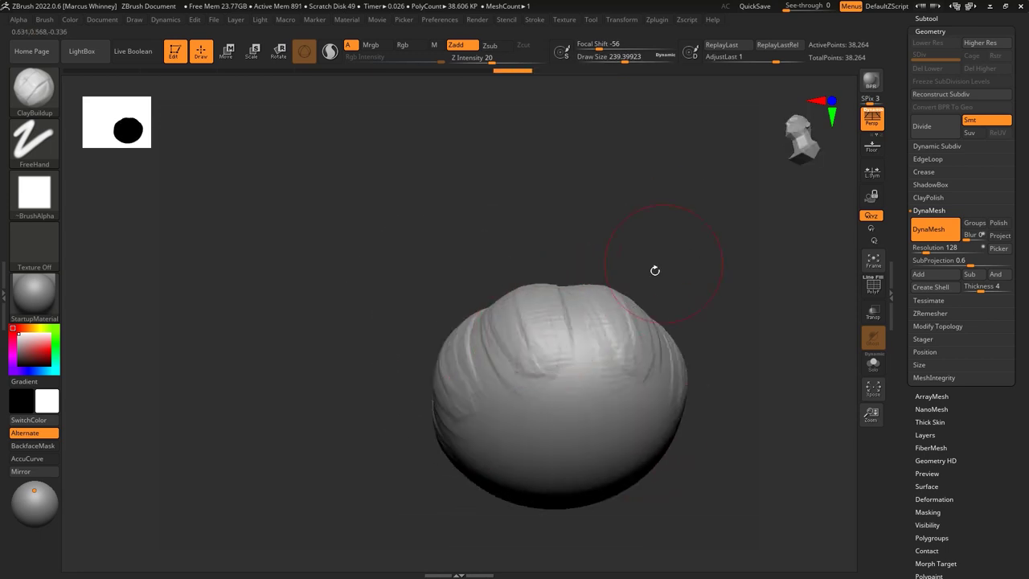
Step: Deepen the lobe creases with DamStandard, working around the pumpkin from every side
left_click_drag(544, 322, 556, 283)
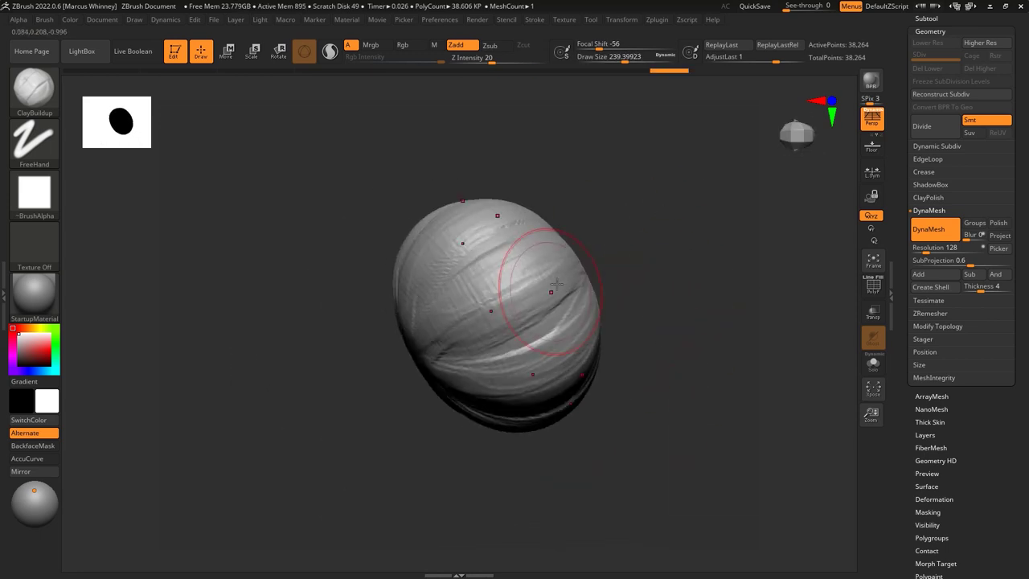
left_click_drag(481, 301, 539, 279)
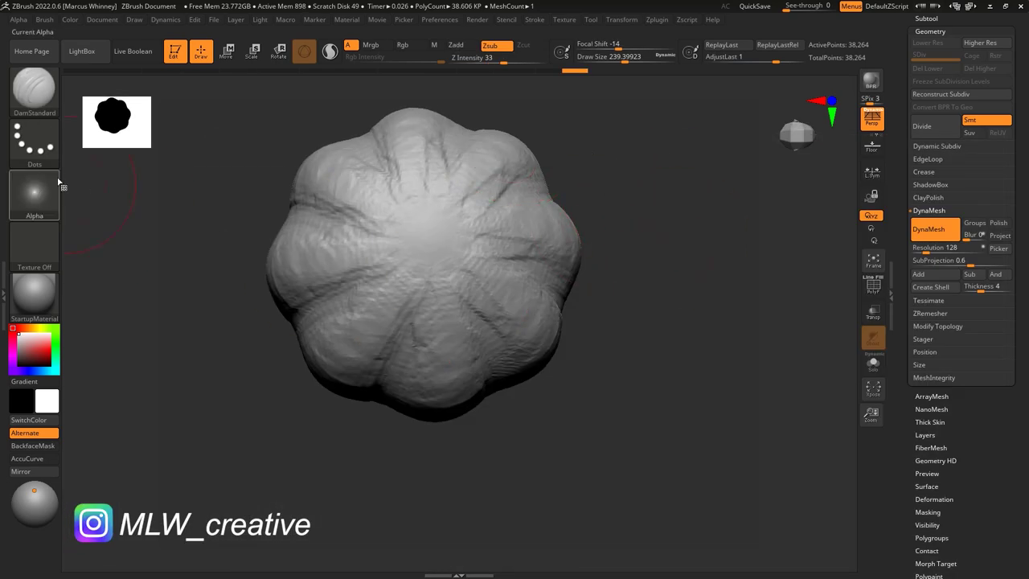
right_click_drag(475, 278, 620, 366)
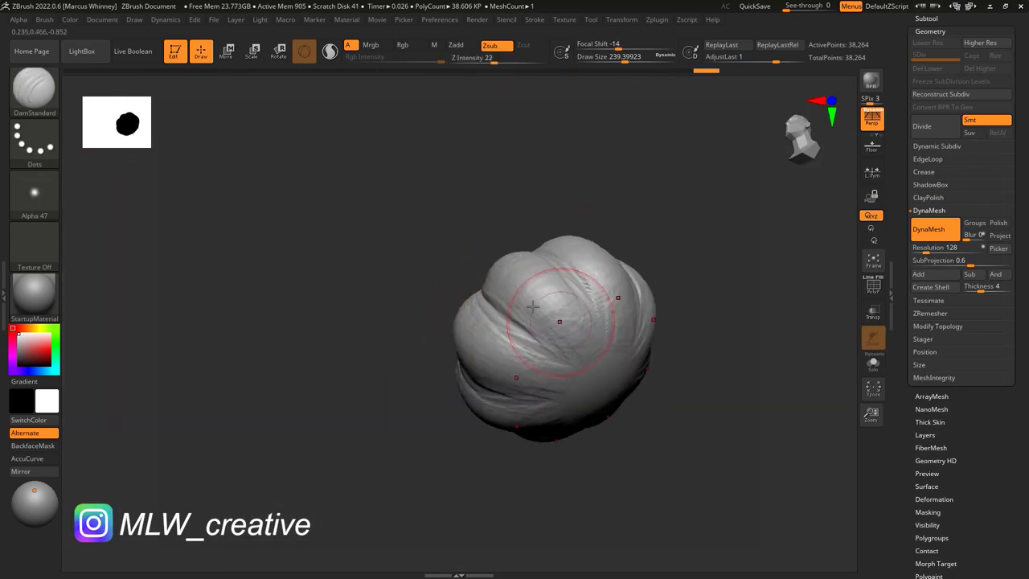
mouse_move(502, 309)
right_mouse_down()
mouse_move(452, 257)
mouse_move(452, 240)
right_mouse_up()
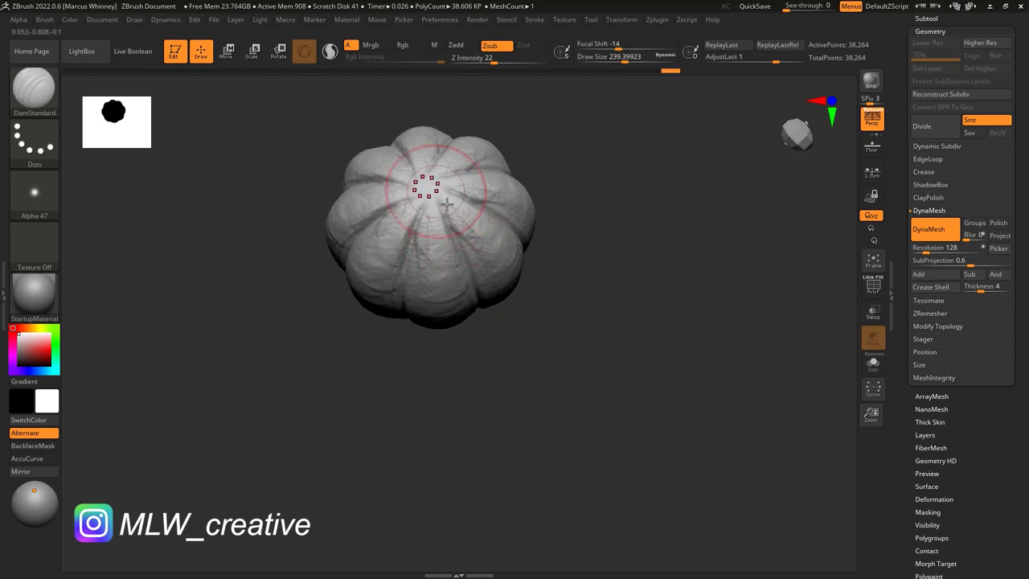
mouse_move(590, 364)
right_mouse_down()
mouse_move(535, 209)
mouse_move(630, 269)
right_mouse_up()
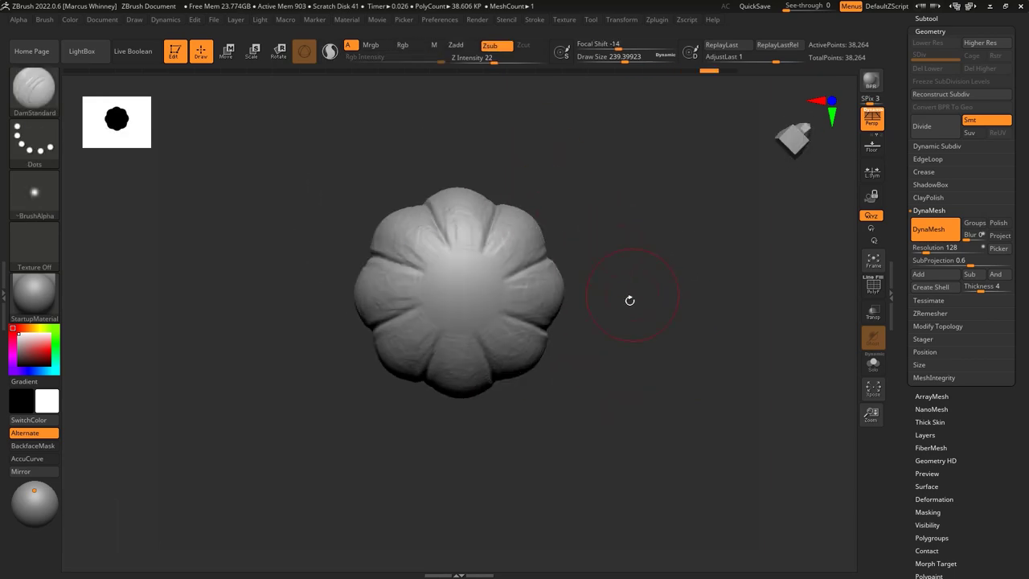
right_click_drag(463, 283, 446, 263)
Step: Pick the DamStandard brush and orbit to a front view of the pumpkin
key("b")
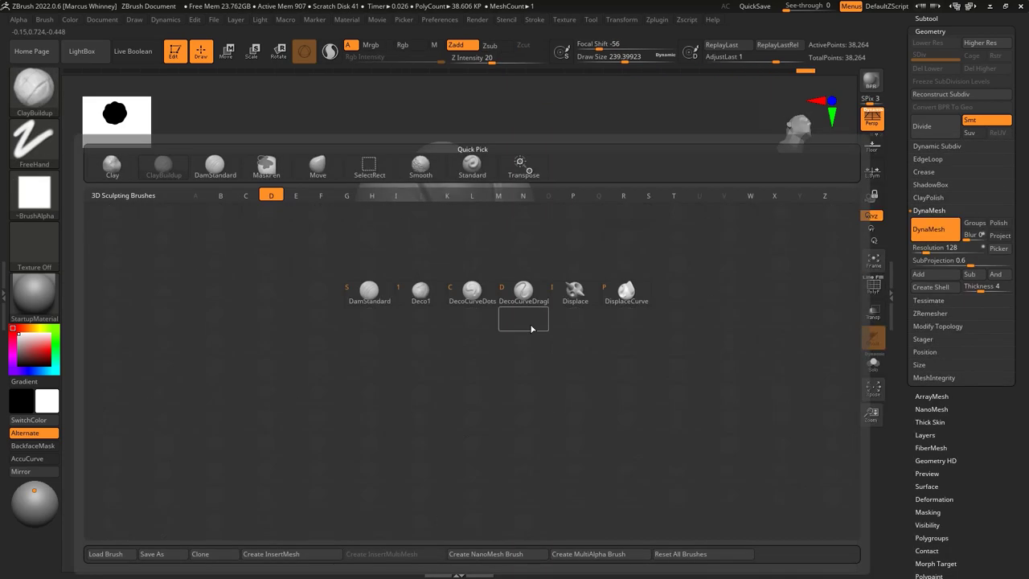
key("d")
key("s")
mouse_move(592, 156)
right_mouse_down()
mouse_move(588, 298)
mouse_move(496, 109)
right_mouse_up()
mouse_move(512, 173)
right_mouse_down()
mouse_move(675, 397)
mouse_move(688, 258)
right_mouse_up()
right_click(471, 252)
right_click_drag(471, 252, 651, 191)
Step: Mask a front patch and push it inward with Move to form a mouth cavity
left_click_drag(454, 225, 474, 225, "ctrl")
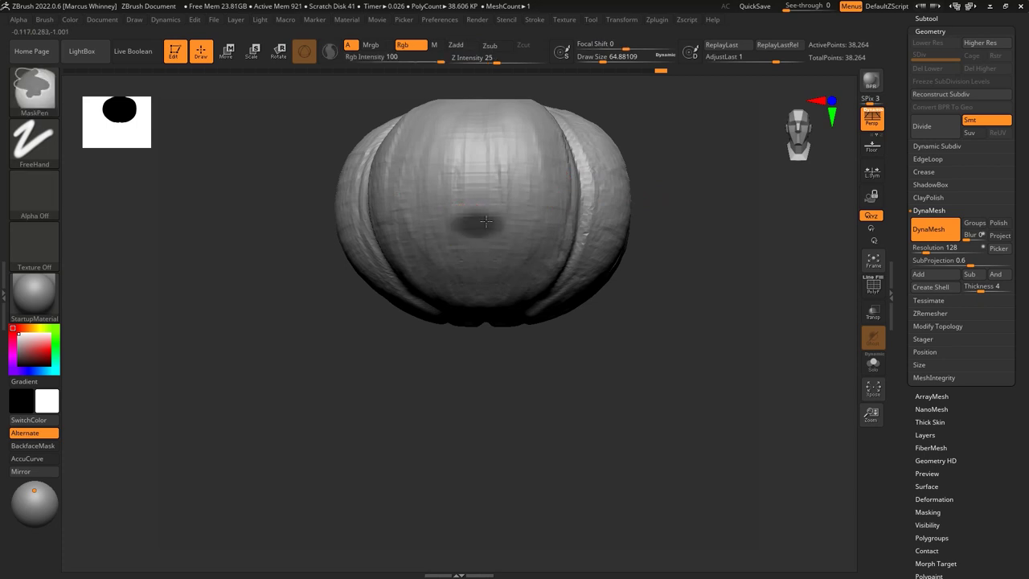
key("w")
mouse_move(661, 217)
right_mouse_down()
mouse_move(490, 316)
mouse_move(550, 149)
right_mouse_up()
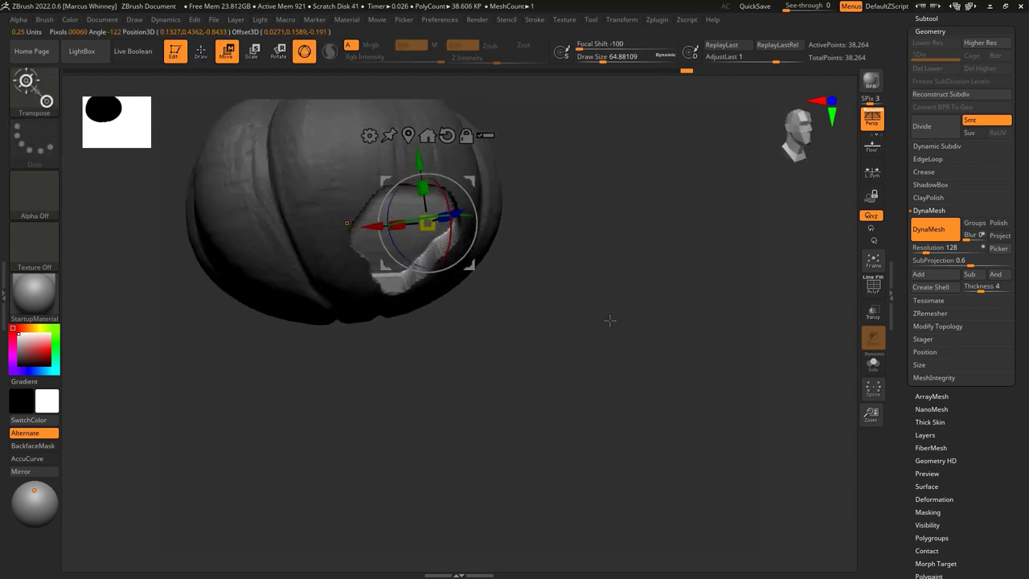
key("q")
mouse_move(601, 173)
right_mouse_down()
mouse_move(531, 249)
mouse_move(619, 206)
mouse_move(458, 246)
right_mouse_up()
Step: Inflate and smooth the cavity edges into rounded lips around the mouth
key("b")
key("i")
key("n")
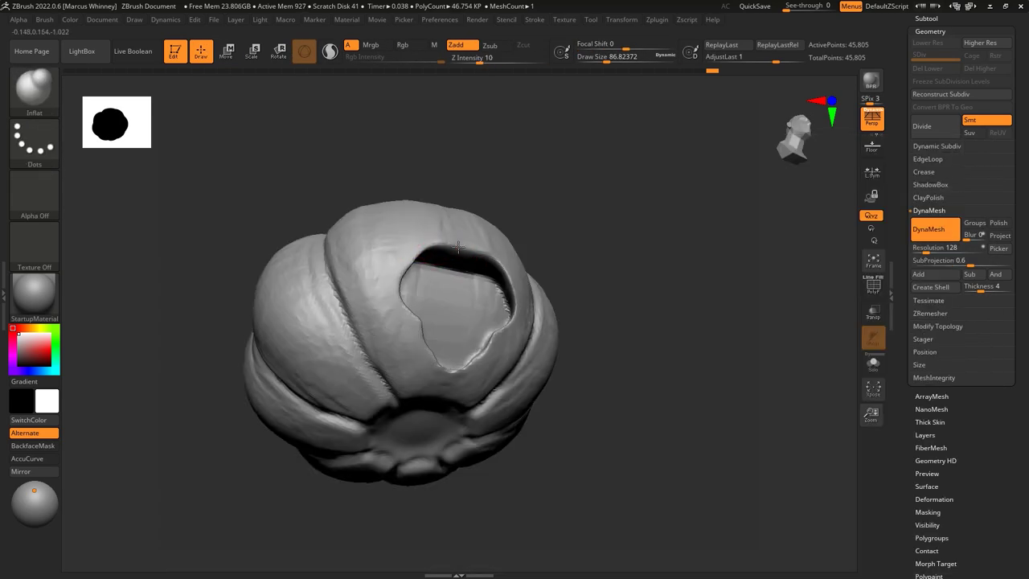
right_click_drag(477, 363, 514, 260)
key("b")
key("s")
key("m")
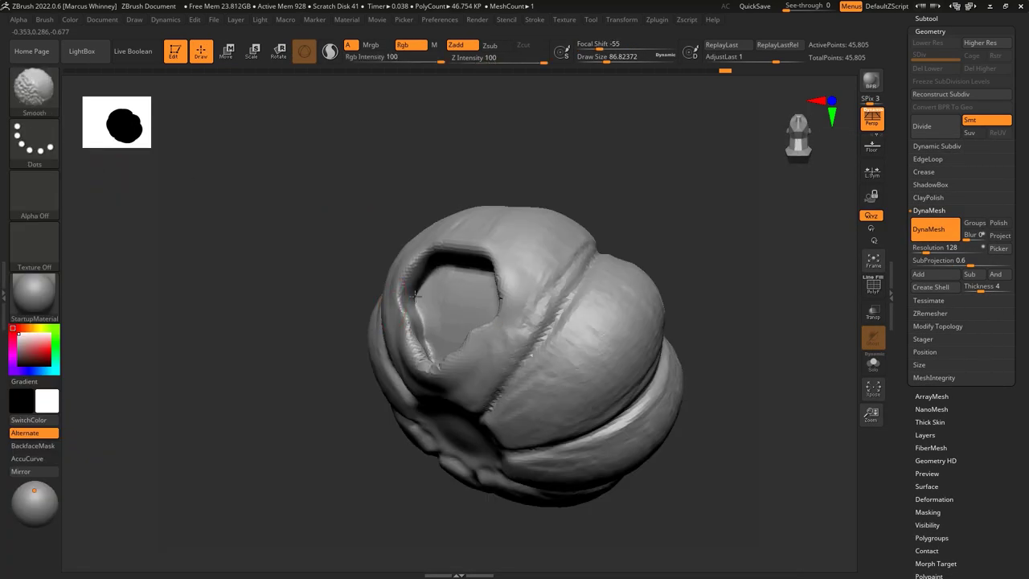
right_click_drag(680, 228, 450, 322)
right_click(383, 329)
mouse_move(563, 306)
right_mouse_down()
mouse_move(624, 209)
mouse_move(672, 233)
right_mouse_up()
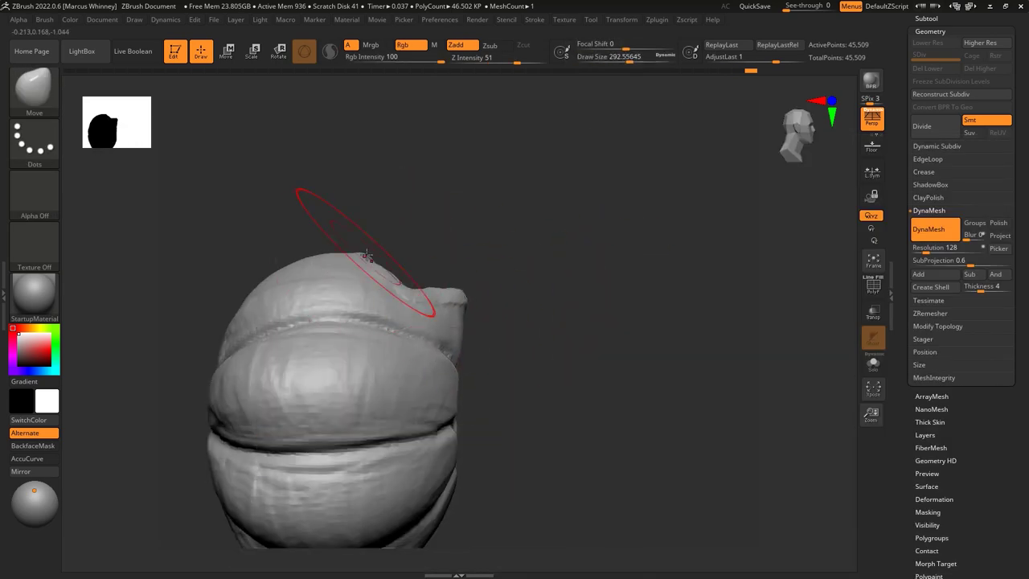
mouse_move(366, 256)
right_mouse_down()
mouse_move(646, 273)
mouse_move(542, 267)
mouse_move(367, 321)
mouse_move(694, 306)
right_mouse_up()
Step: Inflate the inner mouth further with Inflat, viewing into the interior
key("b")
key("i")
key("n")
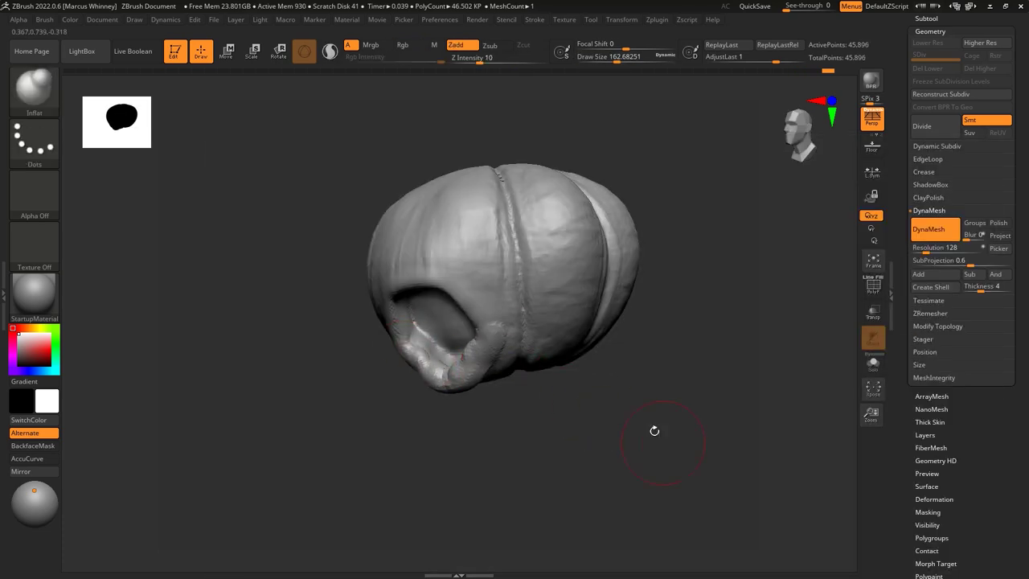
right_click_drag(654, 431, 651, 378)
right_click_drag(478, 136, 458, 336)
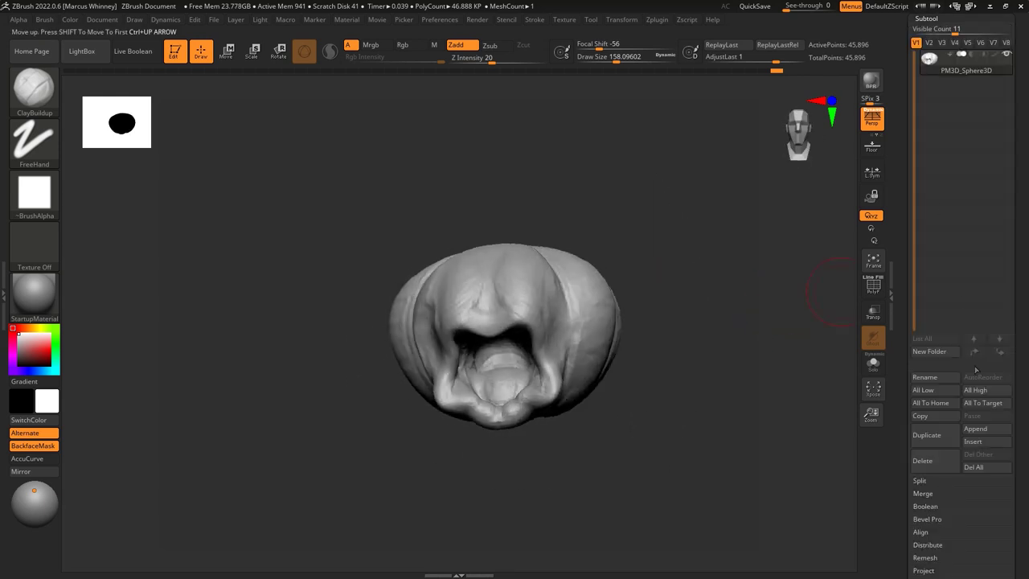
Step: Append a sphere subtool for the fangs and check it from a side view
left_click(512, 400)
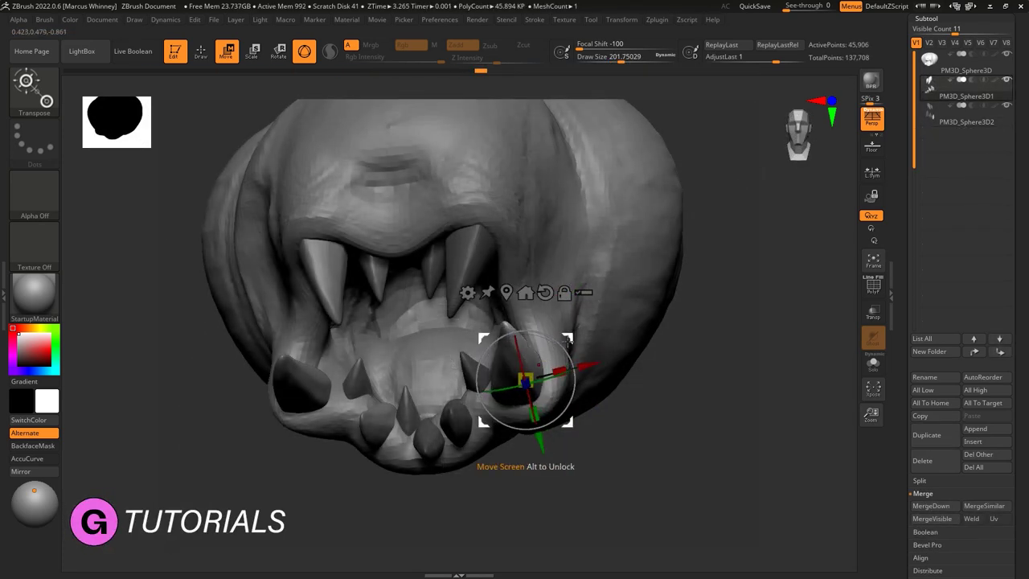
left_click_drag(567, 342, 516, 367)
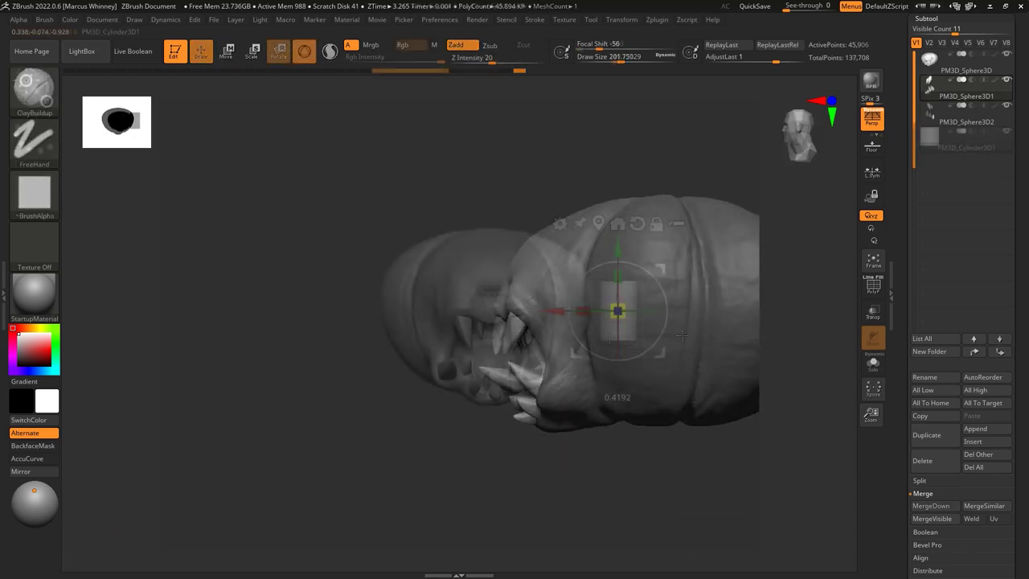
Step: Append a cylinder segment and duplicate it into a bent leg on the pumpkin's side
left_click_drag(694, 313, 676, 288, "shift")
mouse_move(650, 256)
left_mouse_down("shift")
mouse_move(698, 321)
mouse_move(667, 280)
left_mouse_up("shift")
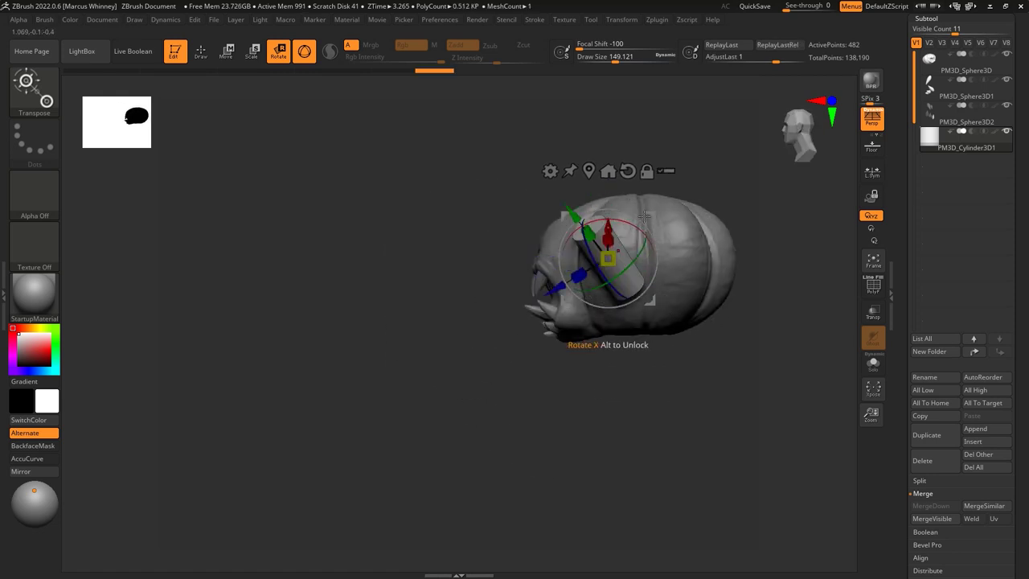
left_click(925, 435)
left_click_drag(764, 370, 708, 335, "shift")
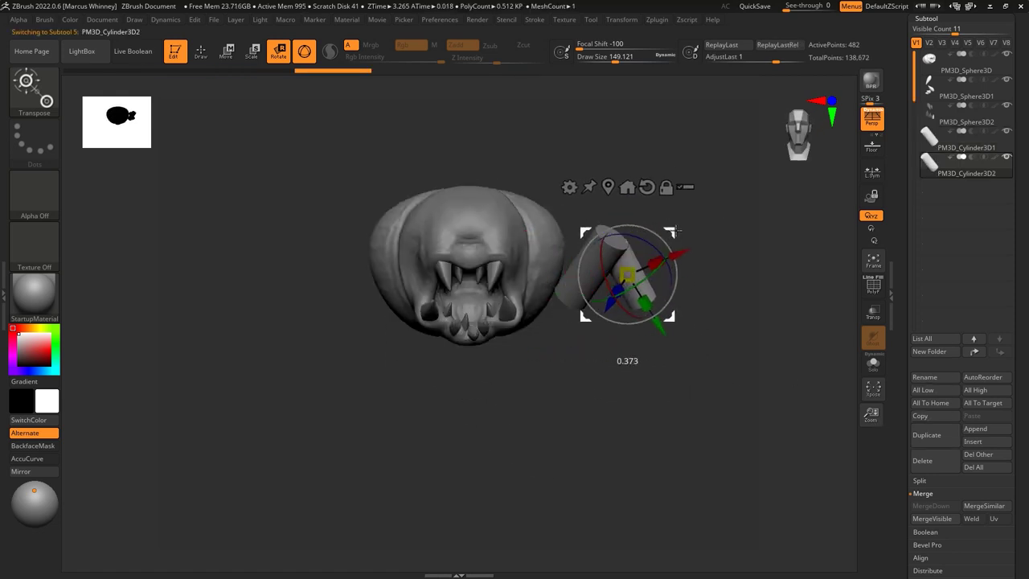
left_click_drag(665, 228, 670, 246)
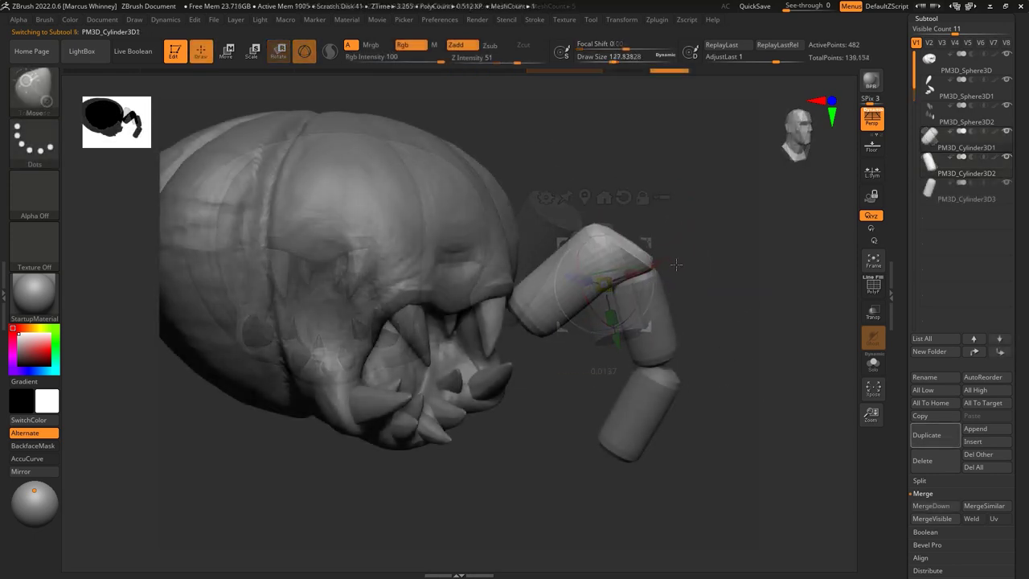
left_click_drag(600, 159, 591, 172)
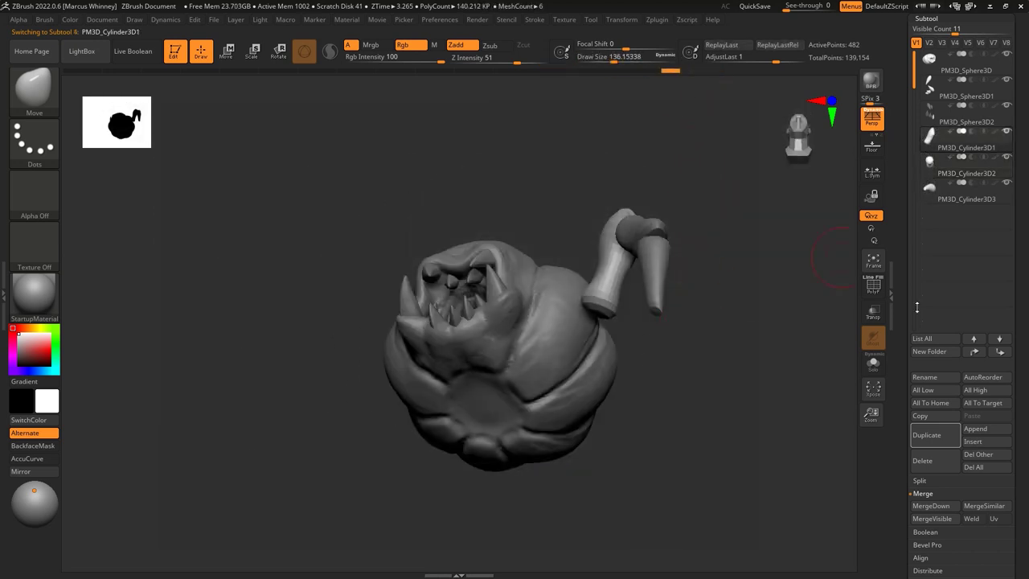
key("w")
mouse_move(490, 434)
left_mouse_down()
mouse_move(681, 351)
mouse_move(669, 366)
mouse_move(653, 347)
left_mouse_up()
mouse_move(605, 412)
left_mouse_down()
mouse_move(684, 331)
mouse_move(671, 338)
left_mouse_up()
key("b")
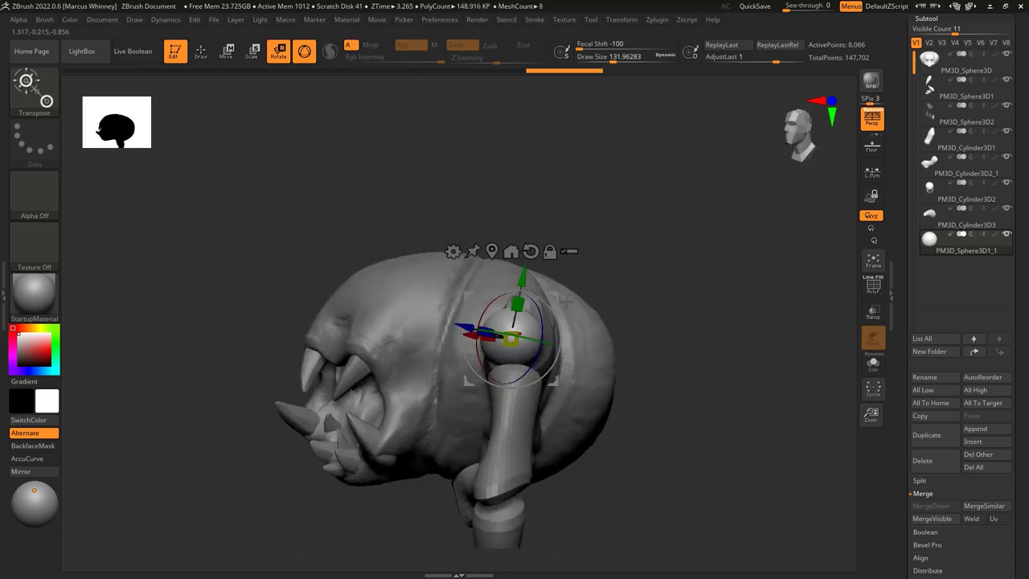
Step: Duplicate the sphere joint, move it downward and scale it beneath the body
left_click(927, 435)
left_click_drag(525, 172, 474, 305)
left_click_drag(655, 522, 493, 355)
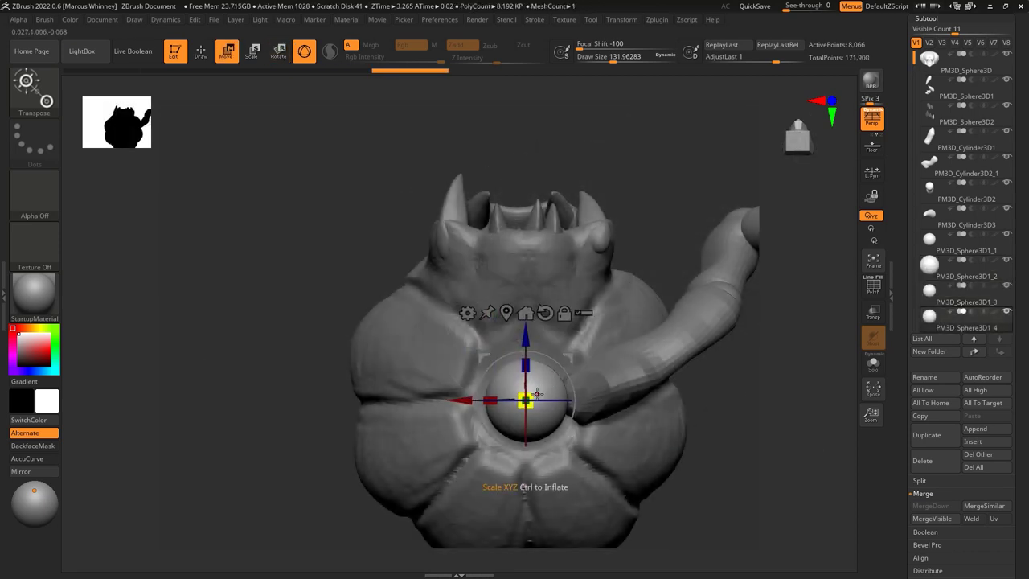
key("e")
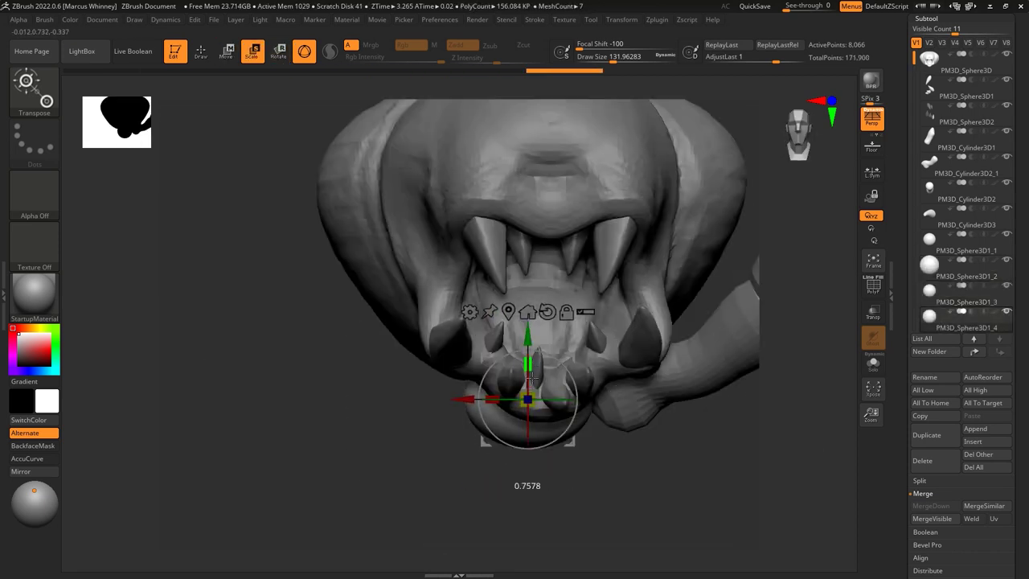
key("q")
left_click_drag(762, 356, 832, 256)
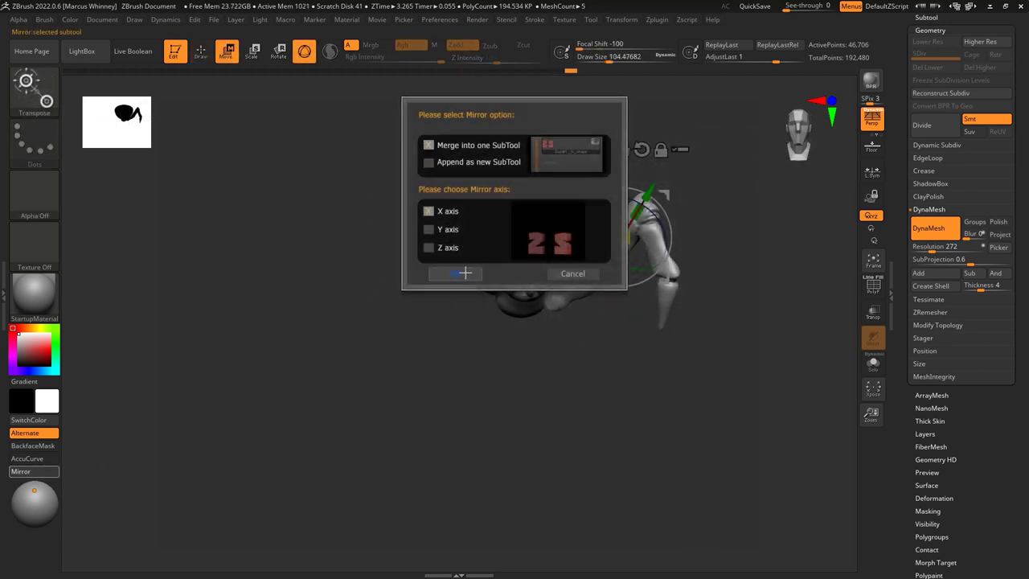
Step: Mirror the leg and arrange eight legs around the central sphere, showing all subtools
left_click(471, 466)
left_click_drag(704, 398, 707, 479)
key("w")
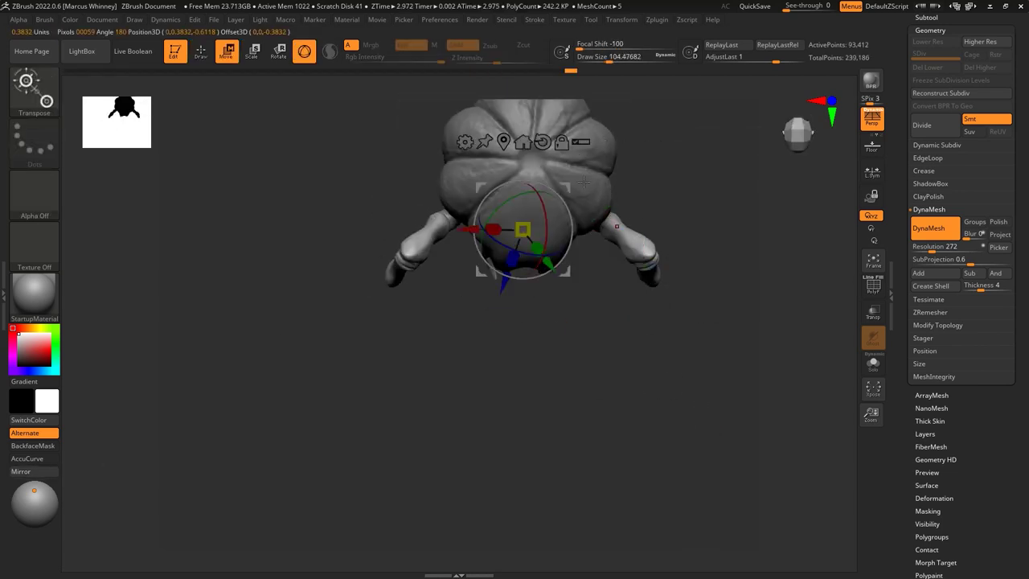
left_click_drag(529, 171, 644, 254)
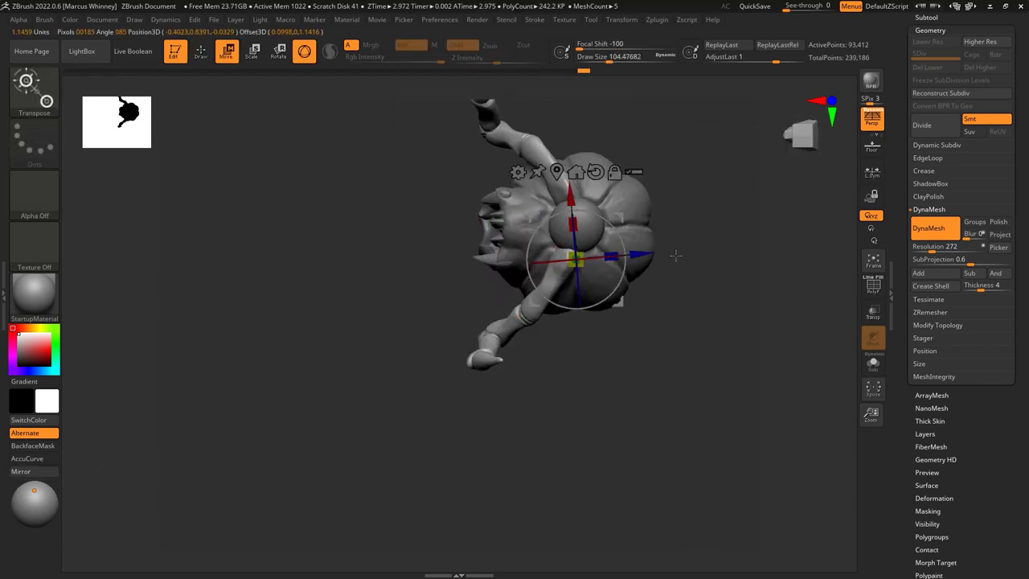
left_click_drag(619, 204, 628, 174)
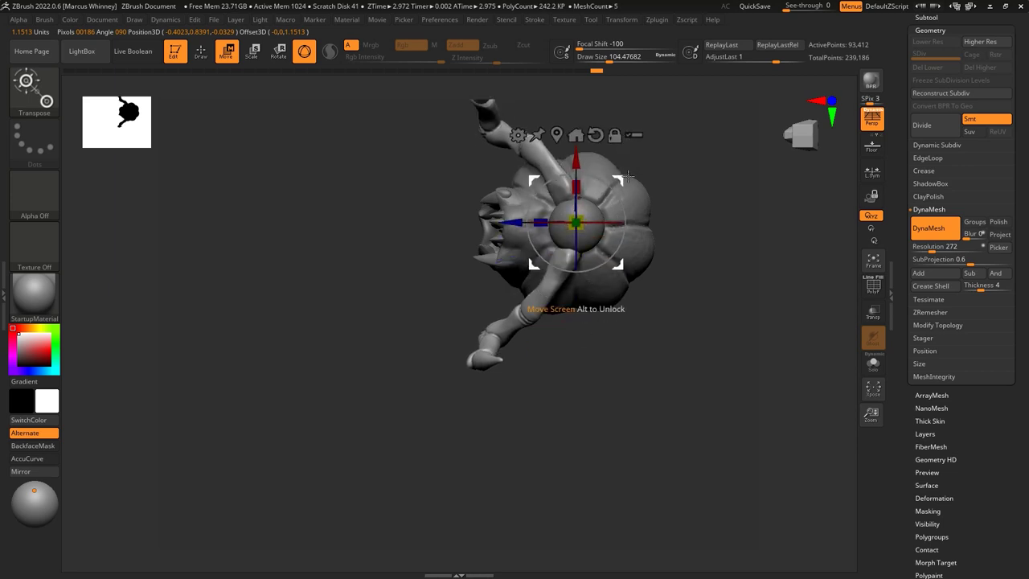
left_click(925, 16)
left_click(563, 241, "alt")
left_click_drag(482, 265, 540, 335)
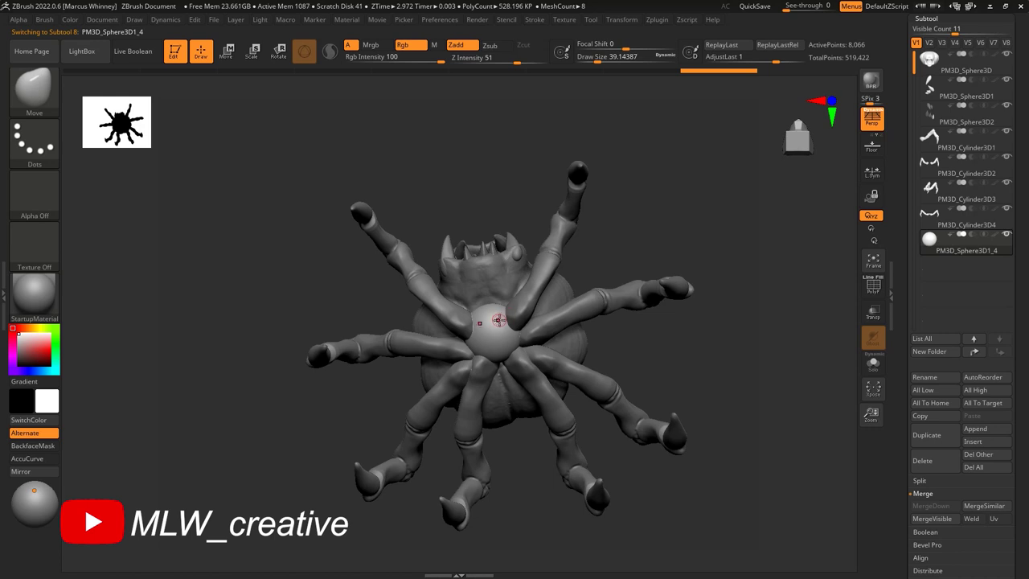
Step: DynaMesh the spider so the legs and underside sphere fuse into one surface
key("space")
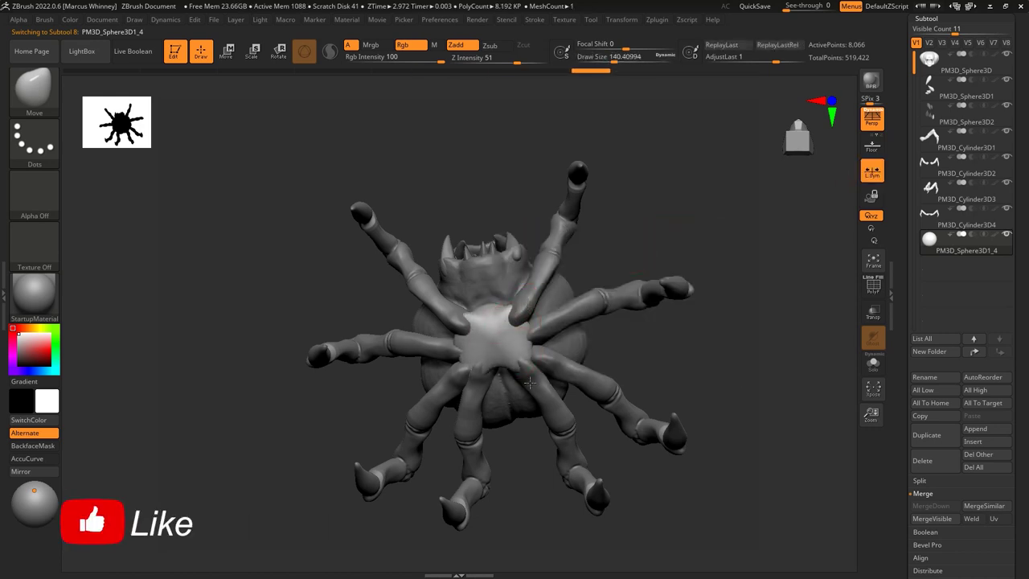
right_click_drag(529, 382, 599, 303)
right_click_drag(535, 362, 758, 361)
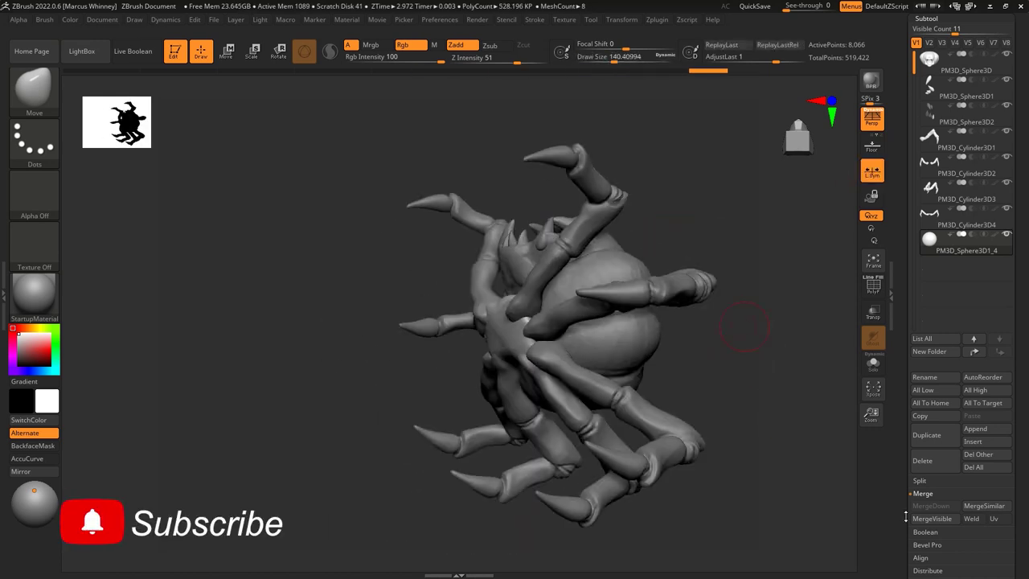
left_click(924, 342)
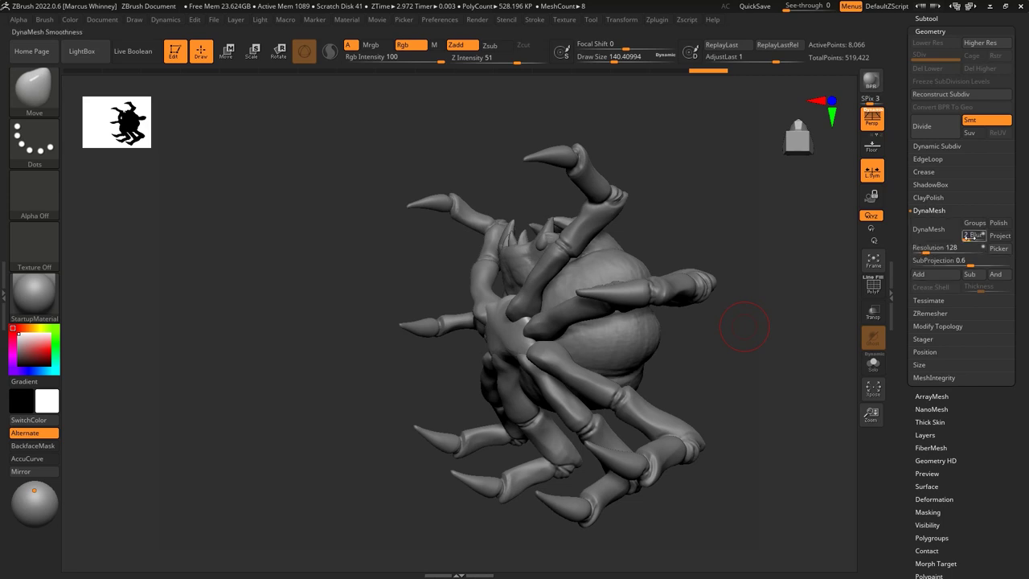
left_click(928, 229)
right_click_drag(799, 294, 528, 291, "shift")
Step: Carve joint creases with DamStandard and ClayBuildup, then ready Transpose for the top cylinder
key("b")
key("d")
key("s")
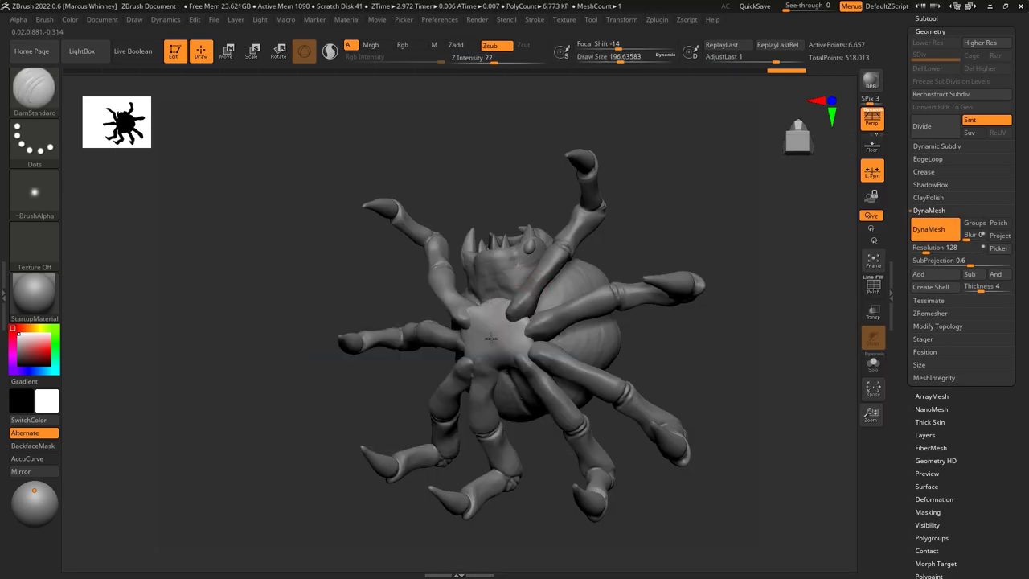
mouse_move(674, 346)
left_mouse_down()
mouse_move(683, 377)
mouse_move(672, 333)
left_mouse_up()
key("b")
key("c")
key("b")
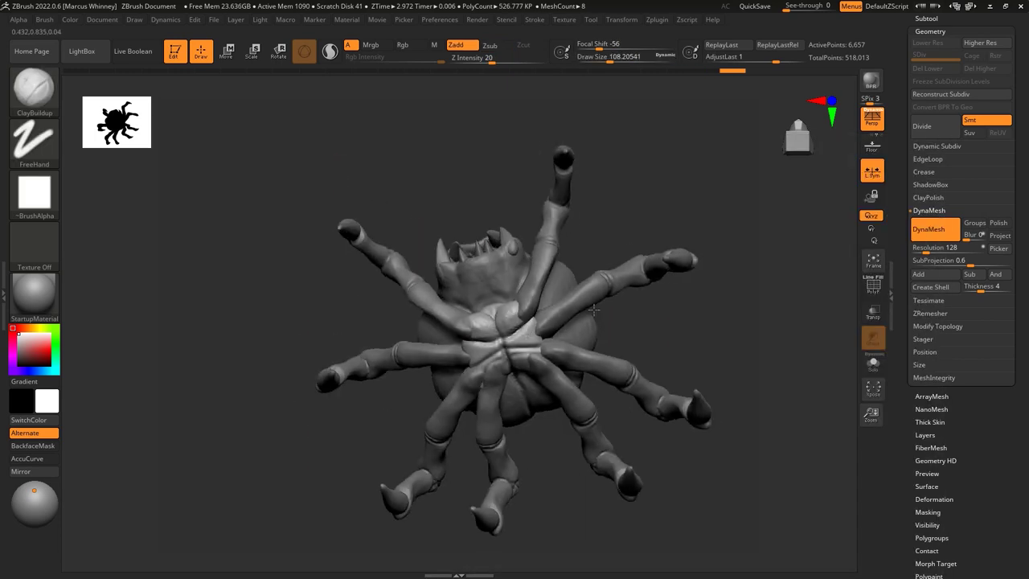
left_click_drag(643, 329, 563, 265)
key("r")
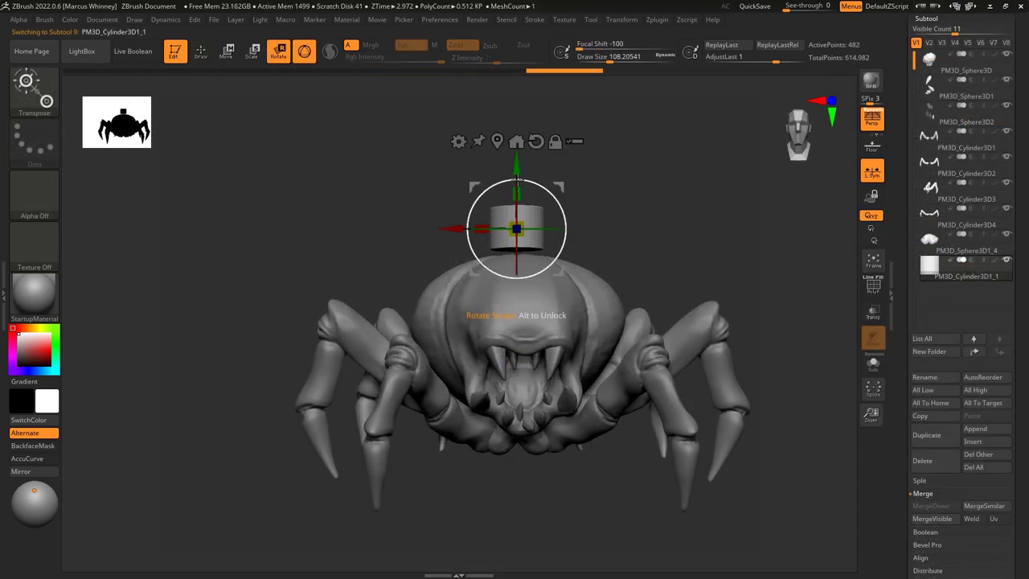
Step: DynaMesh the cylinder on the pumpkin's top into an even mesh
mouse_move(519, 191)
left_mouse_down()
mouse_move(611, 218)
mouse_move(559, 248)
left_mouse_up()
key("q")
scroll(901, 438, "down", 3)
left_click(933, 404)
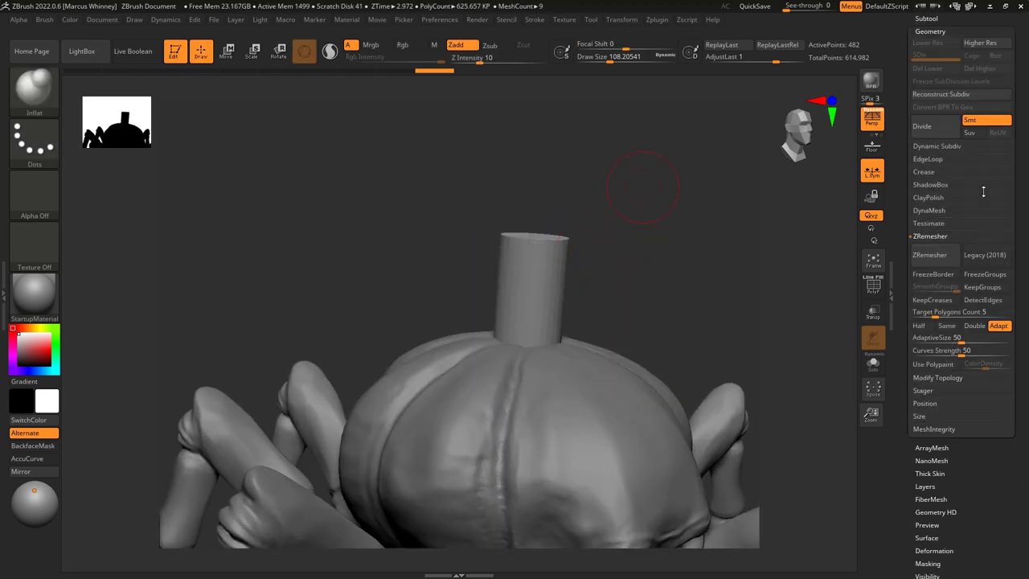
left_click(929, 209)
left_click(929, 229)
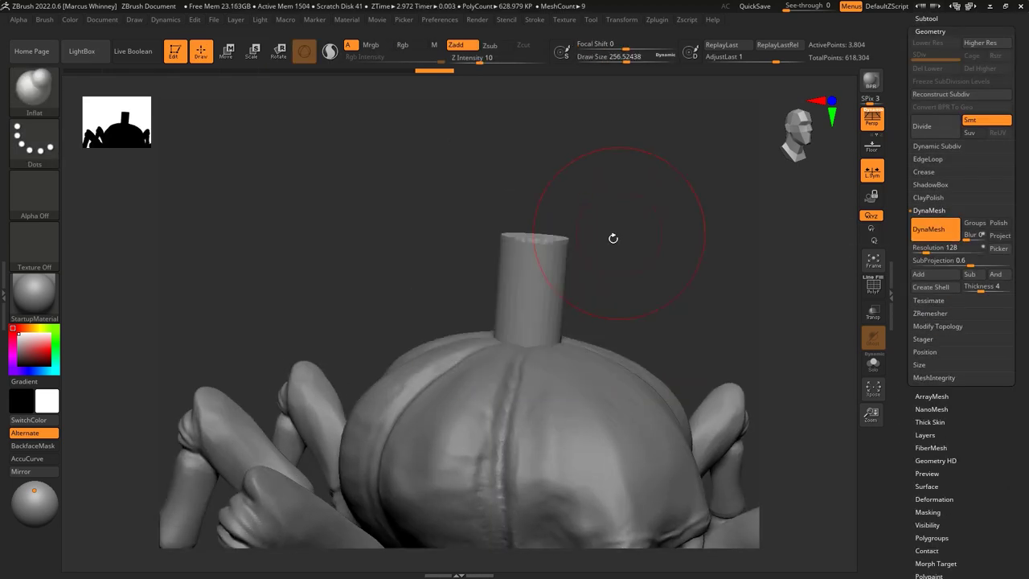
Step: Build up the candle stem's top with ClayBuildup from several angles
mouse_move(638, 259)
left_mouse_down()
mouse_move(600, 260)
mouse_move(573, 297)
left_mouse_up()
key("space")
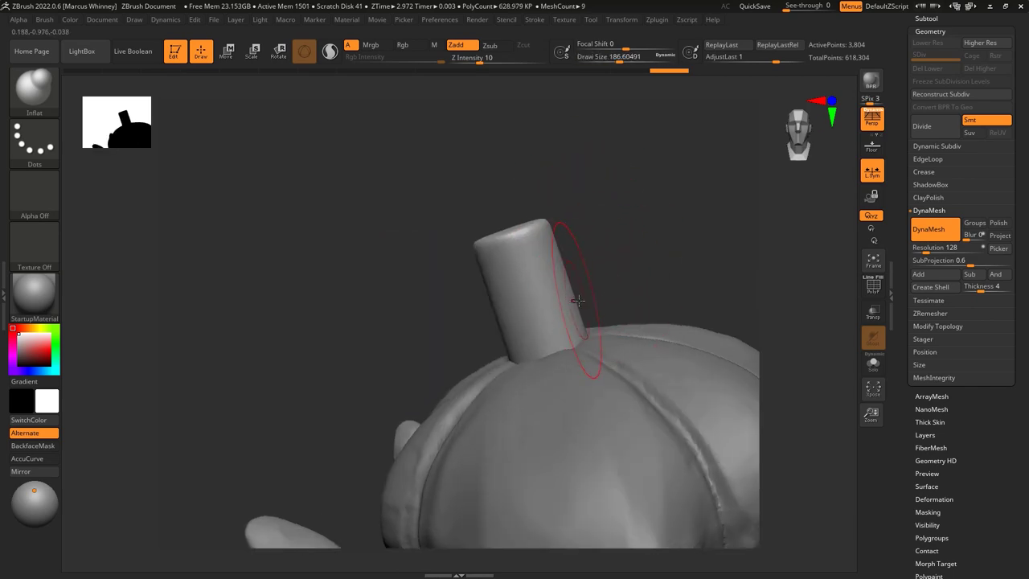
left_click_drag(648, 270, 661, 278, "shift")
key("b")
key("c")
key("b")
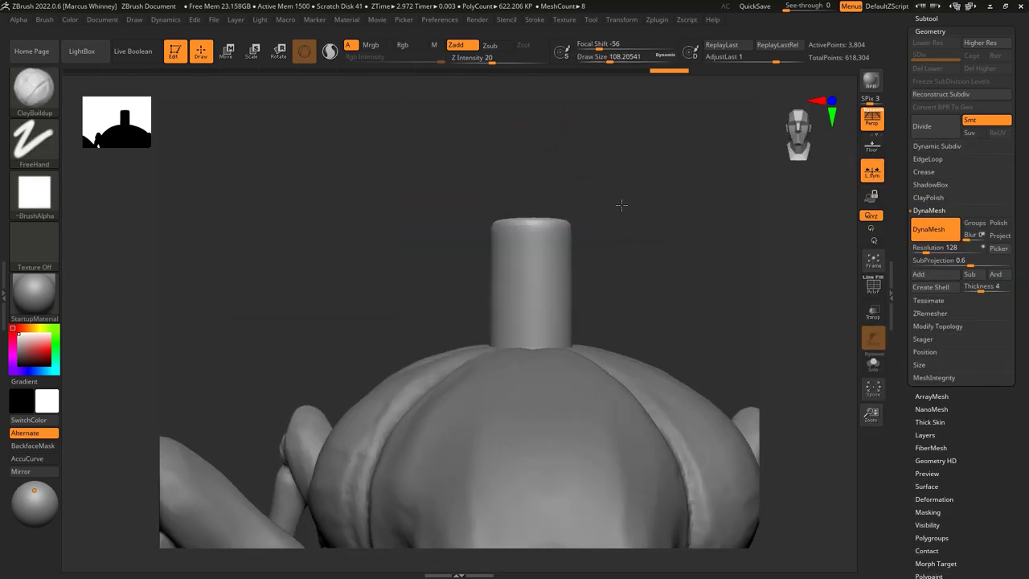
left_click_drag(624, 172, 535, 235)
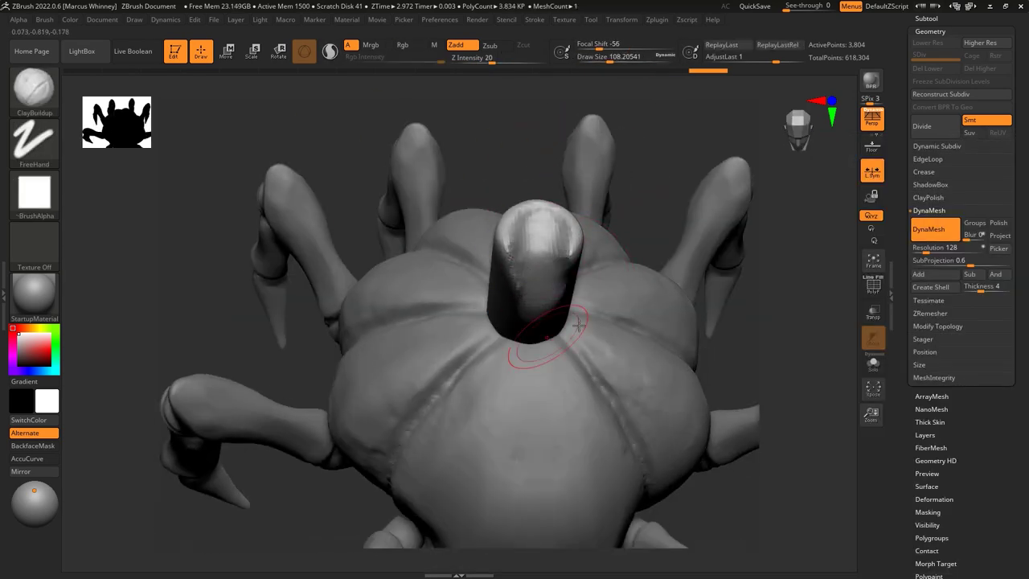
left_click_drag(578, 324, 746, 258, "shift")
left_click_drag(608, 172, 531, 241)
Step: Refine the stem's rounded tip with the Standard brush at size about 68
key("space")
key("b")
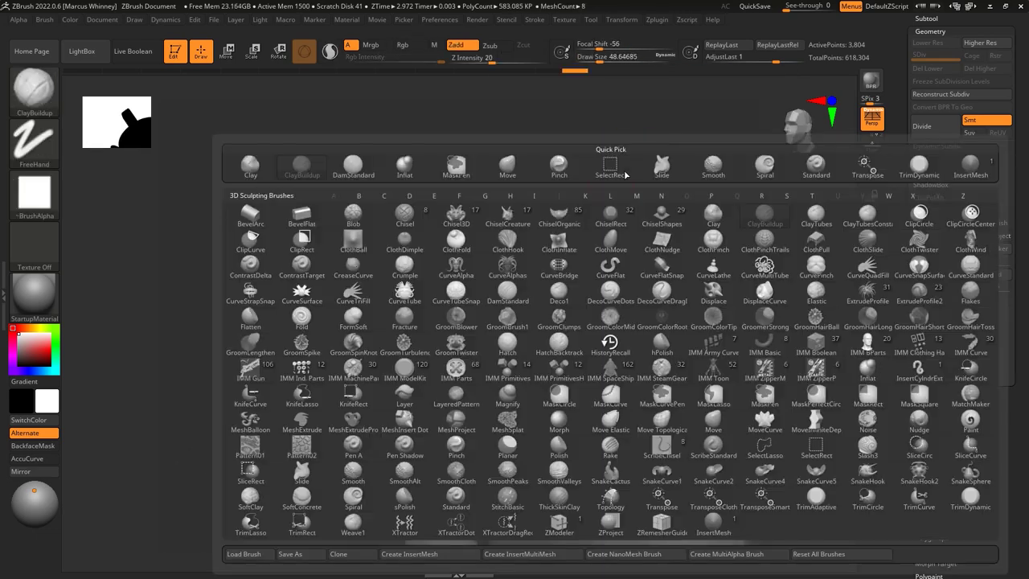
key("s")
key("t")
key("space")
left_click_drag(683, 145, 659, 144)
mouse_move(627, 185)
left_mouse_down()
mouse_move(532, 198)
mouse_move(477, 239)
left_mouse_up()
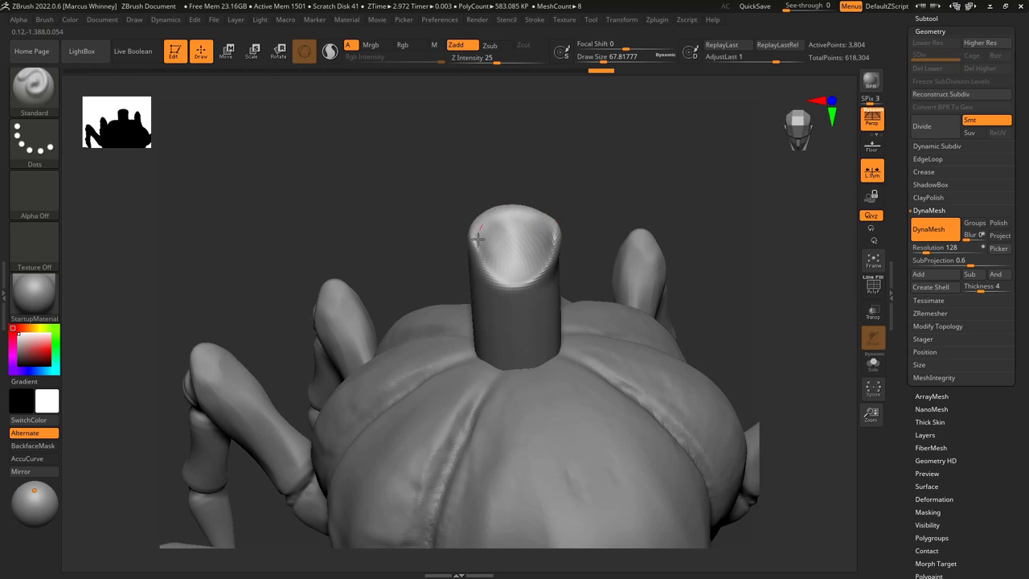
mouse_move(490, 391)
left_mouse_down()
mouse_move(450, 345)
mouse_move(482, 328)
left_mouse_up()
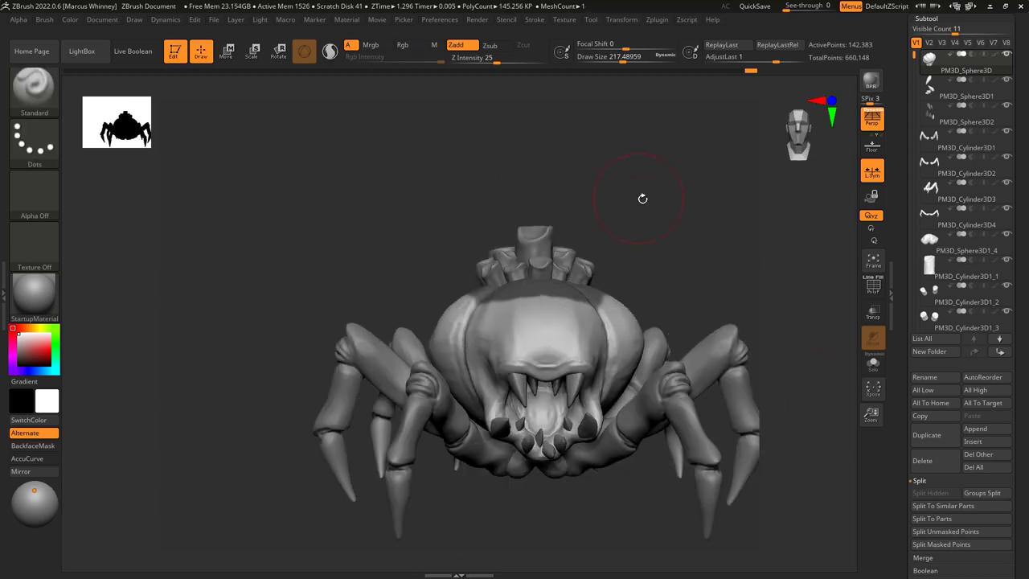
Step: Scroll the Subtool palette down to the Extract settings for the masked pumpkin top
scroll(917, 555, "down", 3)
left_click(945, 415)
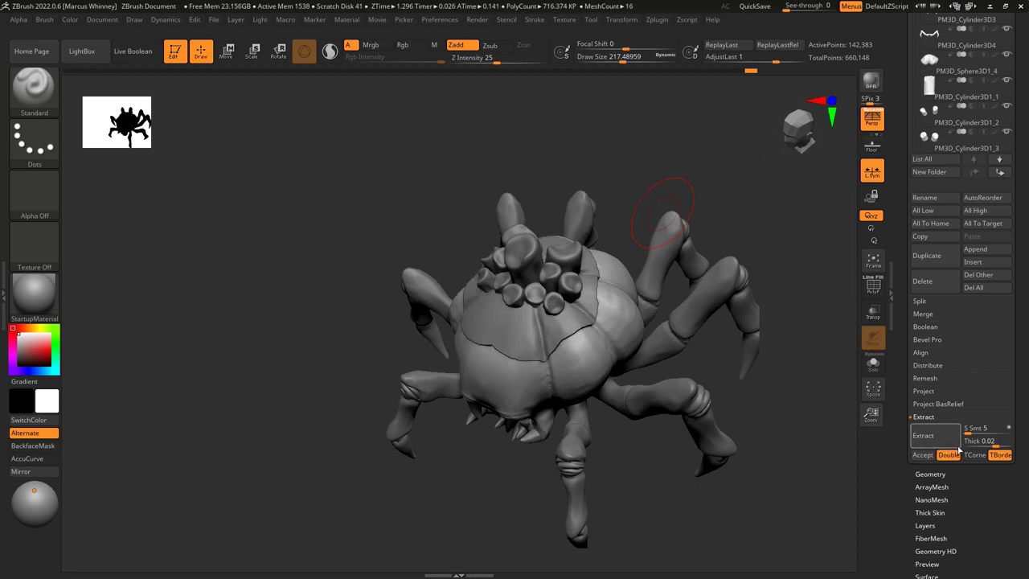
Step: Extract the masked pumpkin top as a new shell piece for the icing layer
left_click(922, 455)
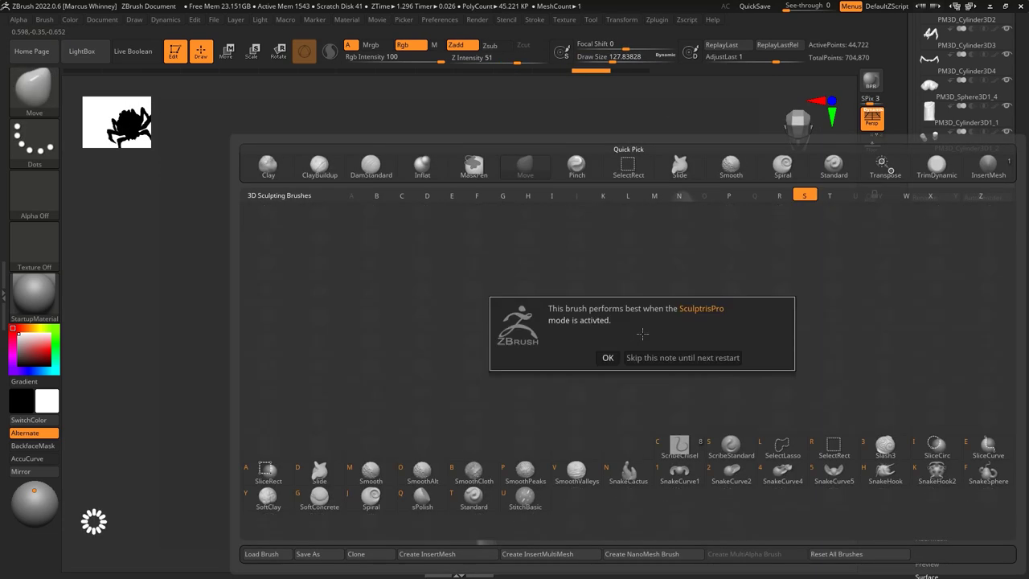
key("space")
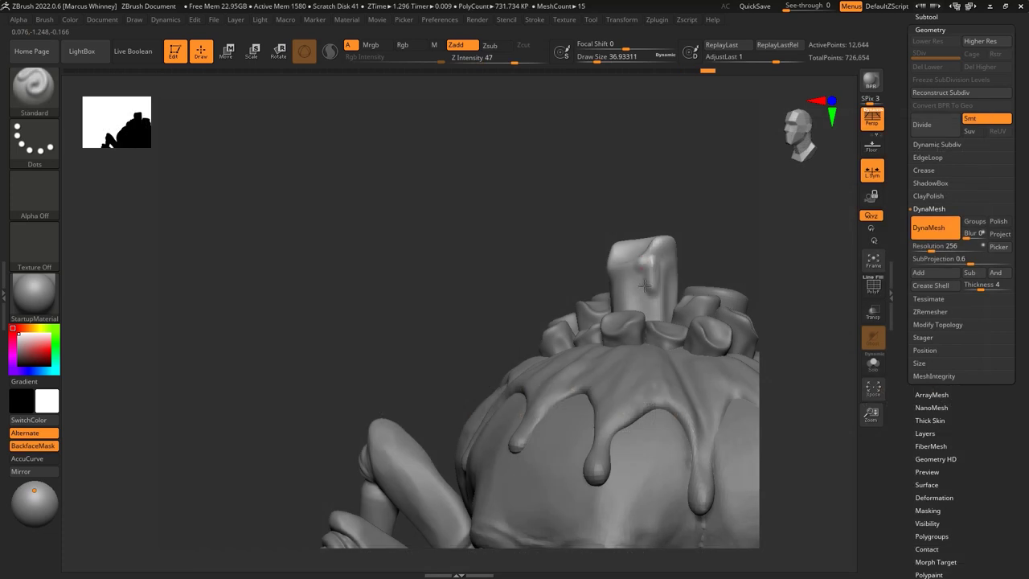
Step: Orbit around the candle cluster and frame the whole spider to inspect the candles
mouse_move(728, 250)
left_mouse_down()
mouse_move(601, 287)
mouse_move(551, 258)
mouse_move(522, 265)
mouse_move(512, 220)
mouse_move(479, 232)
left_mouse_up()
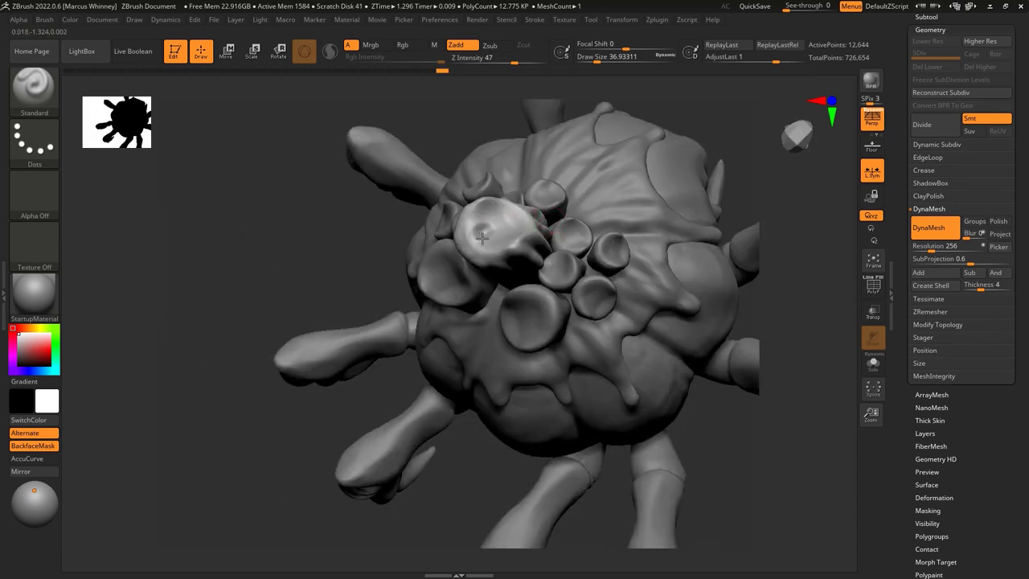
mouse_move(803, 286)
left_mouse_down()
mouse_move(641, 223)
mouse_move(730, 241)
mouse_move(536, 243)
left_mouse_up()
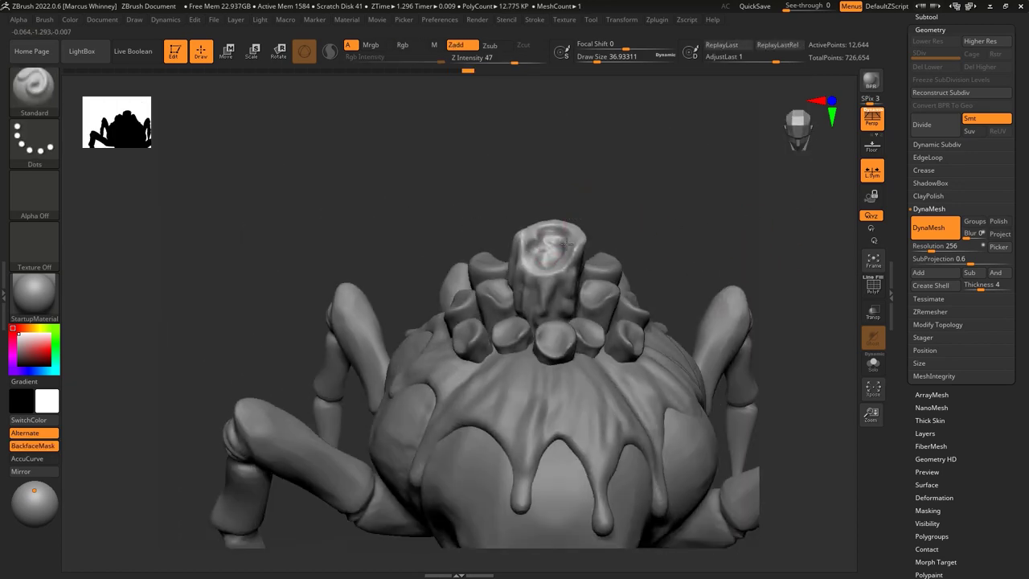
key("f")
mouse_move(667, 208)
left_mouse_down()
mouse_move(589, 182)
mouse_move(526, 284)
mouse_move(556, 262)
left_mouse_up()
mouse_move(634, 180)
left_mouse_down()
mouse_move(556, 269)
mouse_move(634, 200)
left_mouse_up()
Step: Center on the top candle and switch it to Transpose Move, viewing from above and front
key("r")
key("f")
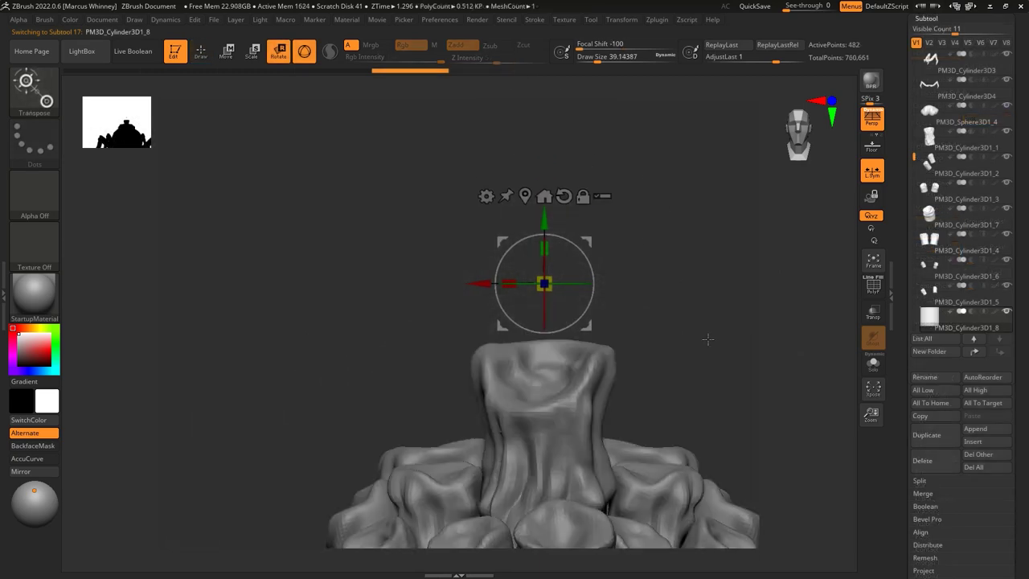
left_click_drag(546, 236, 626, 258)
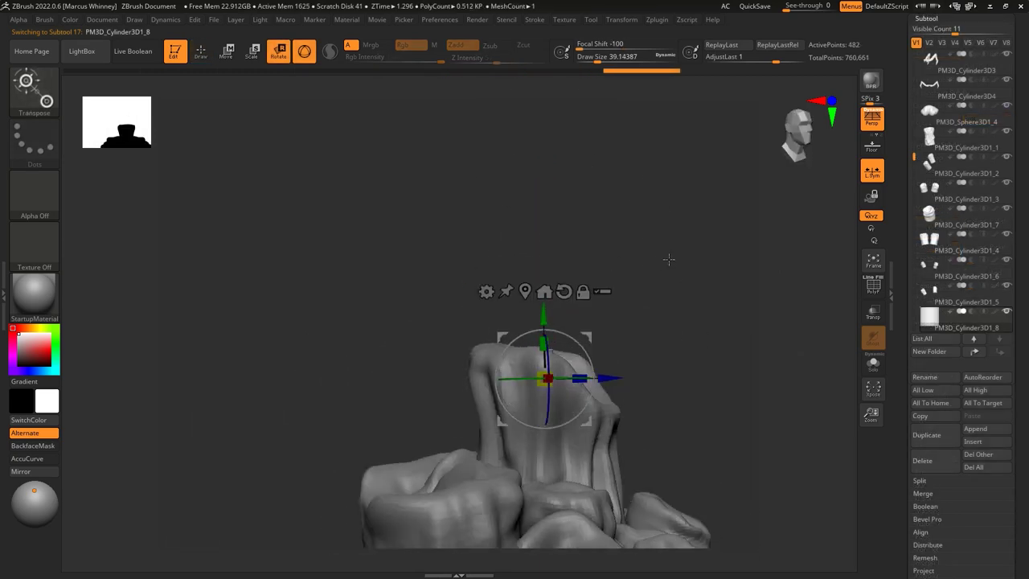
key("space")
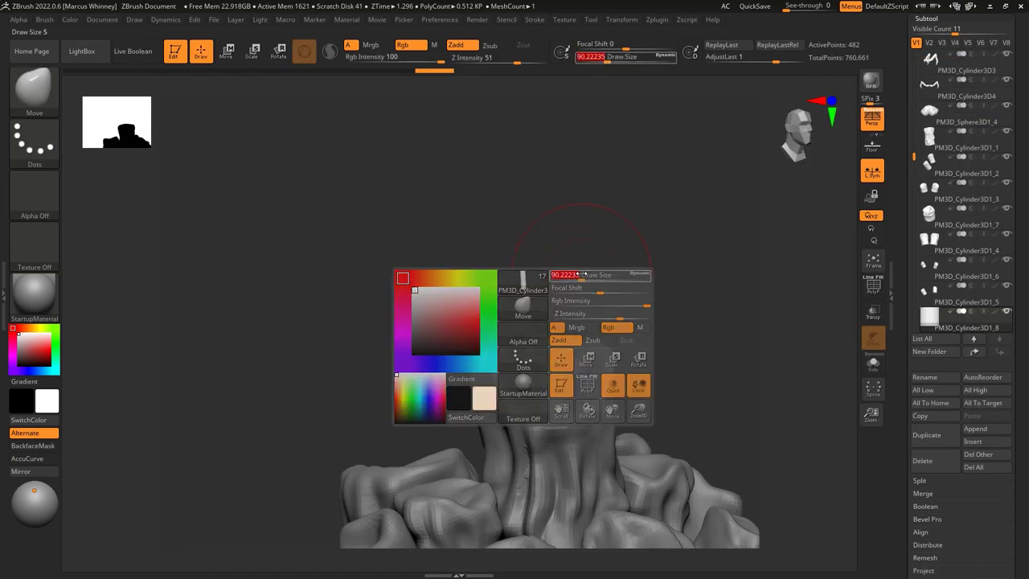
key("w")
left_click_drag(659, 209, 659, 359, "shift")
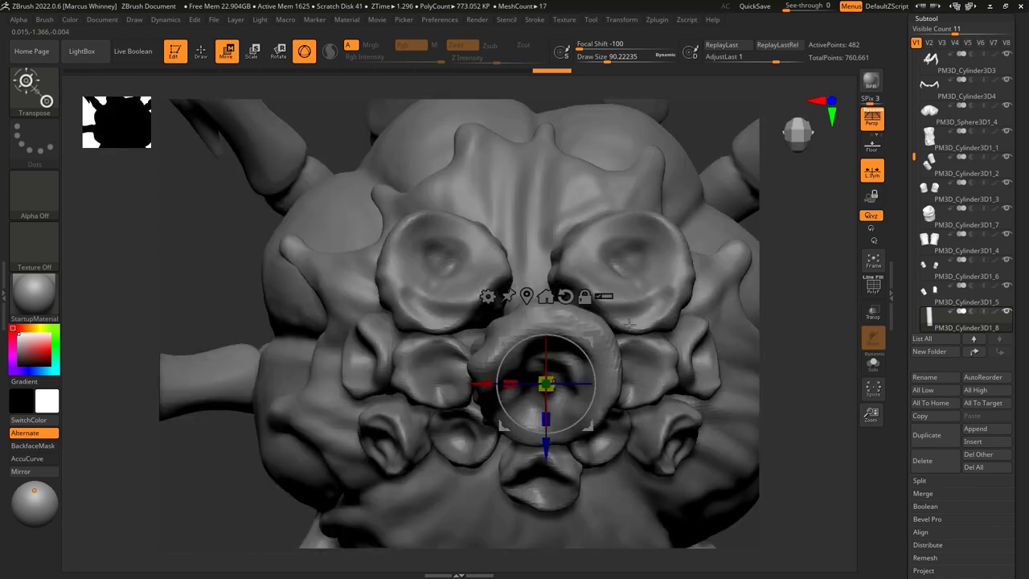
left_click_drag(630, 325, 632, 265, "shift")
Step: Return to sculpting and select the PM3D_Cylinder3D1_1, then PM3D_Cylinder3D1_7 candles
key("q")
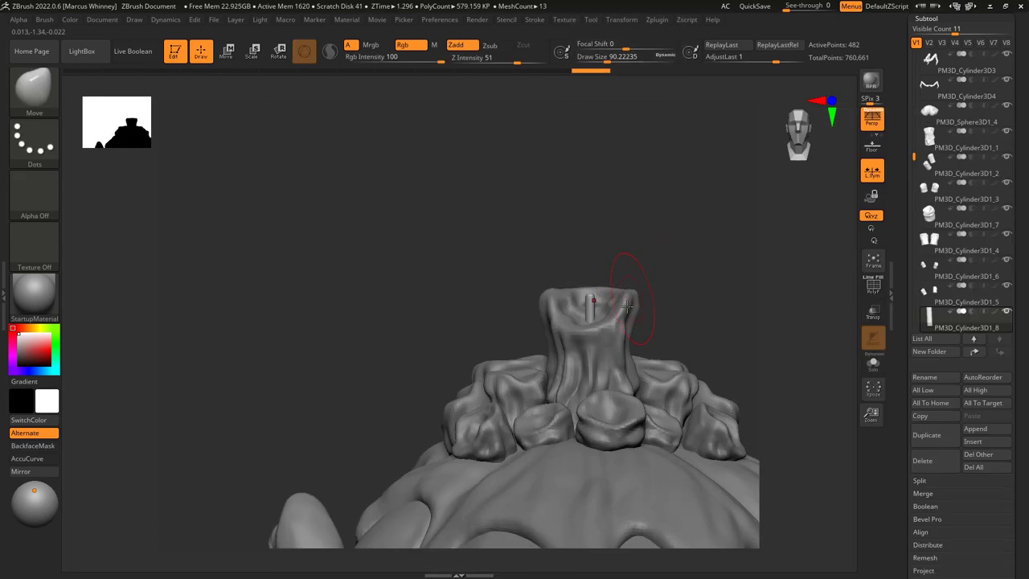
left_click(597, 279, "alt")
mouse_move(572, 278)
left_mouse_down()
mouse_move(565, 284)
mouse_move(606, 241)
left_mouse_up()
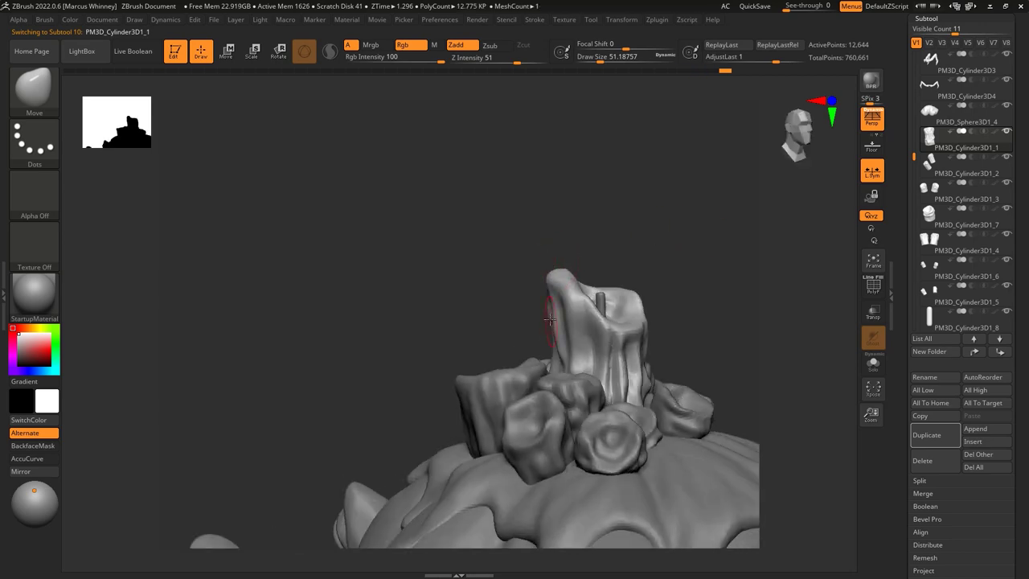
mouse_move(693, 225)
left_mouse_down()
mouse_move(688, 246)
mouse_move(512, 274)
left_mouse_up()
left_click(513, 273, "alt")
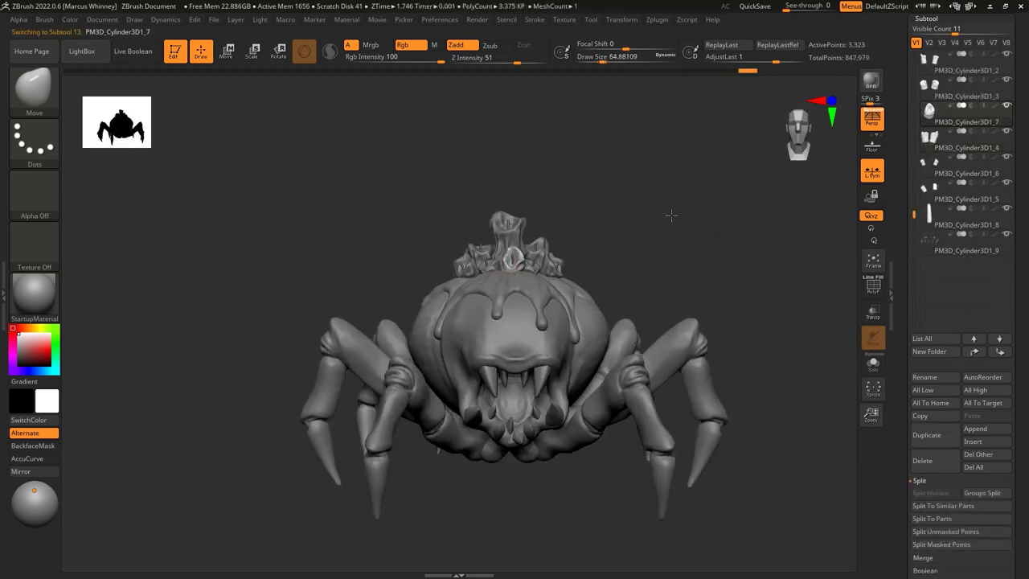
Step: Select the main PM3D_Sphere3D body and switch from the Standard to the Move brush
mouse_move(682, 211)
left_mouse_down()
mouse_move(764, 207)
mouse_move(684, 362)
mouse_move(742, 322)
mouse_move(322, 405)
left_mouse_up()
left_click(322, 404, "alt")
left_click(37, 87)
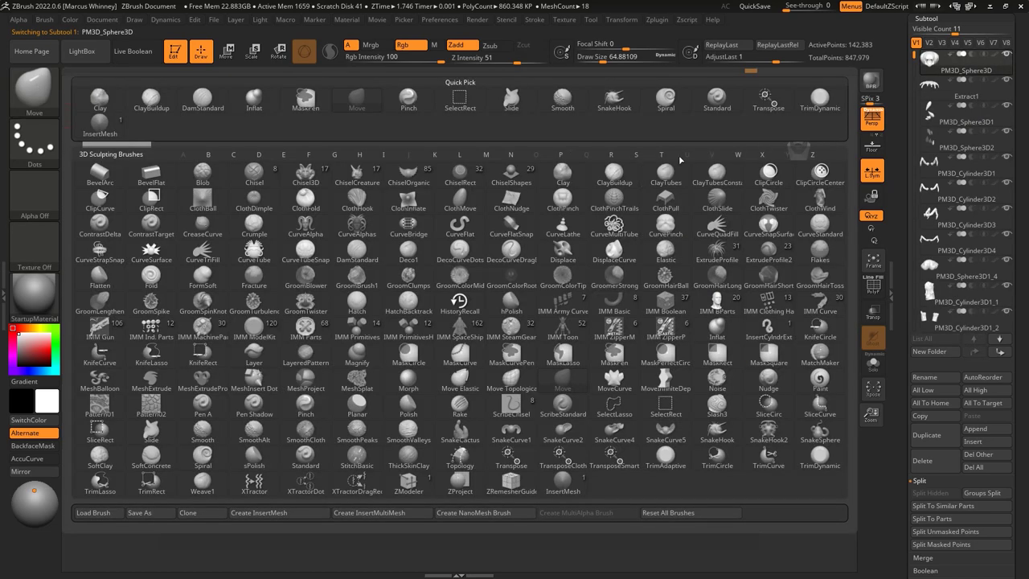
left_click(450, 104)
key("b")
key("m")
key("v")
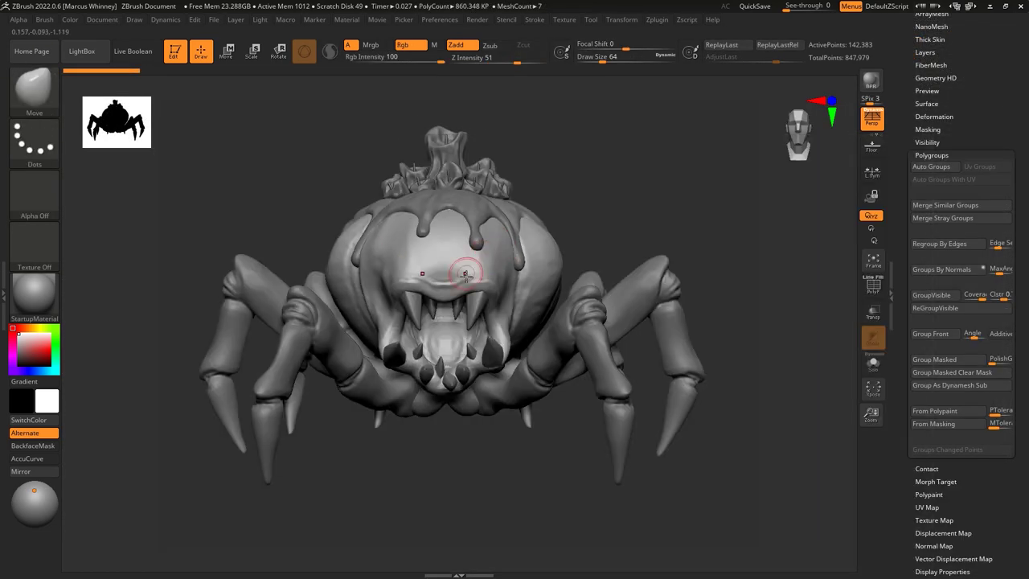
Step: Carve an inward crease line over the spider's face with the DamStandard brush
mouse_move(592, 206)
left_mouse_down()
mouse_move(459, 299)
mouse_move(466, 305)
left_mouse_up()
key("space")
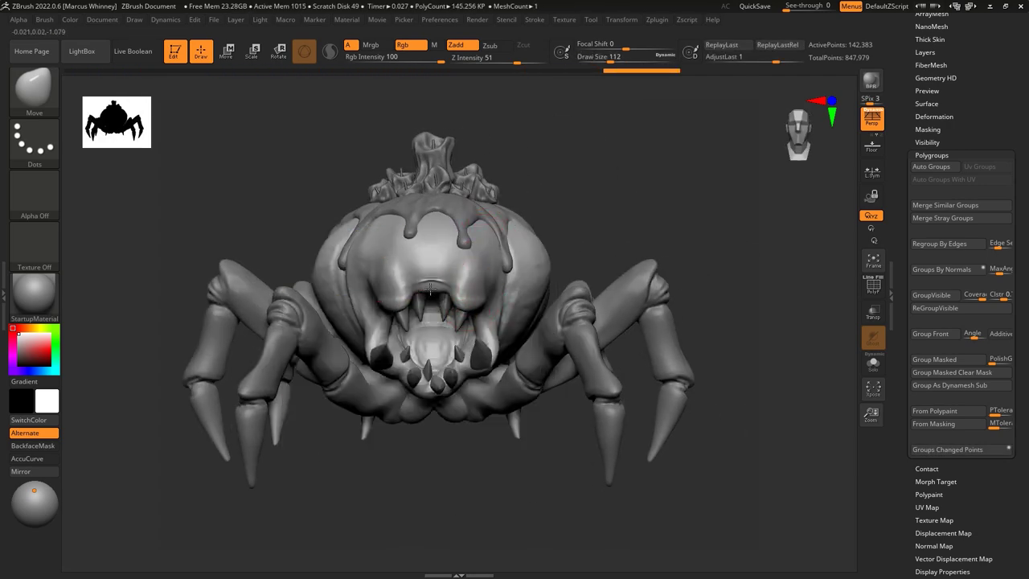
left_click_drag(530, 202, 615, 229)
key("b")
key("d")
key("s")
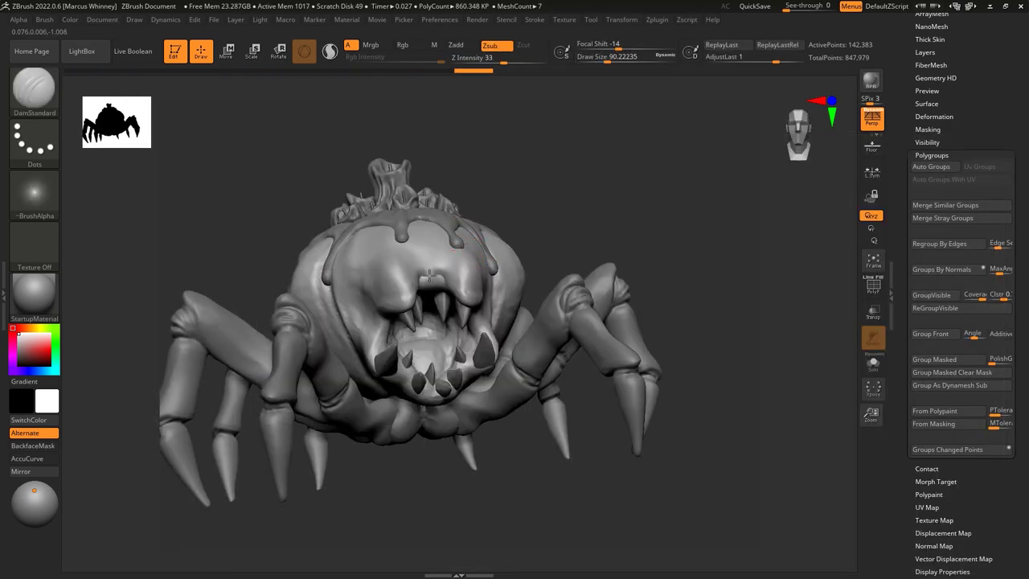
mouse_move(458, 241)
left_mouse_down()
mouse_move(441, 245)
mouse_move(491, 290)
left_mouse_up()
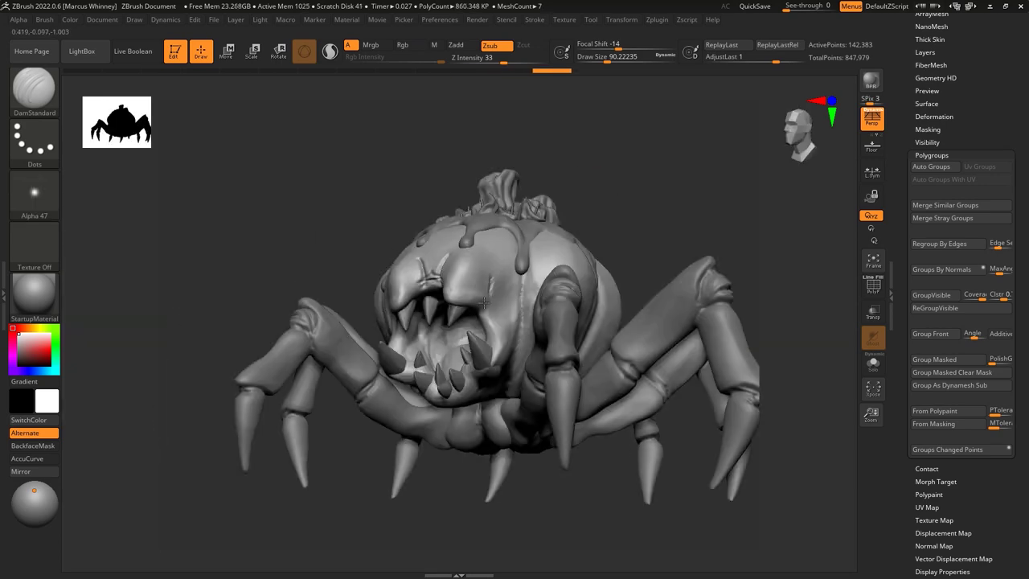
Step: Switch to a smaller Move brush and select the piece named 01
key("b")
key("m")
key("v")
key("bracketleft")
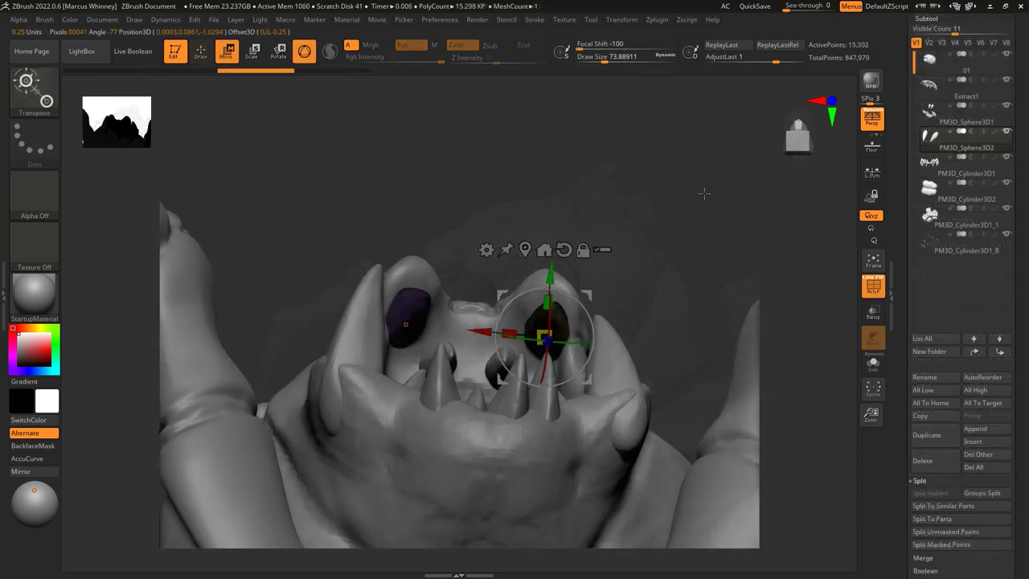
left_click_drag(618, 312, 686, 177)
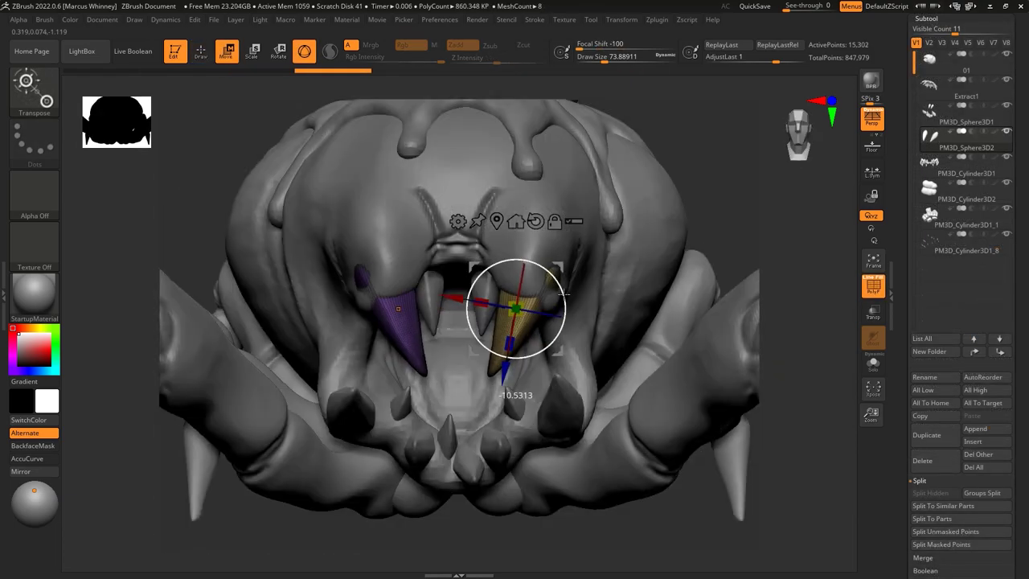
key("q")
left_click_drag(686, 177, 520, 293)
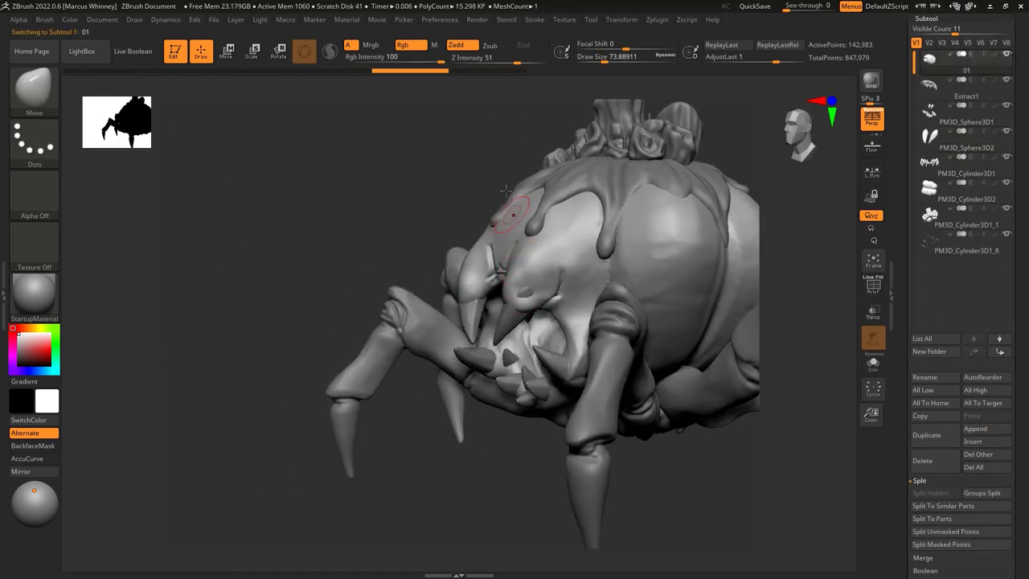
left_click(521, 294, "alt")
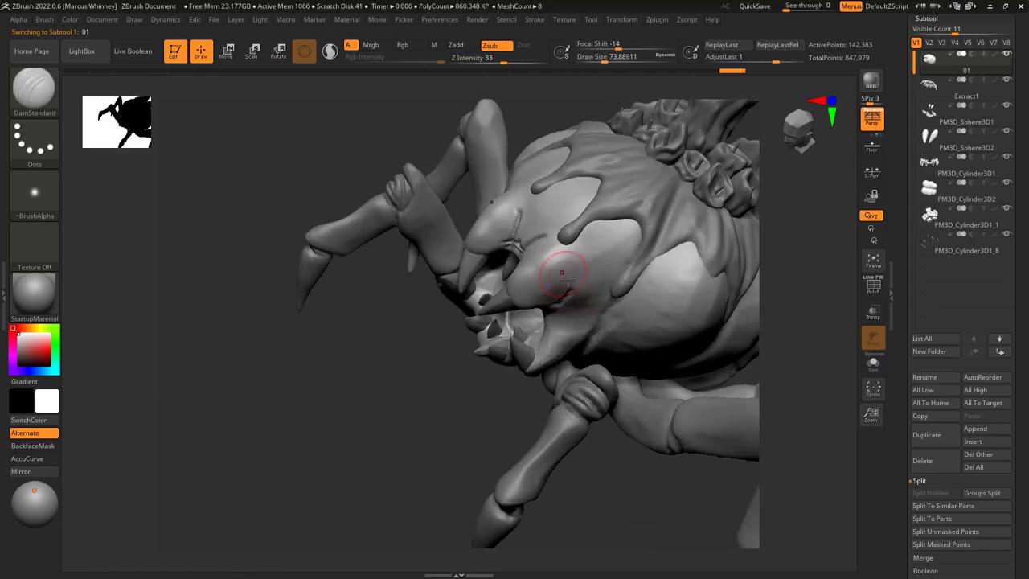
Step: Reduce Draw Size to about 71, then shrink it further for eye-socket detail
left_click_drag(568, 294, 643, 215)
key("space")
left_click_drag(704, 197, 659, 217)
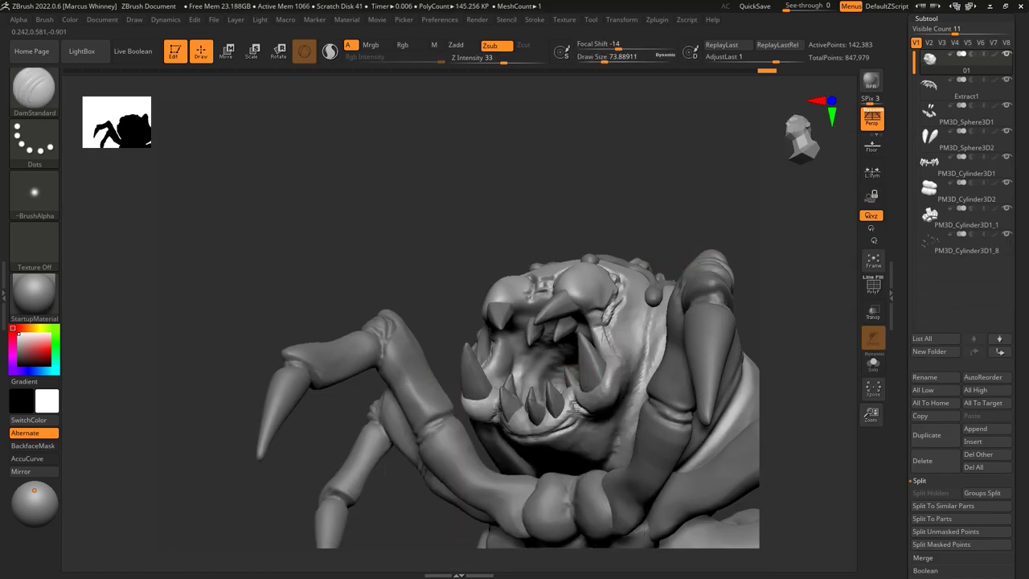
mouse_move(750, 201)
left_mouse_down()
mouse_move(666, 228)
mouse_move(587, 310)
left_mouse_up()
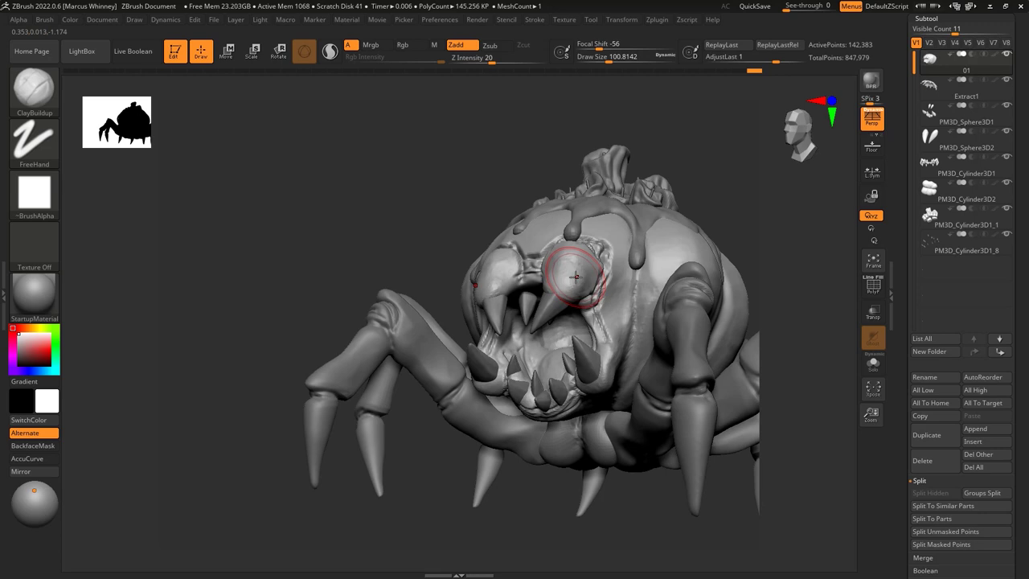
key("bracketleft")
key("bracketleft")
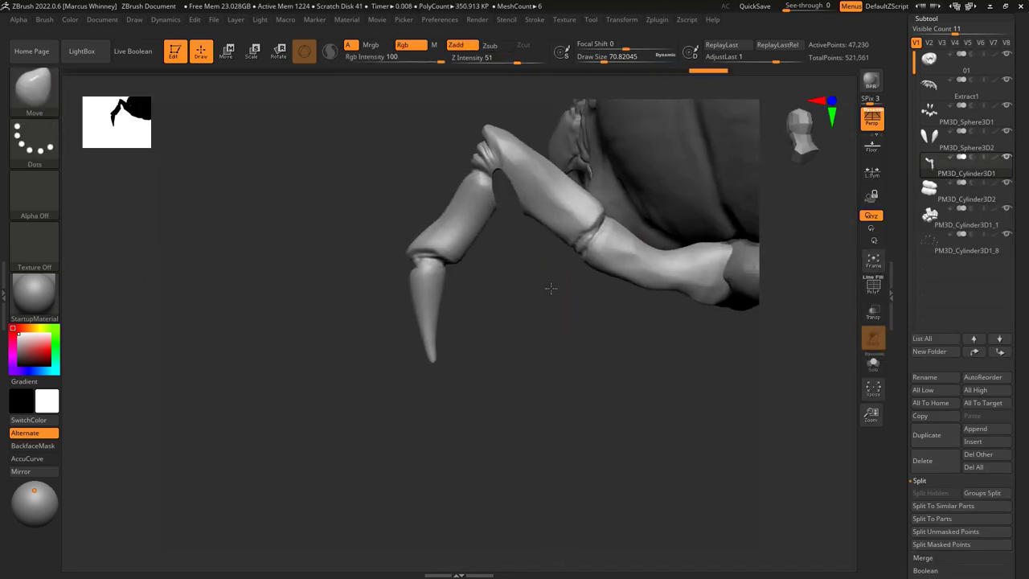
Step: Slice the leg at the claw joint and DynaMesh the pieces at resolution 272
left_click_drag(508, 234, 496, 173)
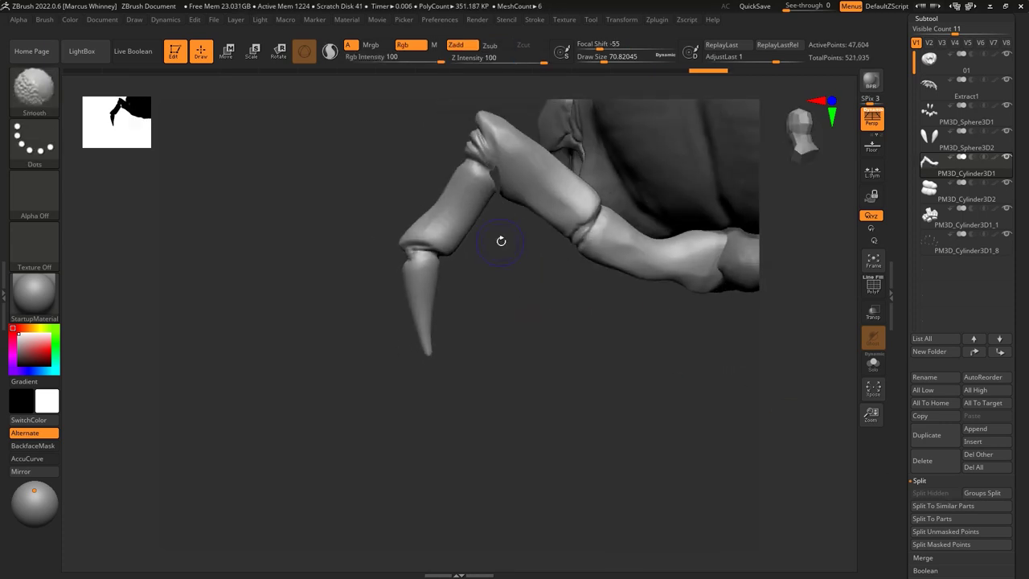
left_click_drag(494, 170, 498, 180, "ctrl+shift")
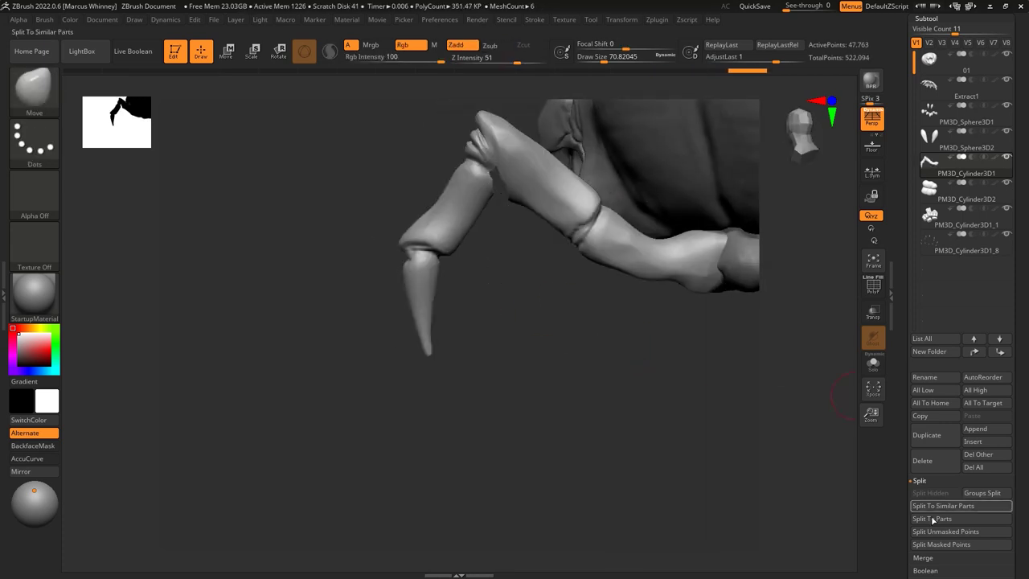
scroll(932, 482, "down", 10)
type("272")
key("Return")
left_click(928, 224)
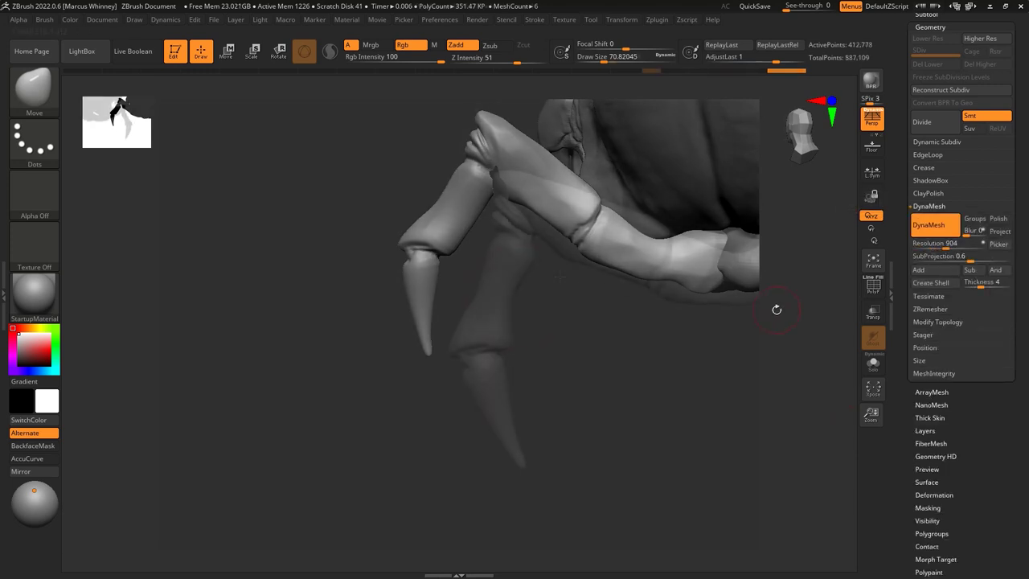
left_click_drag(776, 382, 507, 430)
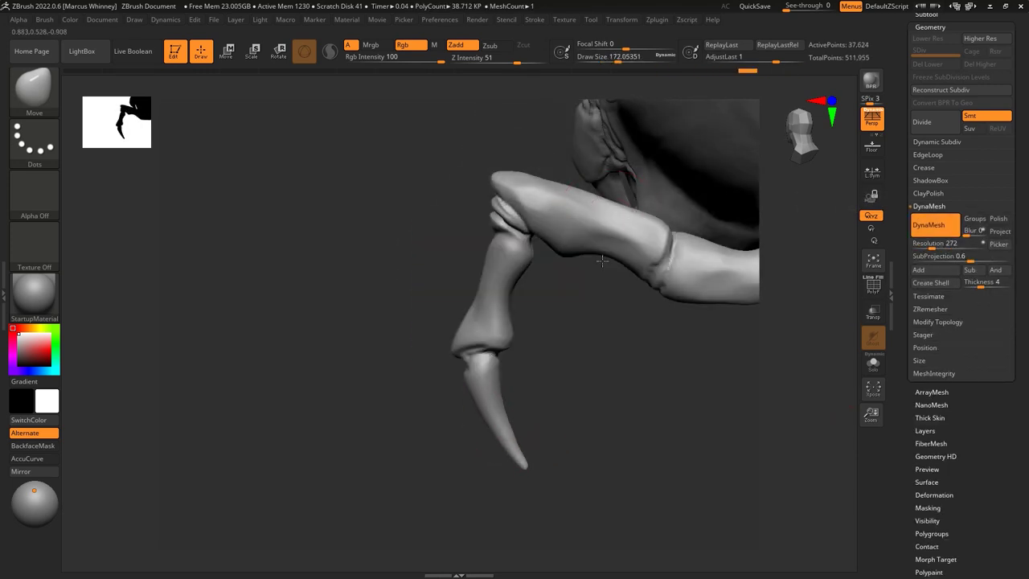
Step: Isolate the claw pieces and finger bone, with DamStandard set to carve inward
left_click_drag(602, 262, 592, 285)
left_click(592, 284, "ctrl+shift")
mouse_move(633, 210)
left_mouse_down()
mouse_move(578, 265)
mouse_move(542, 346)
mouse_move(643, 356)
mouse_move(650, 312)
mouse_move(424, 361)
mouse_move(630, 277)
mouse_move(739, 409)
mouse_move(579, 351)
mouse_move(540, 351)
mouse_move(544, 360)
left_mouse_up()
left_click(579, 265, "ctrl+shift")
left_click(543, 347, "ctrl+shift")
key("b")
key("d")
key("s")
left_click(629, 277, "ctrl+shift")
Step: Inspect the finger bone's long claw tip and duplicate the leg with Transpose
mouse_move(598, 323)
left_mouse_down()
mouse_move(670, 313)
mouse_move(544, 257)
mouse_move(739, 253)
mouse_move(565, 287)
left_mouse_up()
mouse_move(621, 231)
left_mouse_down()
mouse_move(659, 212)
mouse_move(579, 234)
mouse_move(751, 313)
mouse_move(488, 269)
mouse_move(718, 275)
mouse_move(648, 289)
left_mouse_up()
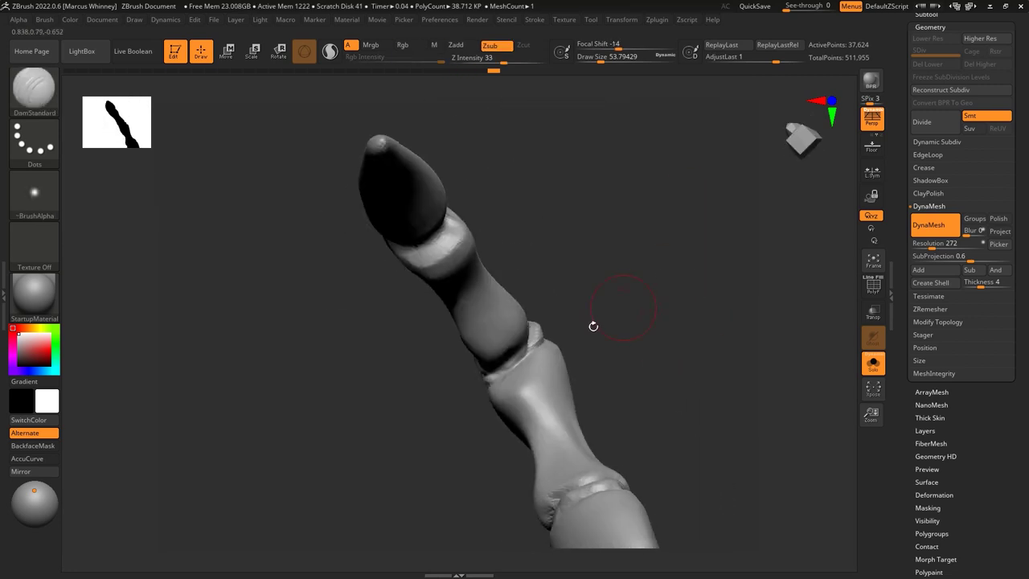
mouse_move(590, 306)
left_mouse_down()
mouse_move(458, 335)
mouse_move(522, 322)
mouse_move(450, 350)
mouse_move(509, 330)
mouse_move(450, 306)
mouse_move(385, 182)
mouse_move(419, 251)
left_mouse_up()
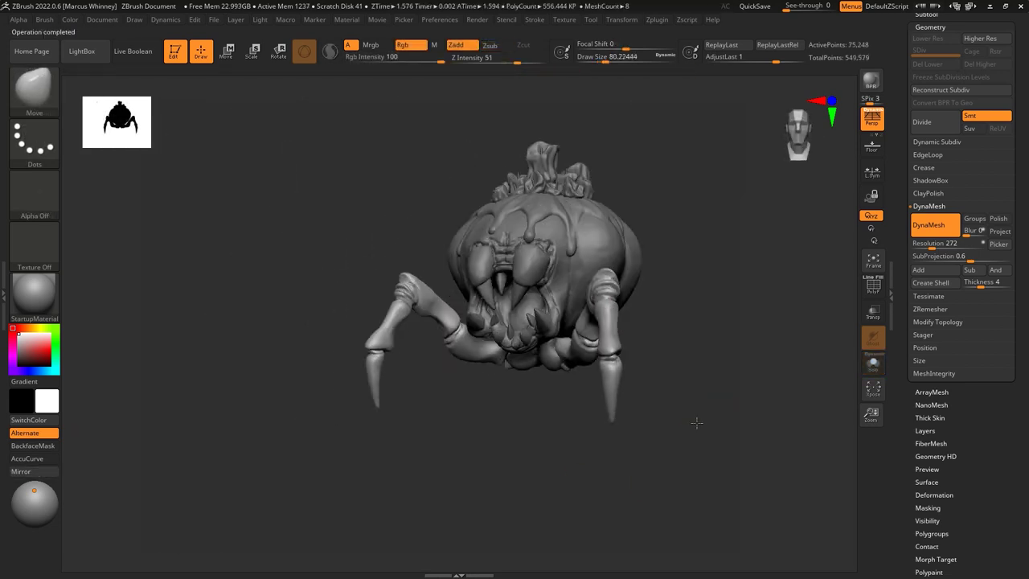
key("w")
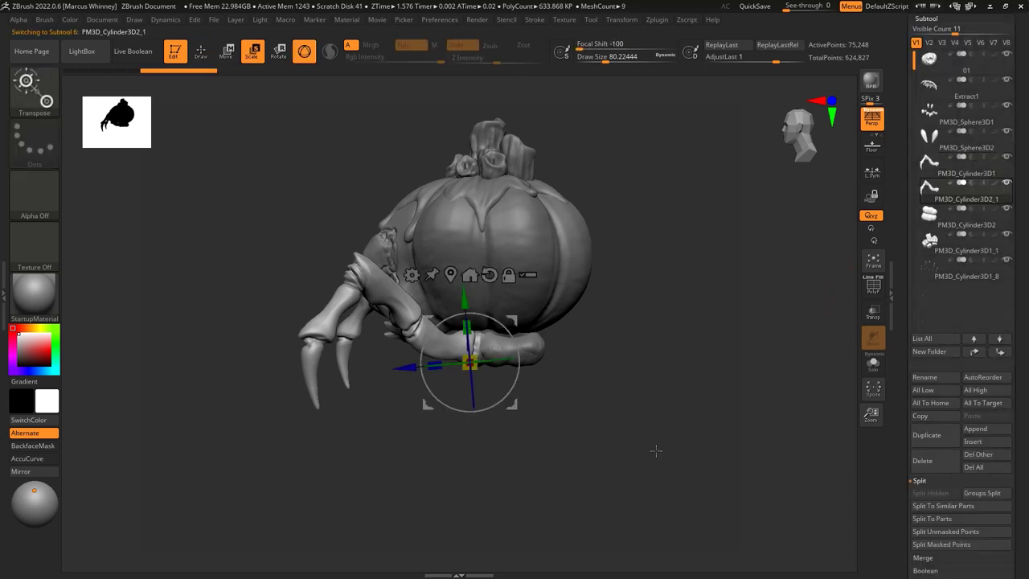
left_click_drag(609, 364, 578, 389)
mouse_move(541, 360)
left_mouse_down()
mouse_move(643, 328)
mouse_move(624, 385)
mouse_move(556, 330)
left_mouse_up()
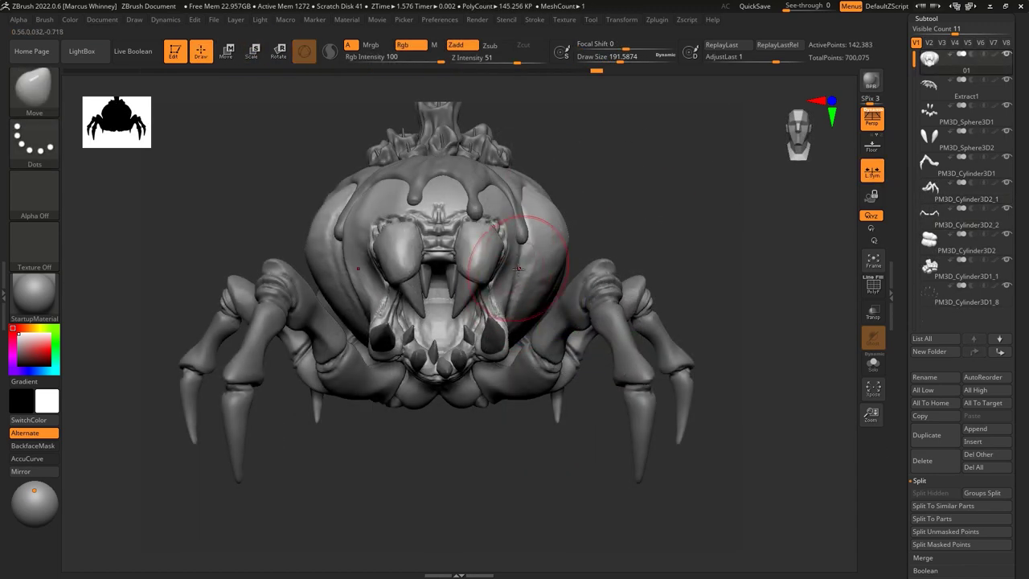
Step: Insert a new PM3D sphere as a separate part below the spider's head
key("bracketleft")
left_click_drag(631, 151, 417, 215)
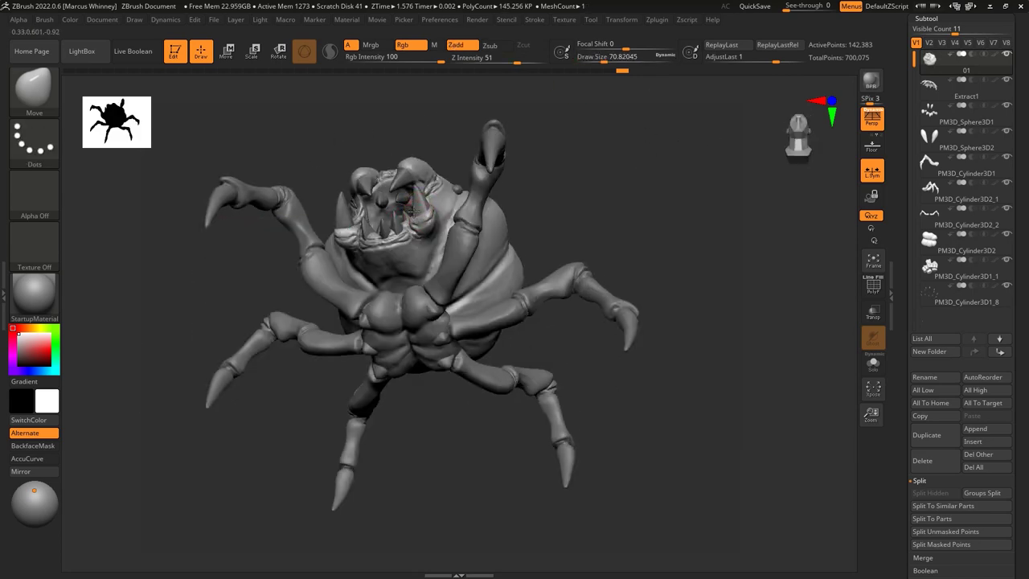
left_click_drag(425, 221, 666, 202)
left_click(489, 255)
Step: Frame the new sphere, DynaMesh it at resolution 128, and switch to the Move brush
key("r")
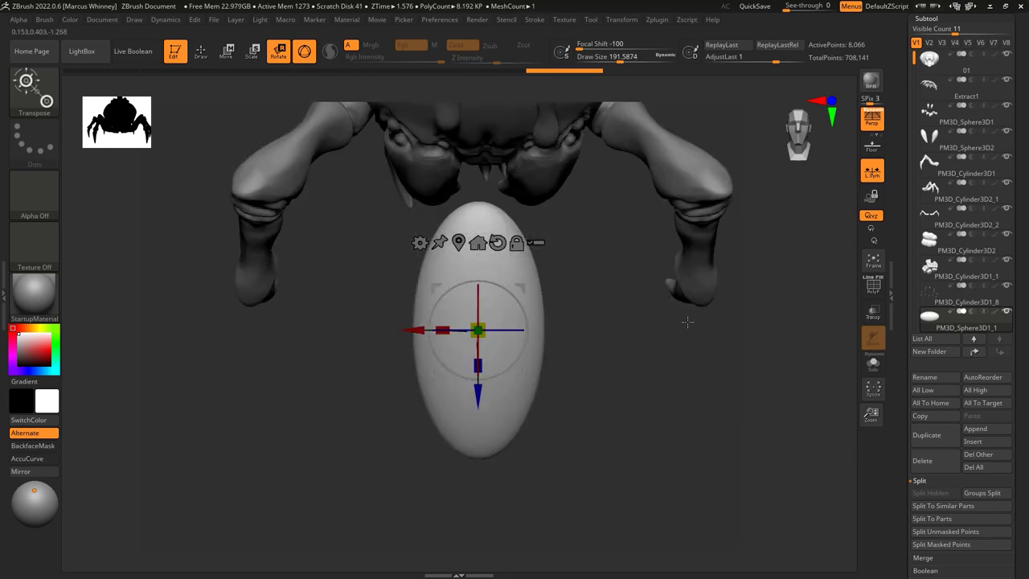
key("f")
scroll(961, 450, "down", 5)
left_click(930, 563)
left_click(929, 233)
key("q")
key("b")
key("m")
key("v")
Step: Twist the stretched spike into an S-curve with the Spiral brush
left_click_drag(659, 370, 539, 346)
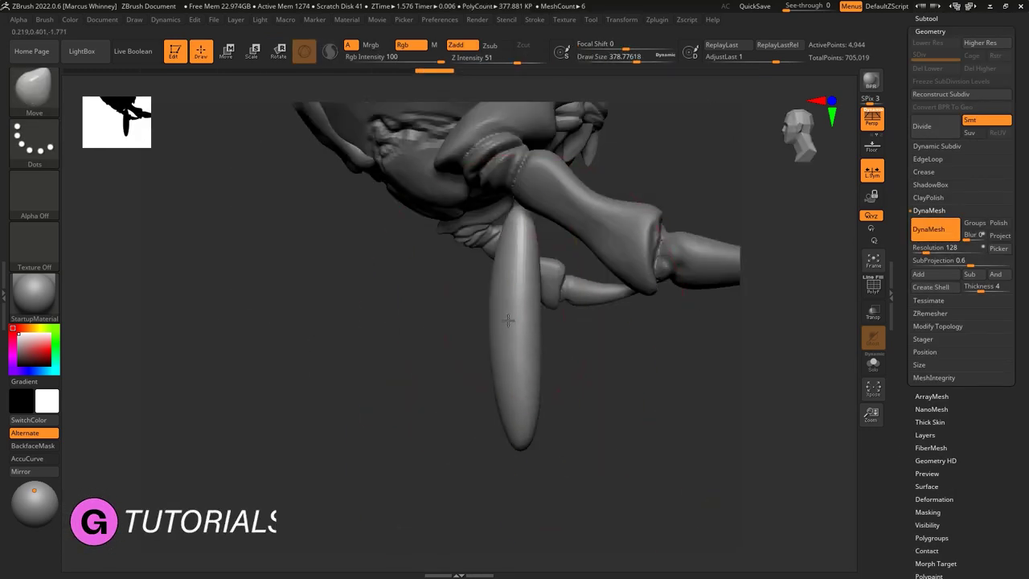
key("b")
left_click(378, 515)
mouse_move(494, 322)
left_mouse_down()
mouse_move(507, 348)
mouse_move(656, 314)
mouse_move(606, 257)
left_mouse_up()
Step: Bulge the spike's base with a size-140 Move brush, then review it on the spider
key("w")
key("q")
key("space")
left_click_drag(523, 333, 450, 332)
left_click_drag(438, 402, 410, 388)
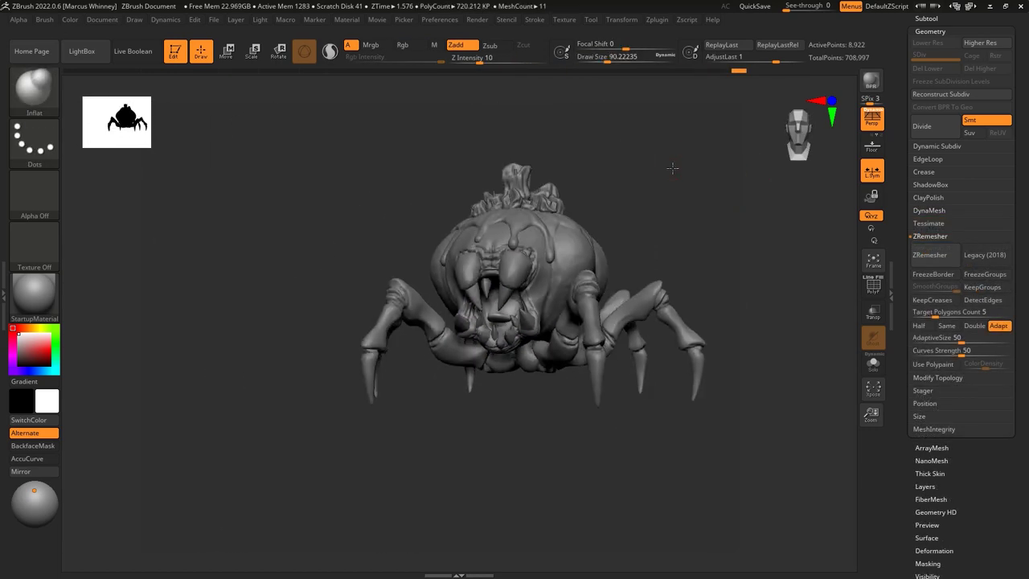
key("w")
left_click_drag(632, 180, 551, 230, "shift")
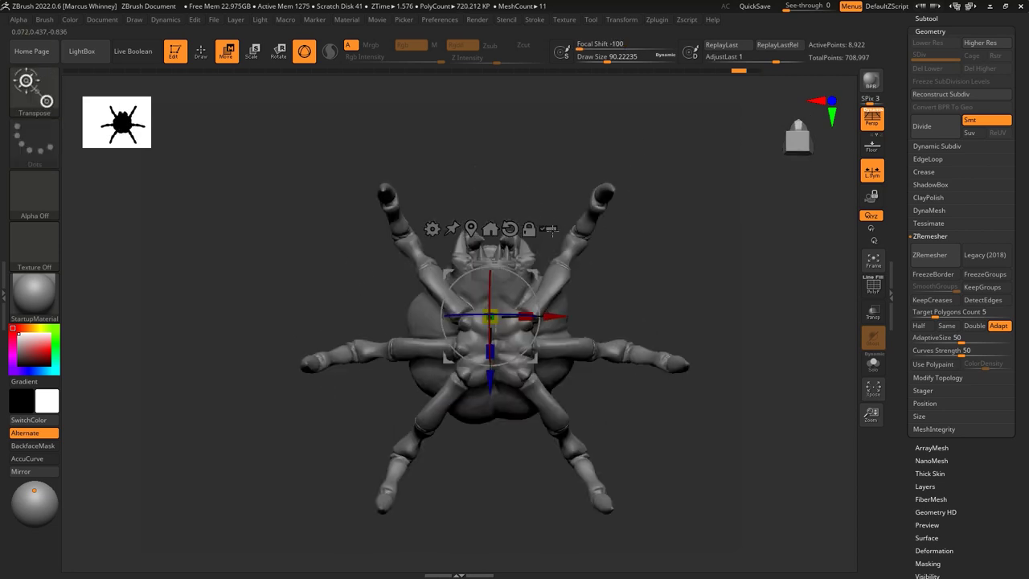
left_click_drag(499, 277, 498, 234)
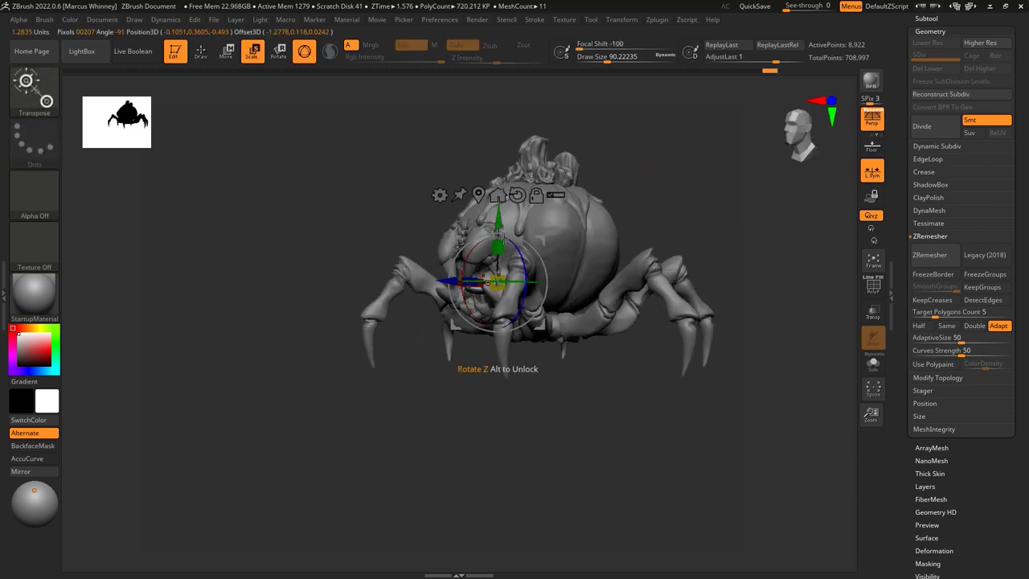
left_click_drag(696, 166, 601, 206, "alt")
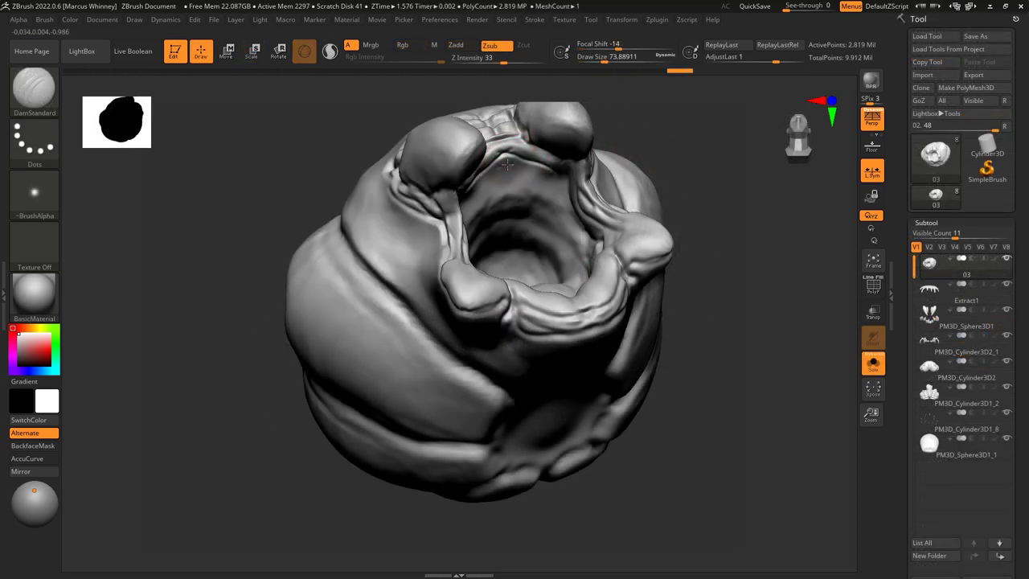
Step: View the mouth head-on and step back through the mouth edits in history
left_click_drag(587, 239, 476, 237)
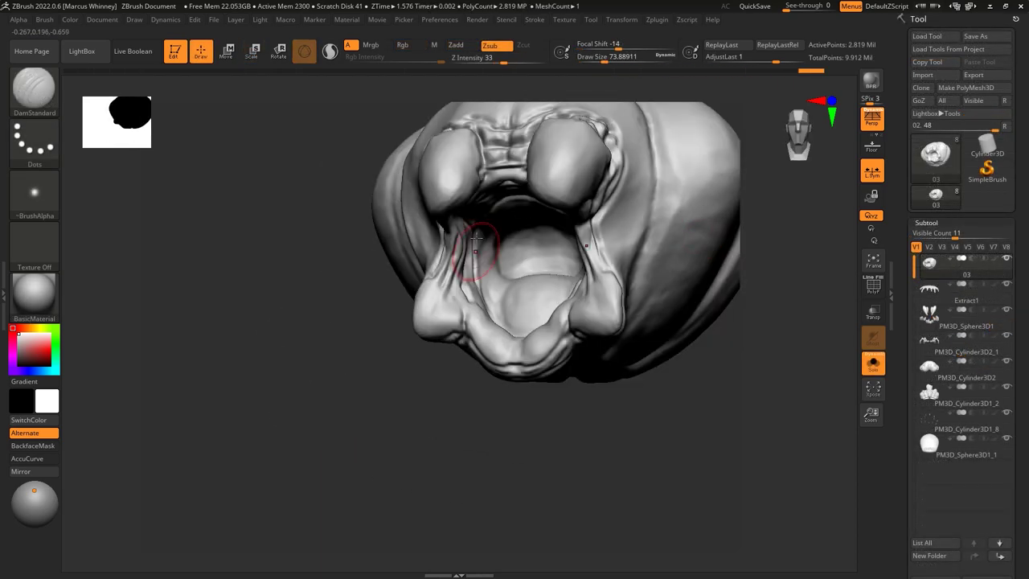
left_click_drag(548, 278, 557, 306)
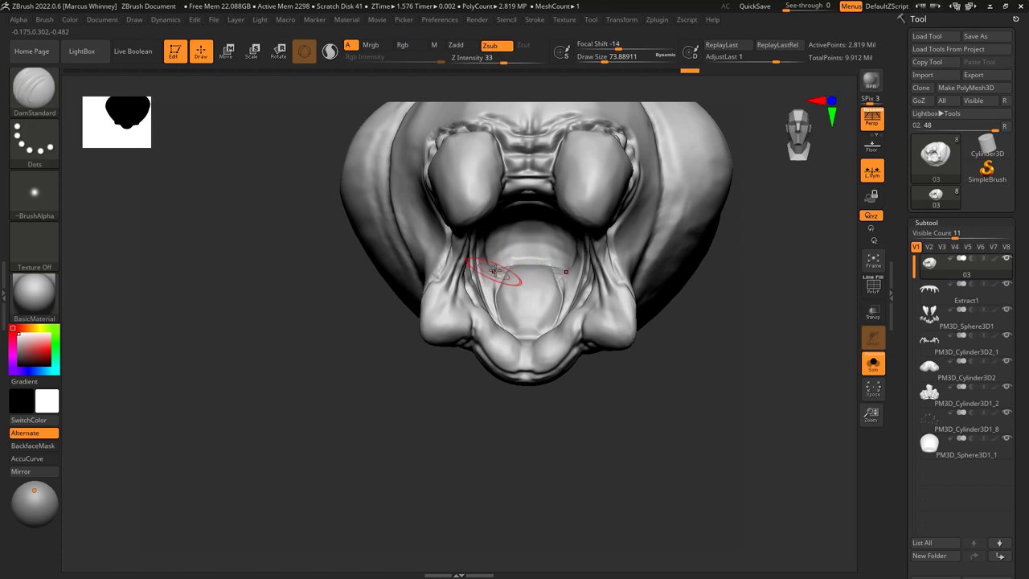
right_click_drag(493, 271, 543, 220)
key("ctrl+z")
key("ctrl+z")
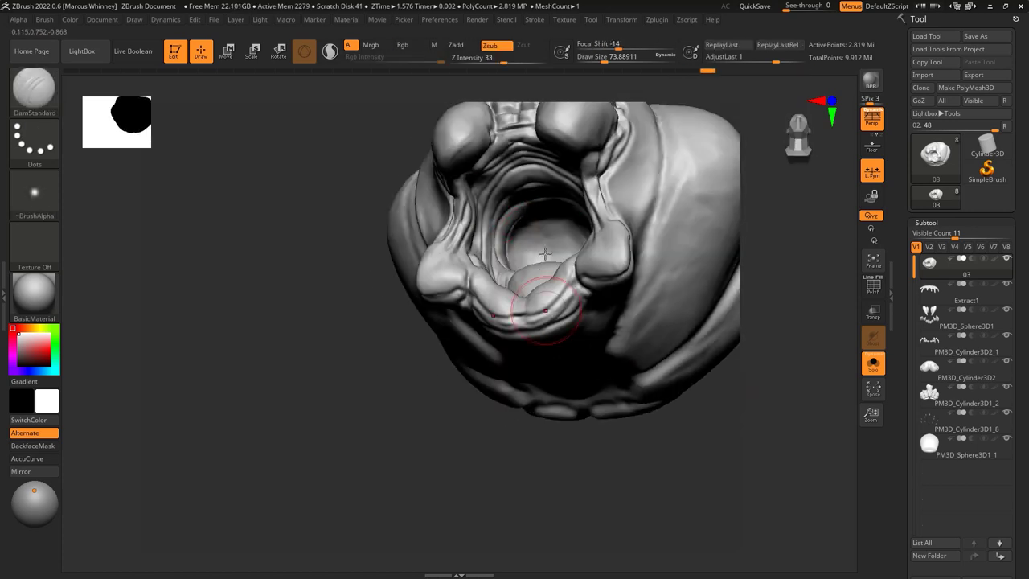
key("ctrl+z")
key("ctrl+z")
key("ctrl+z")
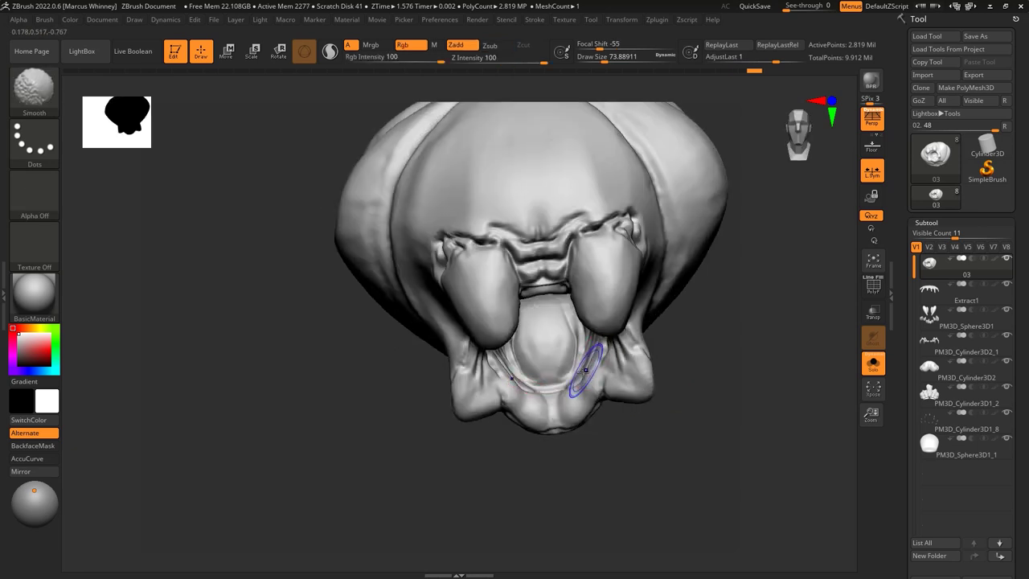
key("ctrl+z")
key("ctrl+z")
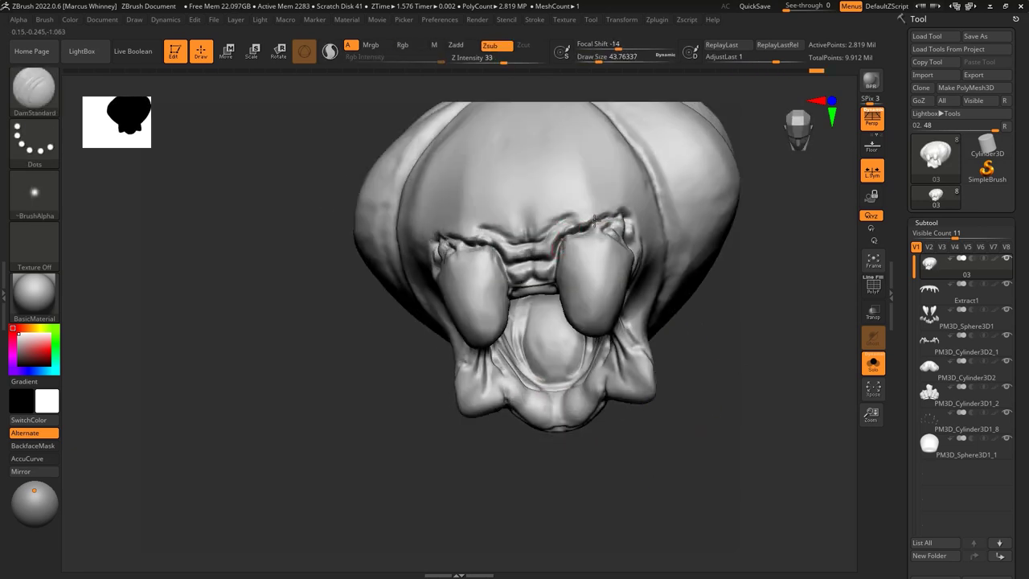
key("ctrl+shift+z")
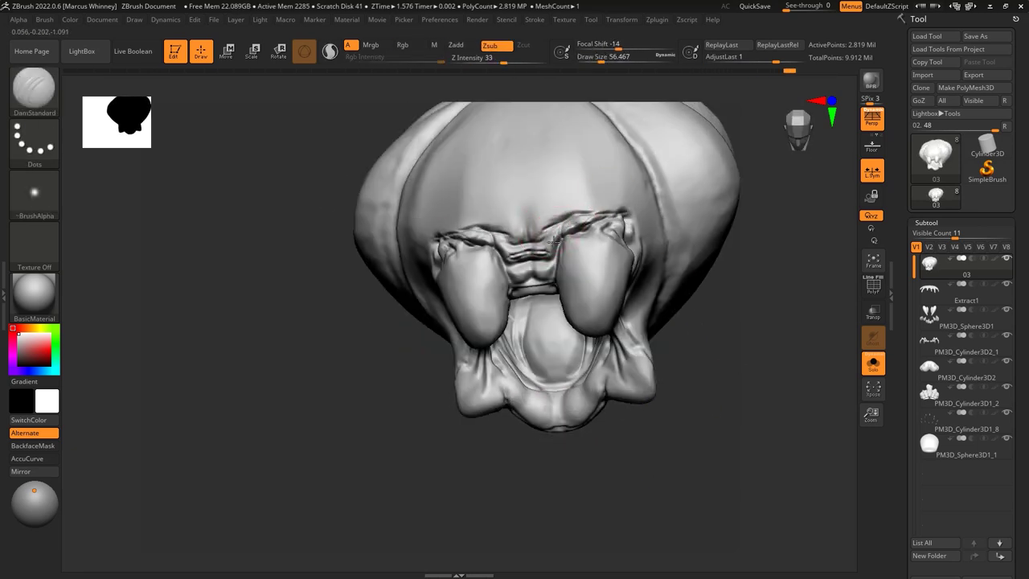
key("ctrl+z")
key("ctrl+z")
key("ctrl+z")
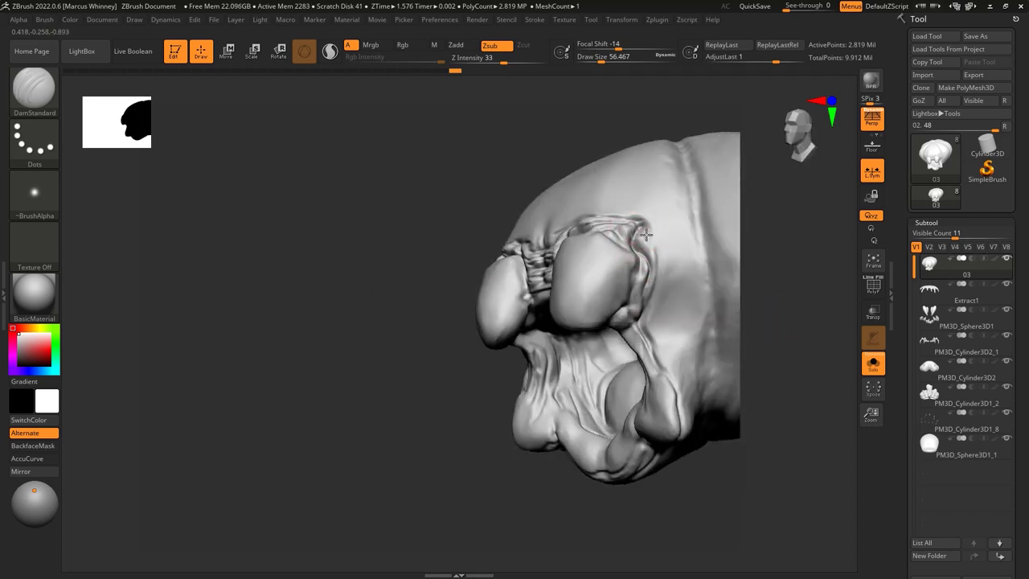
Step: Step forward through the history, choosing the Standard brush at intensity 32
key("ctrl+shift+z")
key("ctrl+shift+z")
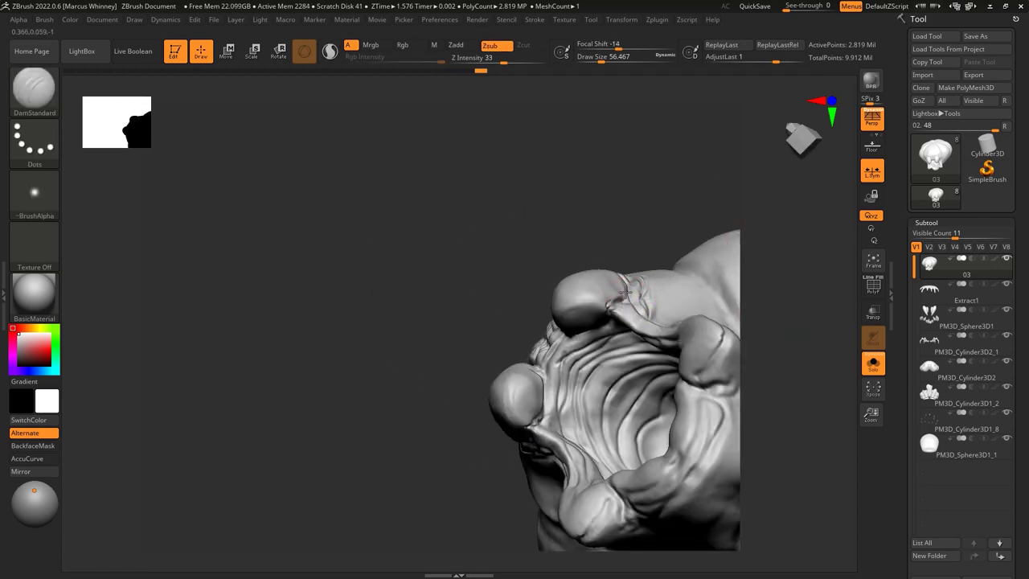
key("ctrl+shift+z")
key("ctrl+shift+z")
key("ctrl+shift+z")
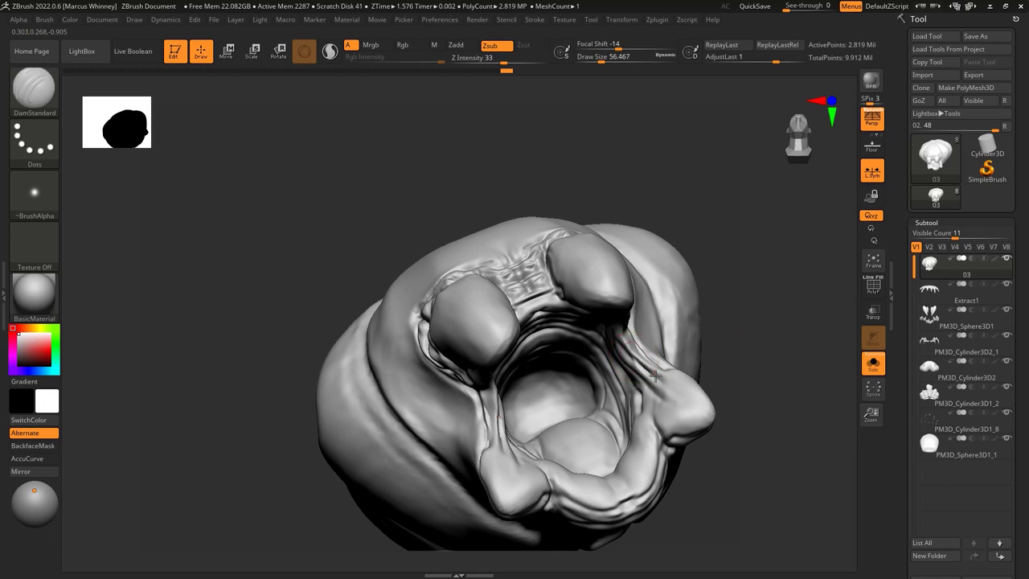
key("ctrl+shift+z")
key("ctrl+shift+z")
key("b")
key("s")
key("t")
key("ctrl+shift+z")
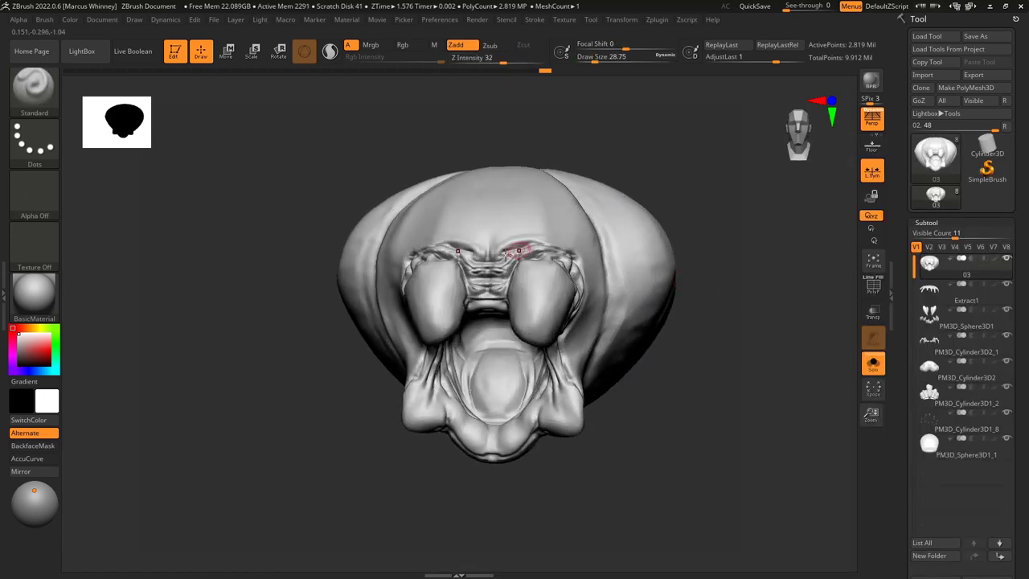
Step: Keep redoing edits up to the full creature with its ring of hooked fangs
key("ctrl+shift+z")
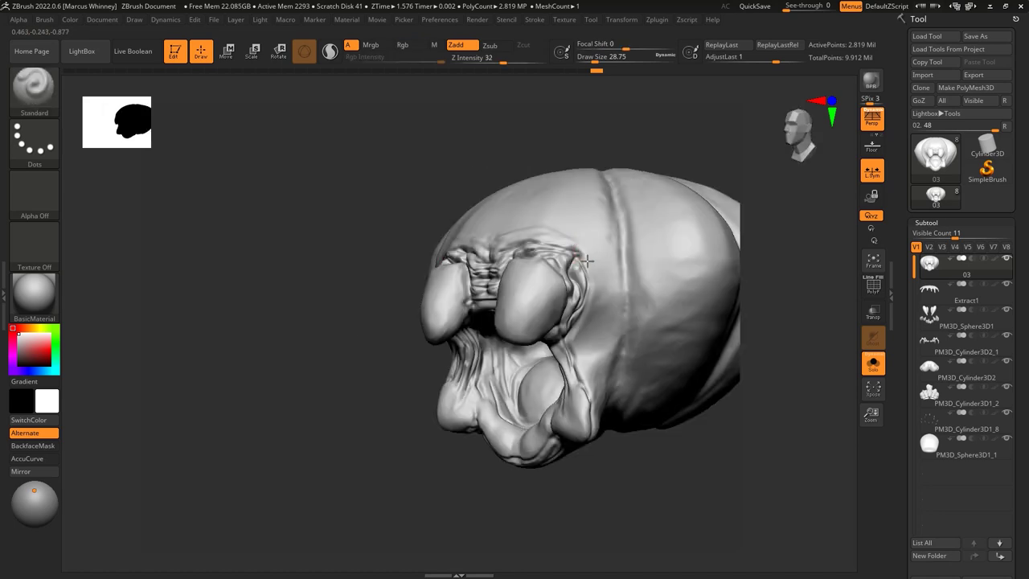
key("ctrl+shift+z")
key("ctrl+shift+z")
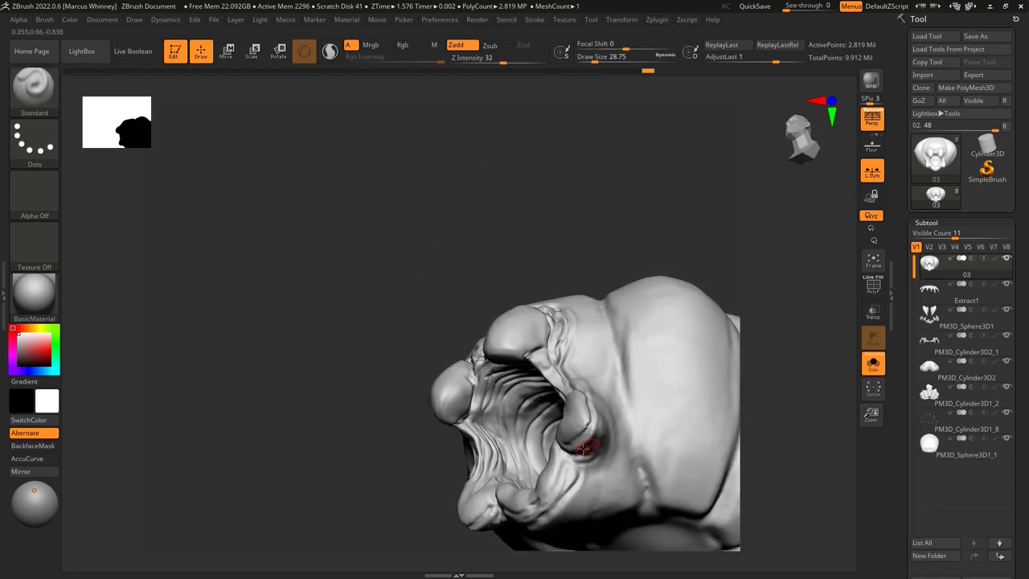
key("ctrl+shift+z")
key("ctrl+shift+z")
key("ctrl+shift+z")
key("ctrl+shift+z")
key("ctrl+shift+z")
key("ctrl+shift+z")
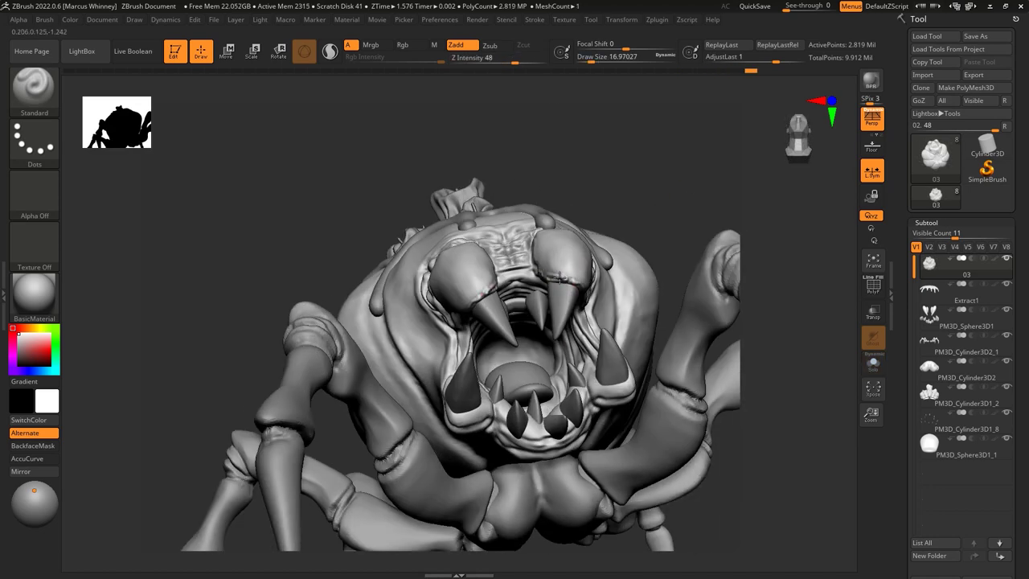
key("ctrl+shift+z")
key("ctrl+shift+z")
key("ctrl+shift+z")
key("ctrl+shift+z")
key("ctrl+shift+z")
key("ctrl+shift+z")
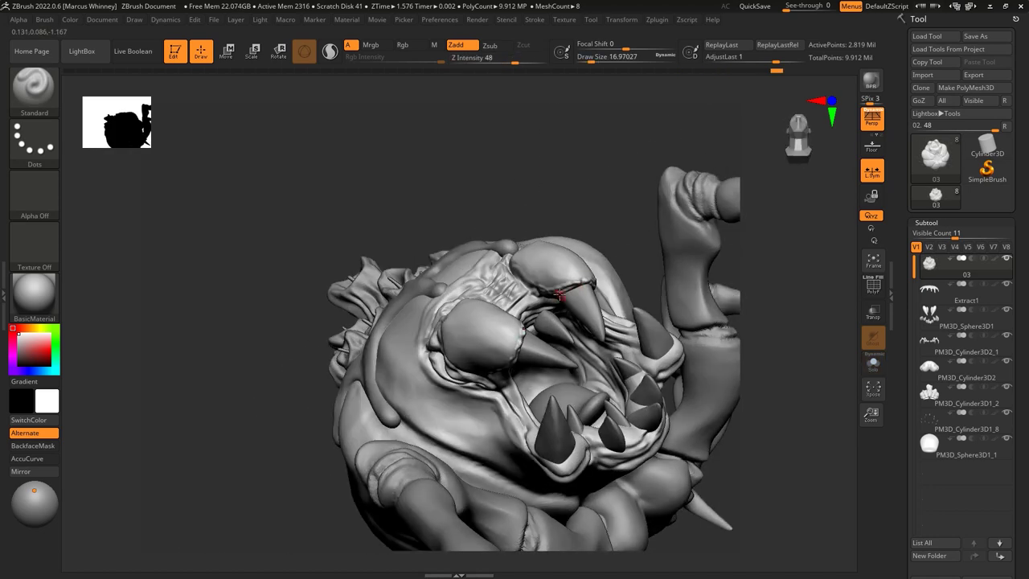
key("ctrl+shift+z")
key("ctrl+shift+z")
key("ctrl+shift+z")
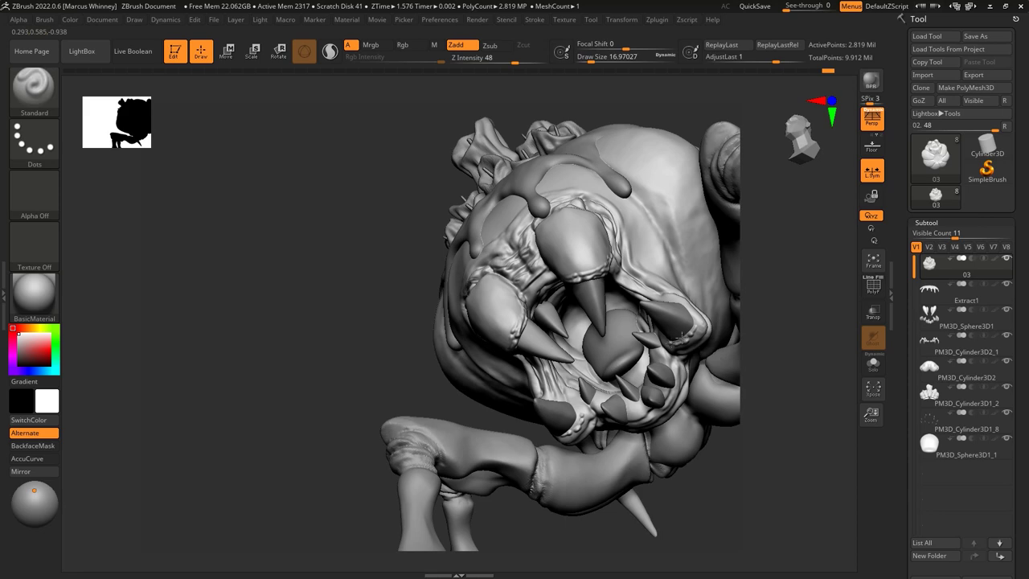
key("ctrl+shift+z")
key("ctrl+shift+z")
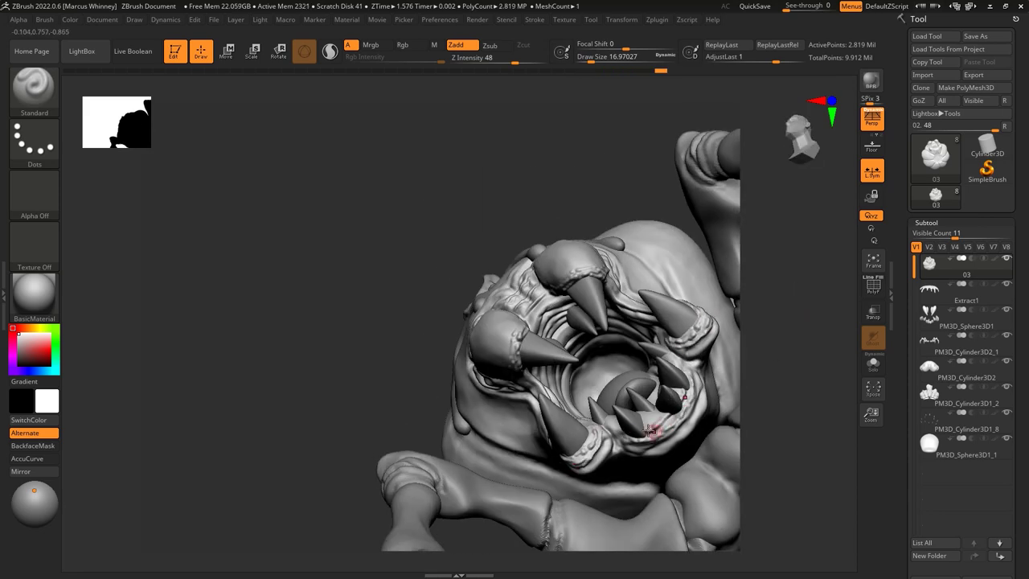
key("ctrl+shift+z")
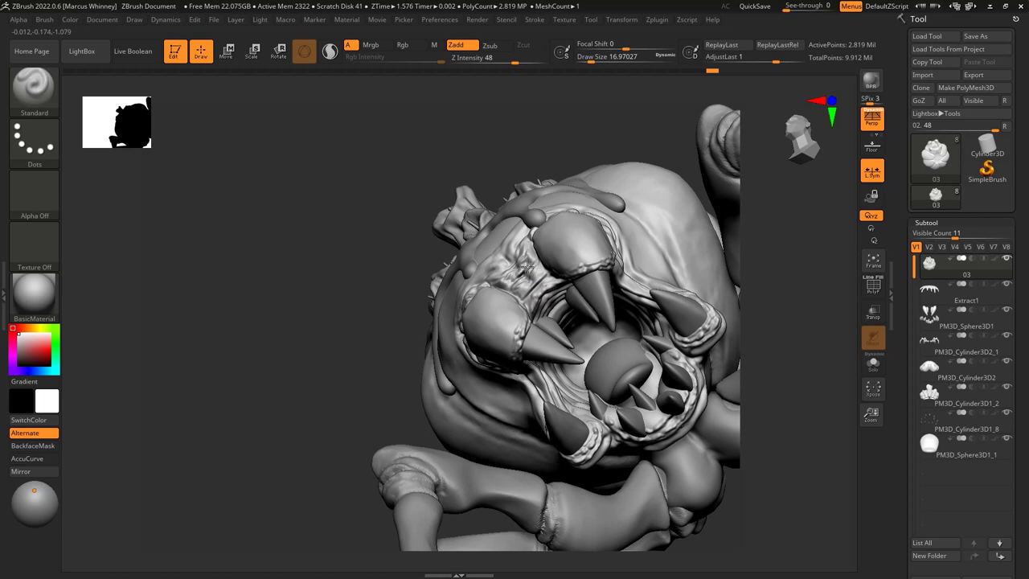
key("ctrl+shift+z")
key("ctrl+shift+z")
key("ctrl+shift+z")
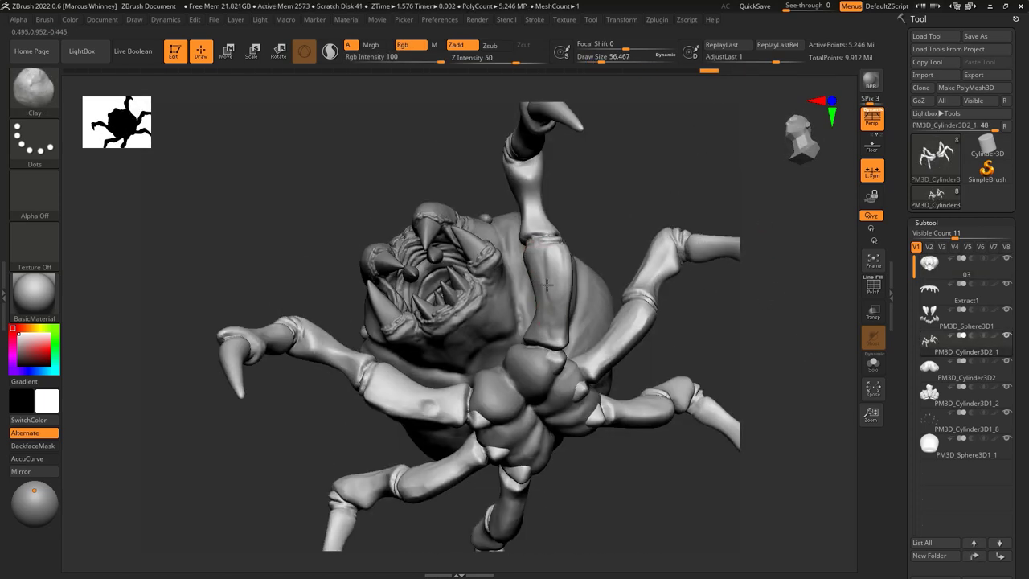
key("ctrl+shift+z")
Step: Step back to the claw close-up, then redo forward through the raked leg grooves
key("ctrl+shift+z")
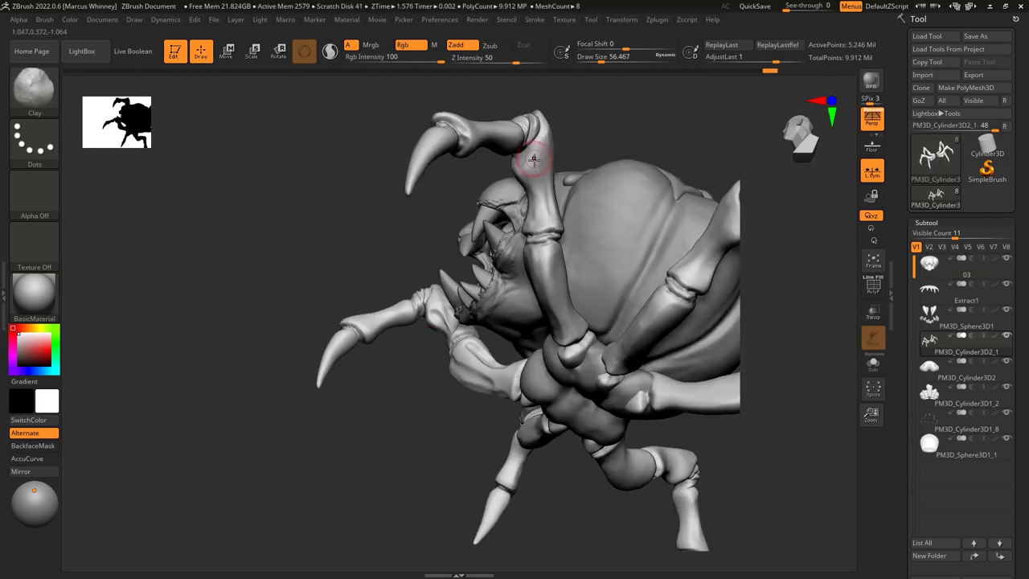
key("ctrl+shift+z")
key("ctrl+shift+z")
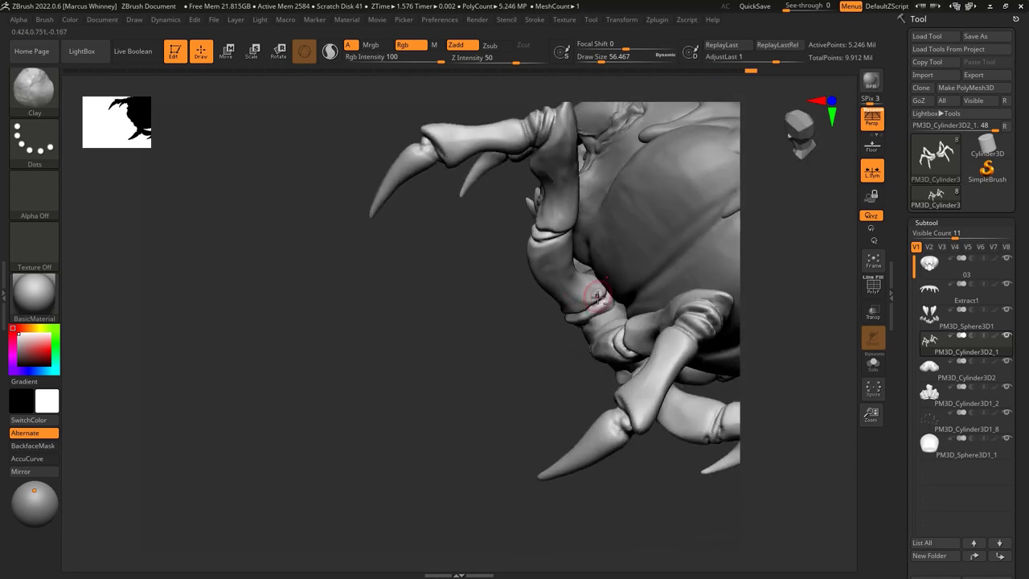
key("ctrl+shift+z")
key("ctrl+shift+z")
key("ctrl+shift+z")
key("ctrl+shift+z")
key("ctrl+shift+z")
key("ctrl+z")
key("ctrl+z")
key("ctrl+z")
key("ctrl+z")
key("ctrl+z")
key("ctrl+shift+z")
key("ctrl+shift+z")
key("ctrl+shift+z")
key("ctrl+shift+z")
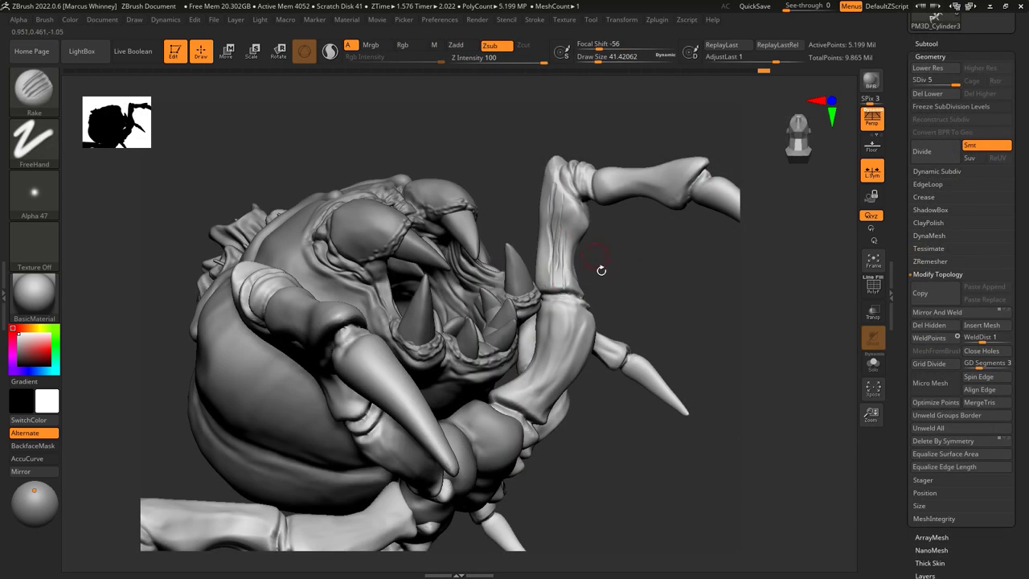
key("ctrl+shift+z")
key("ctrl+shift+z")
key("ctrl+shift+z")
key("ctrl+shift+z")
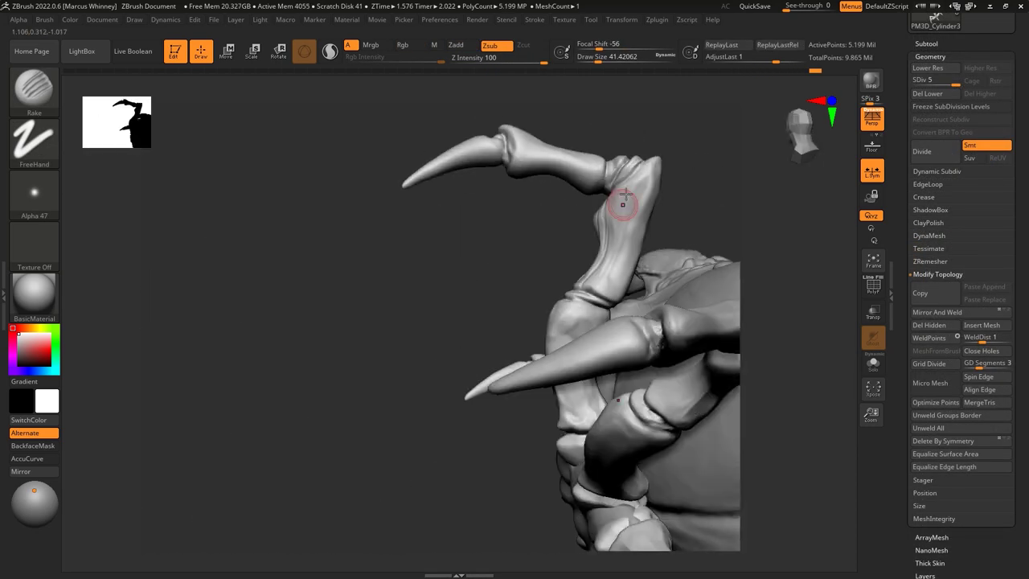
key("ctrl+shift+z")
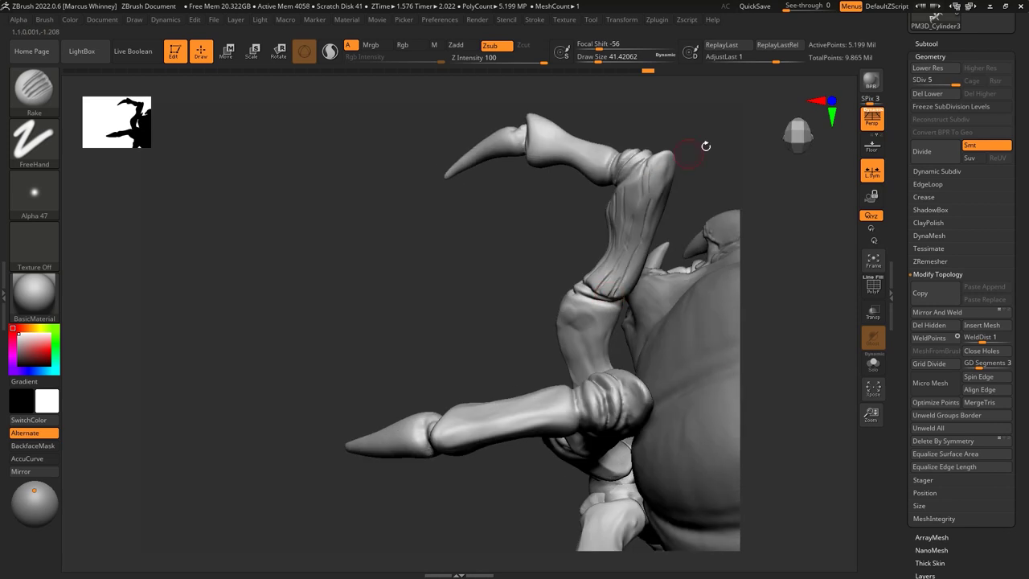
key("ctrl+shift+z")
key("ctrl+shift+z")
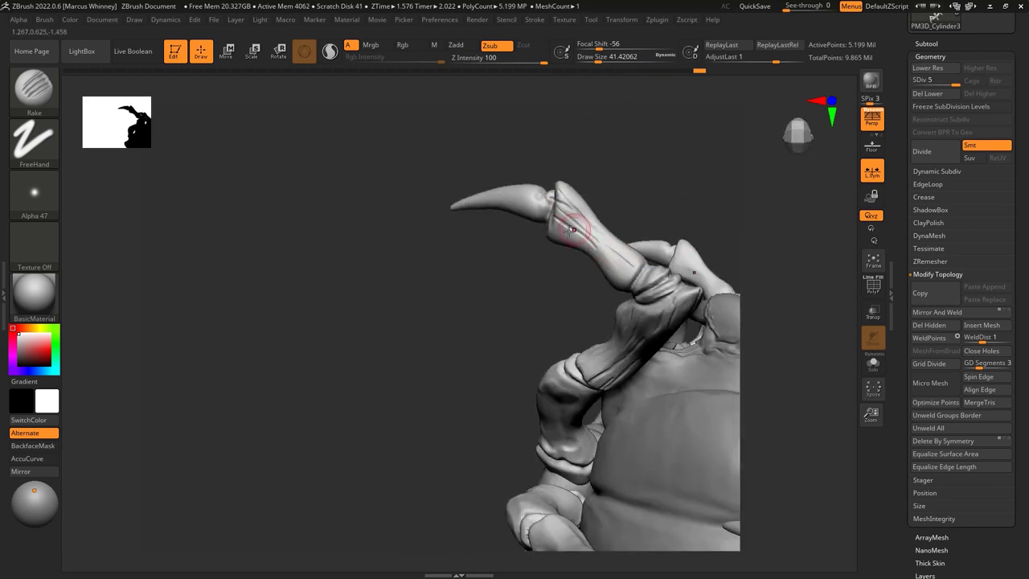
key("ctrl+shift+z")
key("ctrl+shift+z")
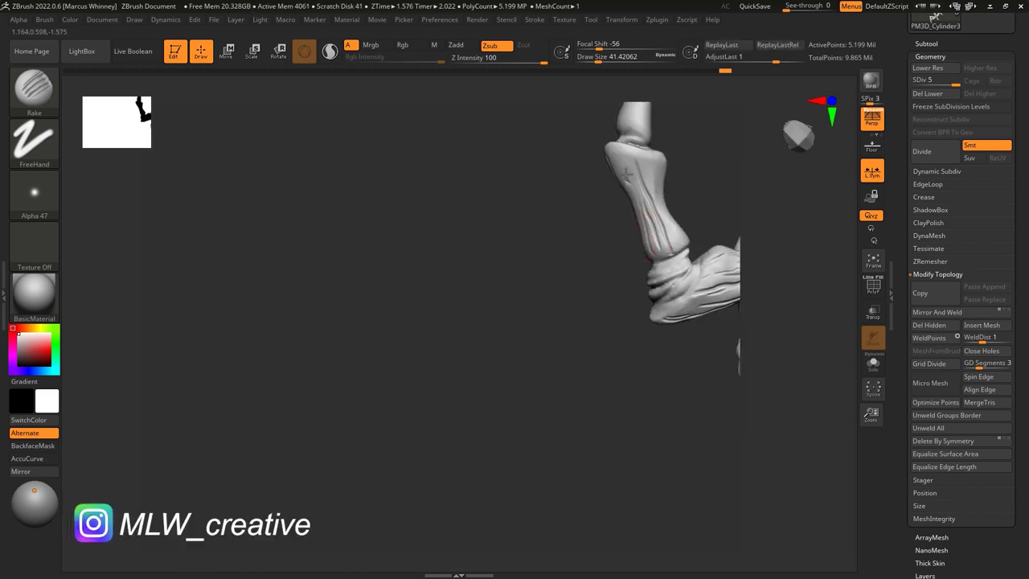
key("ctrl+shift+z")
key("ctrl+shift+z")
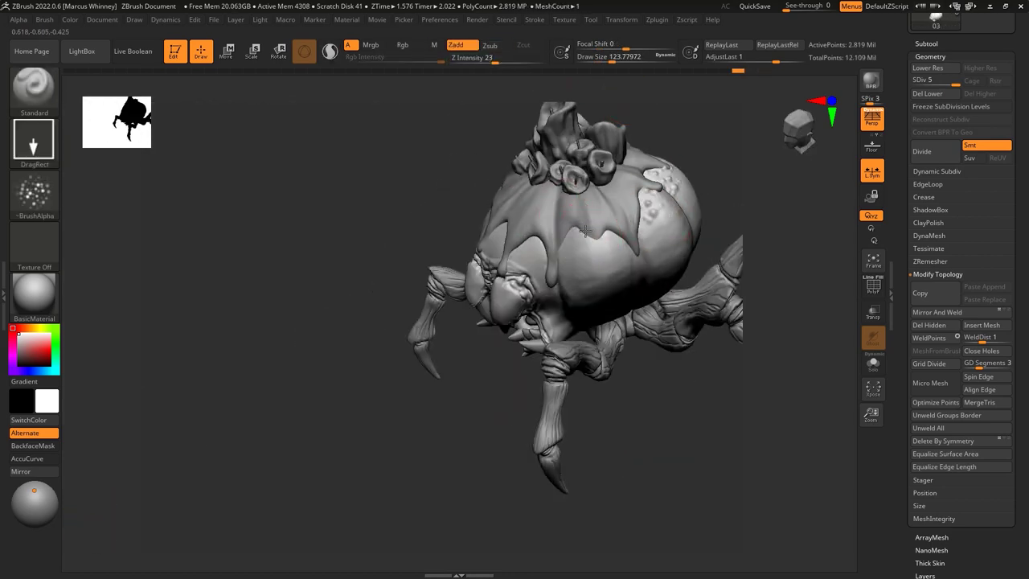
Step: Carve a softened crease down the centre of the tongue with DamStandard
mouse_move(585, 231)
left_mouse_down()
mouse_move(661, 252)
mouse_move(750, 248)
mouse_move(724, 407)
left_mouse_up()
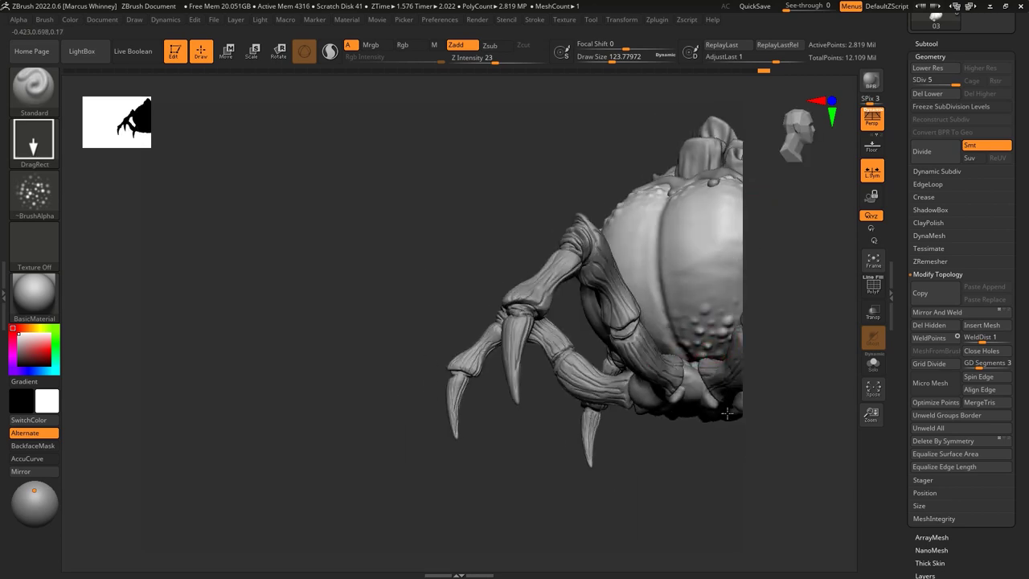
left_click_drag(687, 483, 600, 388)
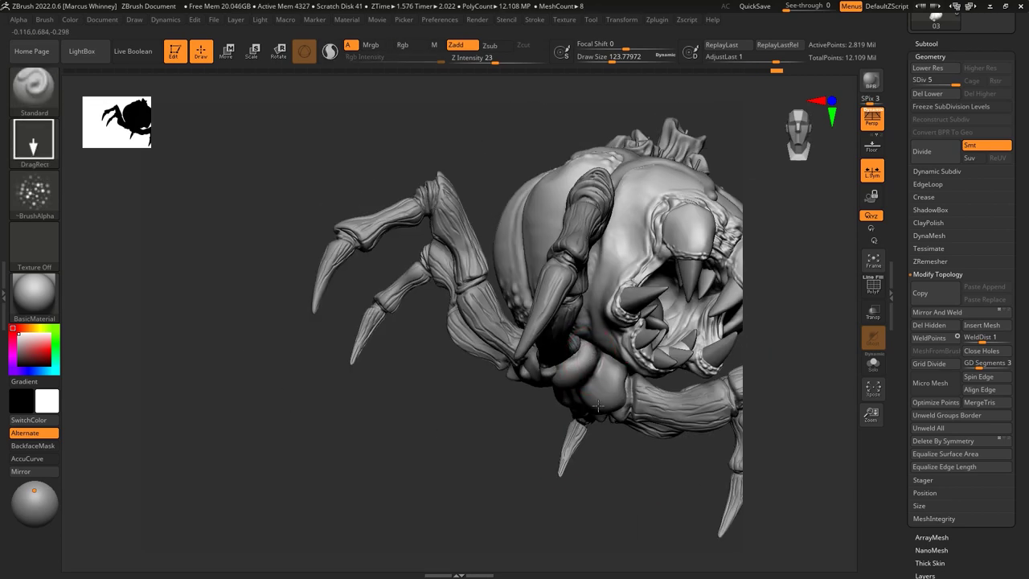
left_click_drag(621, 490, 666, 414)
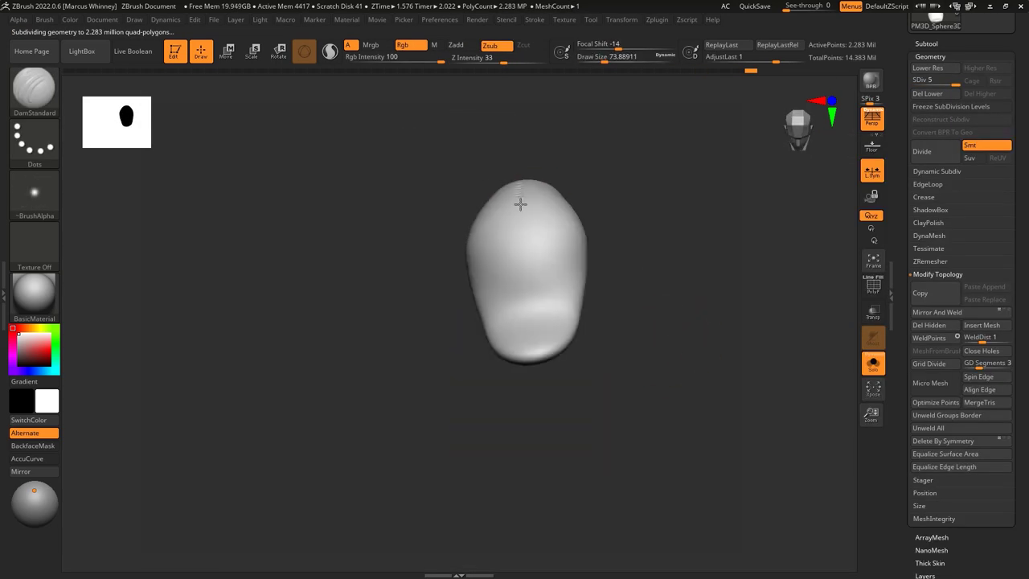
right_click_drag(530, 329, 536, 245)
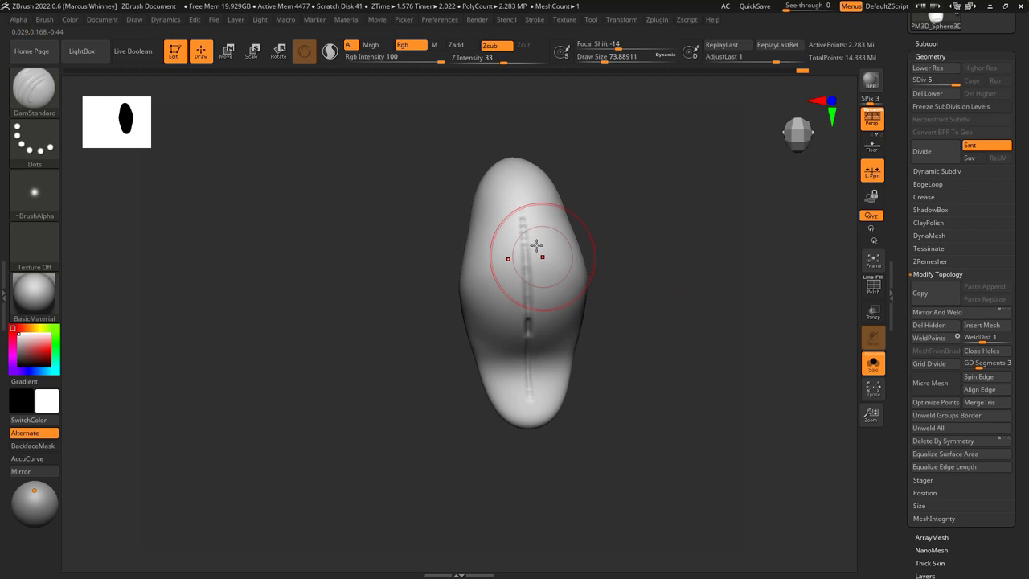
key("shift")
Step: Stamp dense raised dot clusters over the tongue using Standard, DragRect and a dots alpha
left_click_drag(670, 316, 622, 319)
key("b")
key("s")
key("t")
left_click_drag(553, 274, 562, 317)
key("ctrl+z")
left_click_drag(511, 61, 504, 62)
left_click_drag(553, 274, 563, 318)
left_click_drag(556, 214, 577, 332)
mouse_move(664, 349)
left_mouse_down()
mouse_move(562, 298)
mouse_move(737, 321)
mouse_move(653, 296)
left_mouse_up()
Step: Switch between DamStandard and Standard brushes and check the tongue from the side
key("b")
key("d")
key("s")
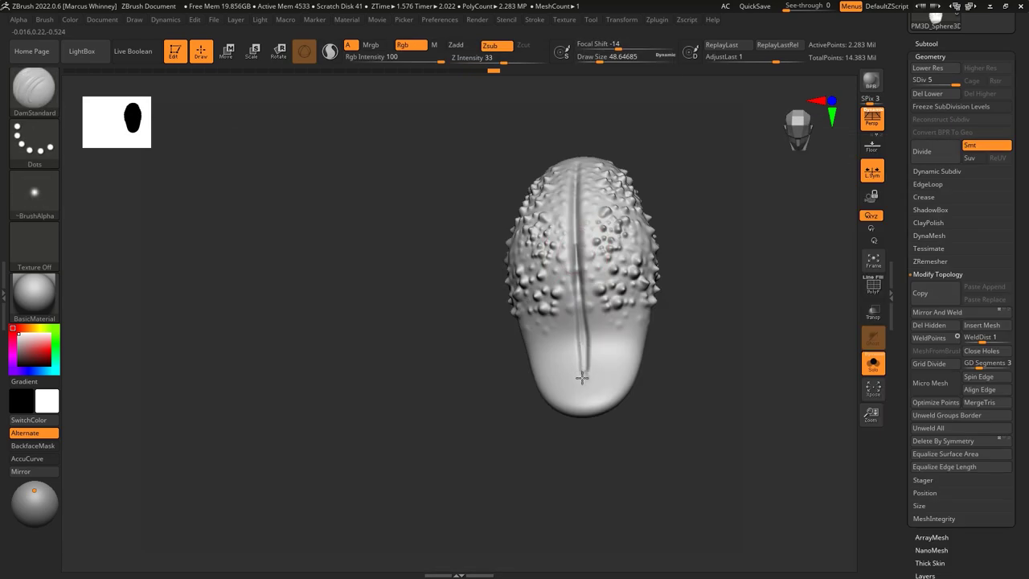
key("b")
key("s")
key("t")
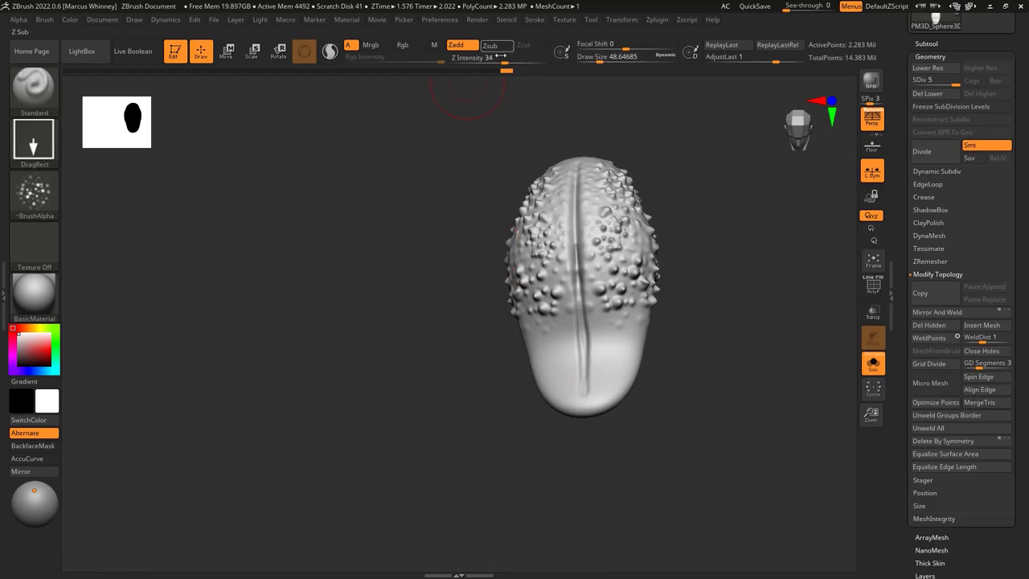
right_click_drag(597, 363, 655, 366)
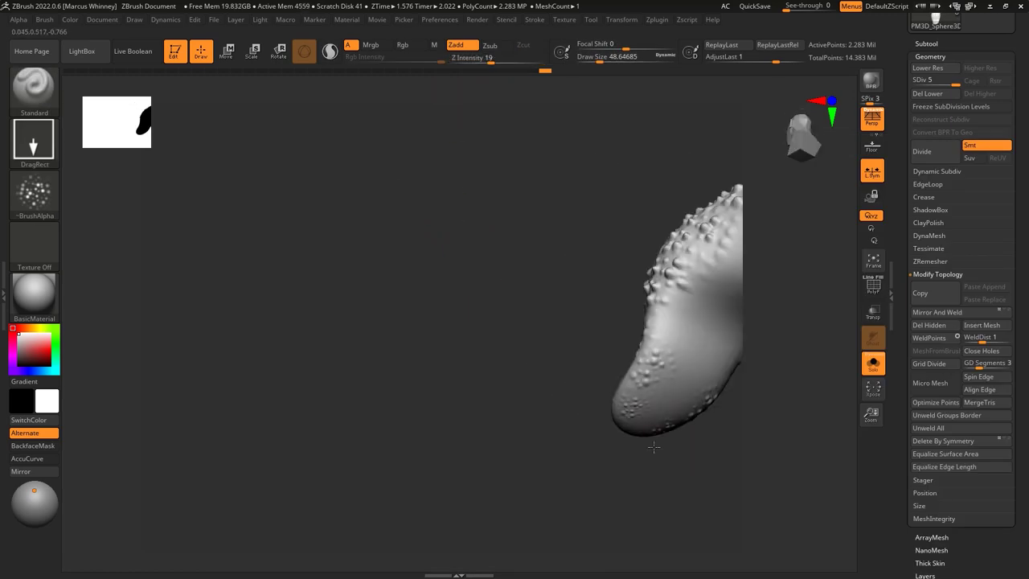
right_click_drag(712, 293, 664, 401)
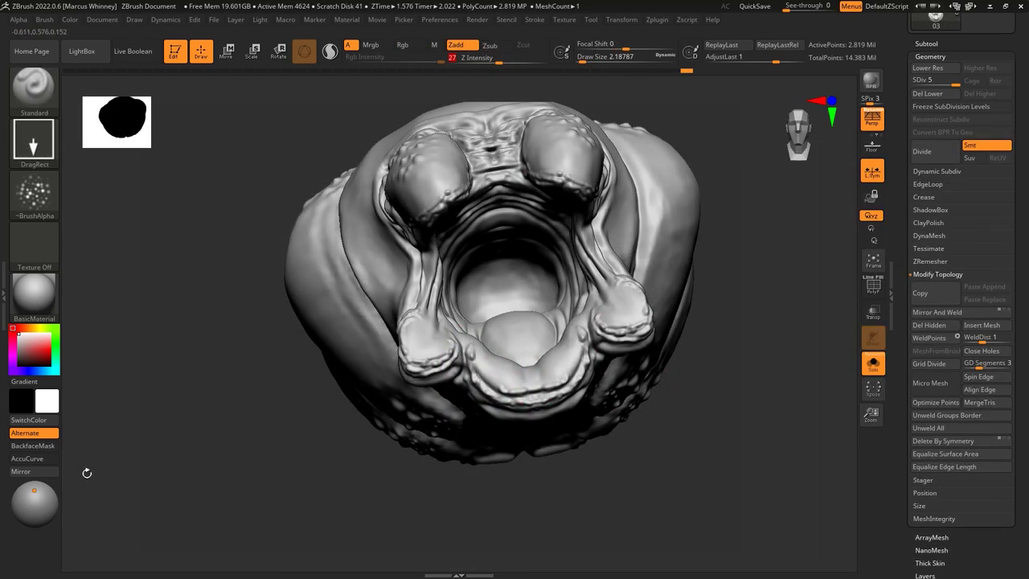
Step: Inspect the open mouth from the side, front and below
left_click_drag(87, 472, 47, 455)
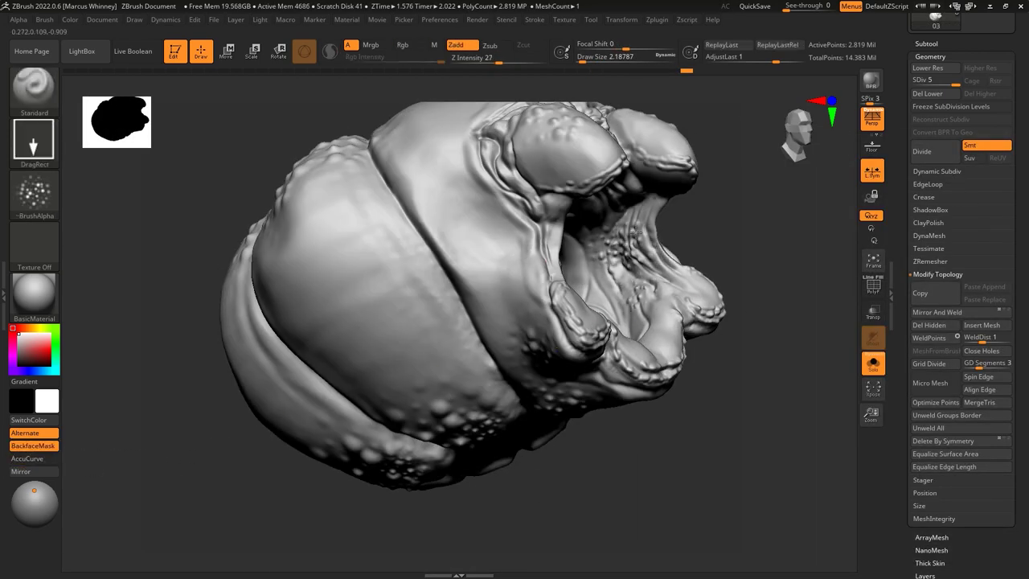
right_click_drag(662, 334, 656, 362)
mouse_move(584, 254)
right_mouse_down()
mouse_move(482, 205)
mouse_move(489, 242)
right_mouse_up()
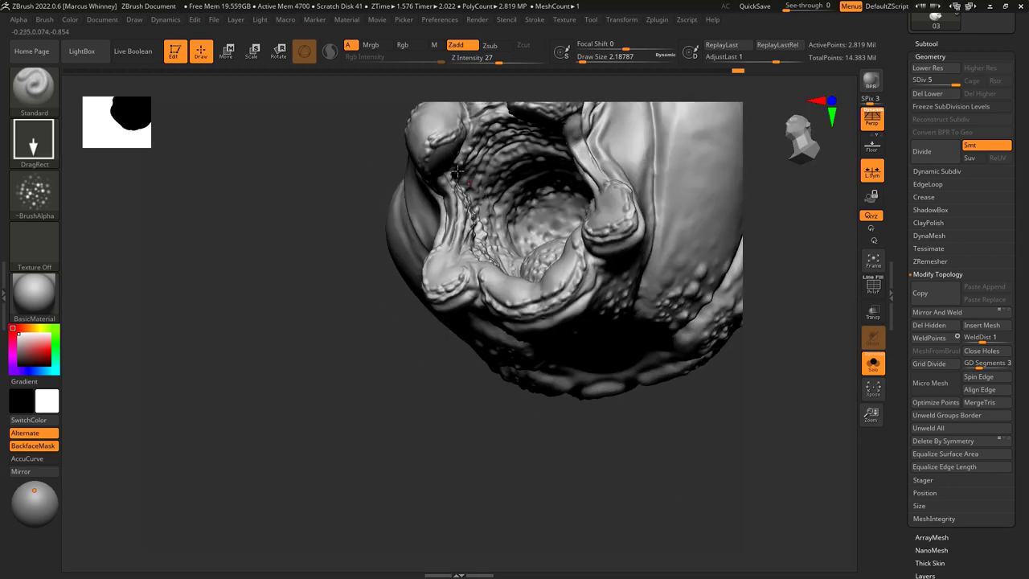
mouse_move(544, 312)
right_mouse_down()
mouse_move(670, 377)
mouse_move(523, 279)
mouse_move(524, 263)
mouse_move(622, 447)
mouse_move(547, 217)
mouse_move(555, 256)
right_mouse_up()
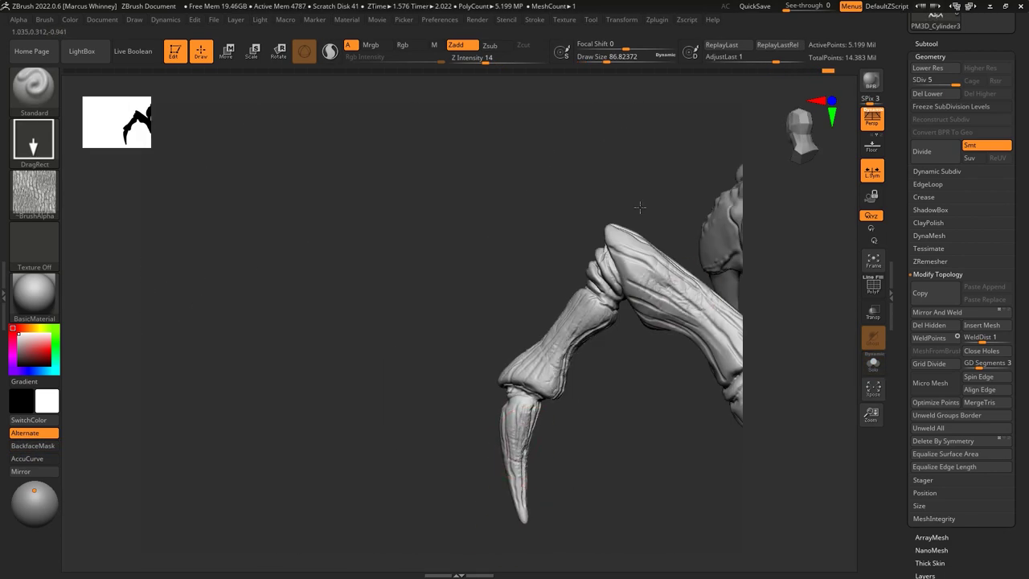
Step: Review the leg and claw, then turn Solo off and re-solo the pumpkin body subtool
right_click_drag(683, 297, 649, 266)
right_click_drag(592, 159, 706, 368)
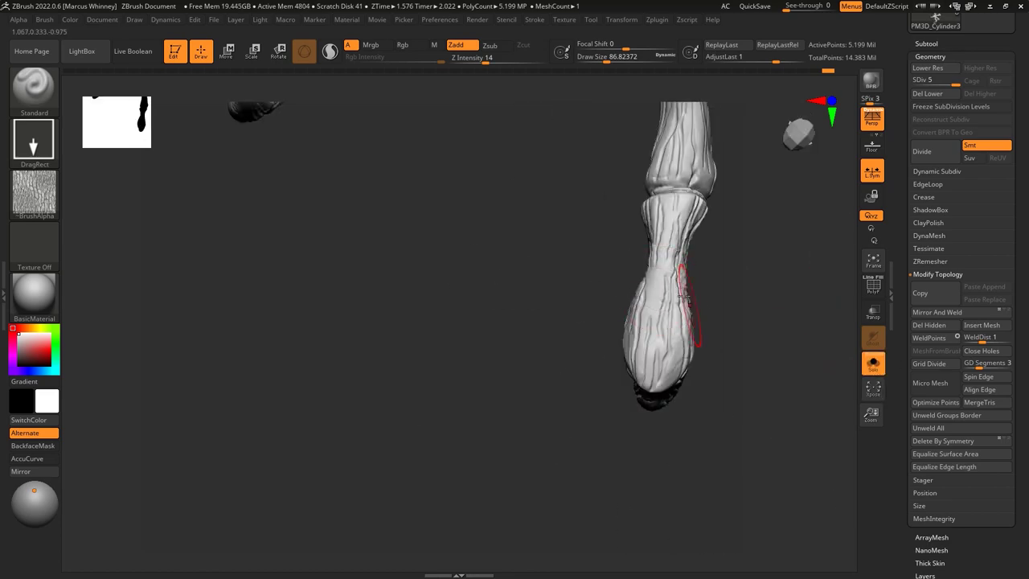
right_click_drag(667, 195, 657, 256)
mouse_move(644, 138)
right_mouse_down()
mouse_move(787, 241)
mouse_move(575, 203)
mouse_move(425, 298)
right_mouse_up()
left_click(872, 363)
left_click(634, 152, "alt")
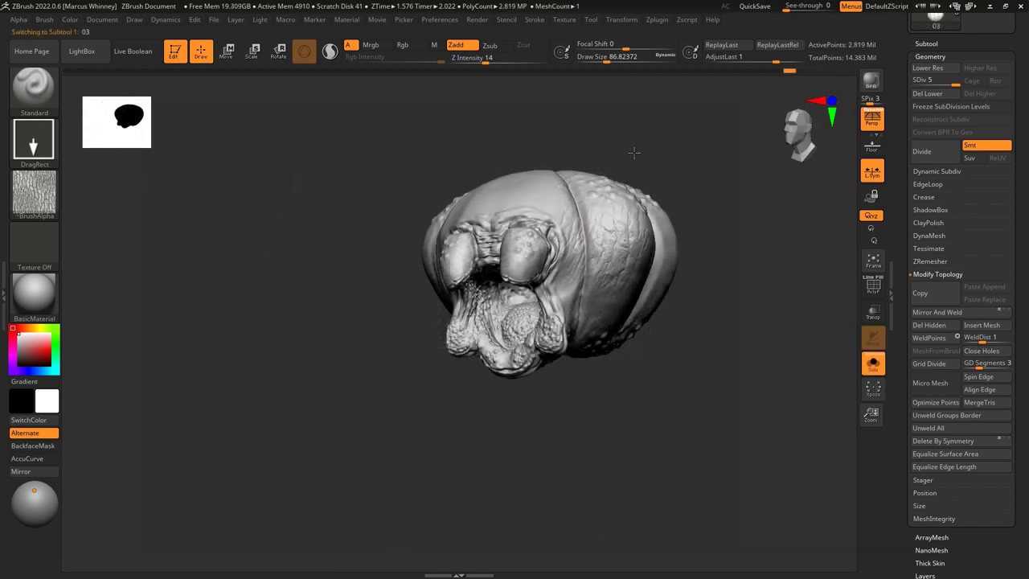
mouse_move(634, 152)
right_mouse_down()
mouse_move(634, 106)
mouse_move(664, 283)
right_mouse_up()
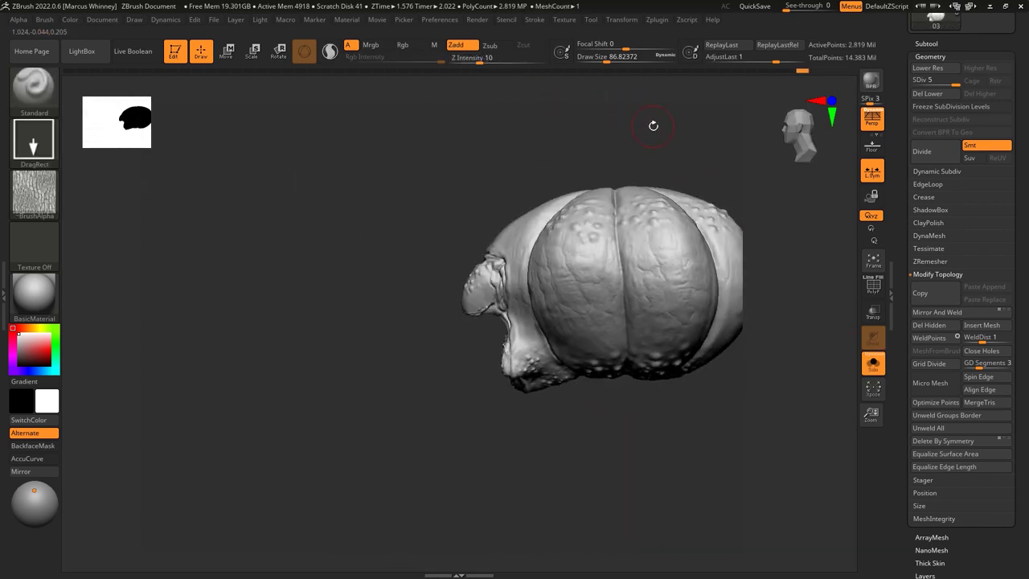
mouse_move(653, 125)
right_mouse_down()
mouse_move(575, 330)
mouse_move(666, 298)
mouse_move(643, 402)
right_mouse_up()
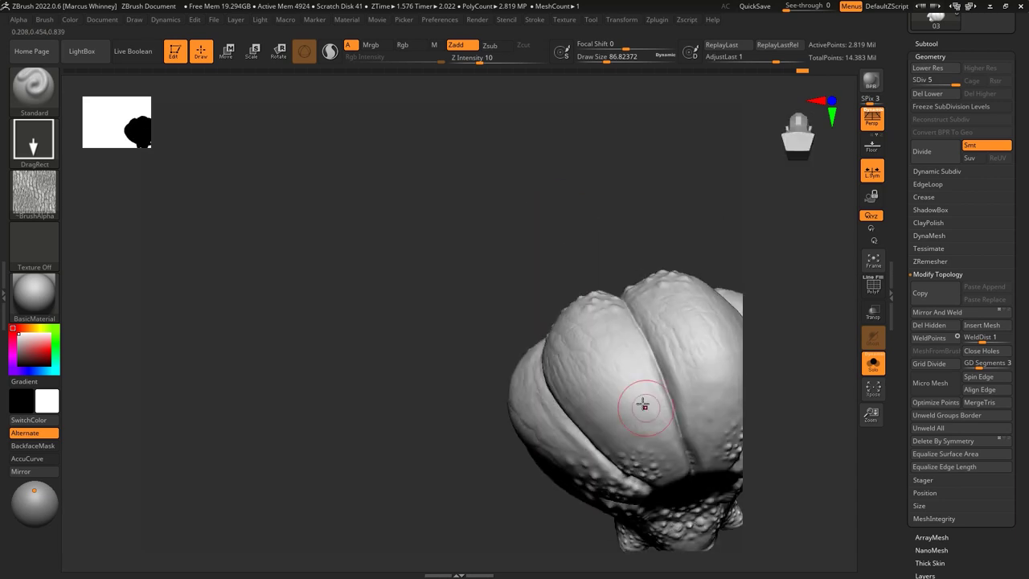
mouse_move(797, 336)
right_mouse_down()
mouse_move(643, 321)
mouse_move(547, 284)
mouse_move(491, 338)
mouse_move(528, 311)
right_mouse_up()
mouse_move(495, 234)
right_mouse_down()
mouse_move(505, 192)
mouse_move(698, 177)
mouse_move(514, 166)
mouse_move(691, 232)
mouse_move(721, 168)
mouse_move(541, 115)
mouse_move(499, 171)
right_mouse_up()
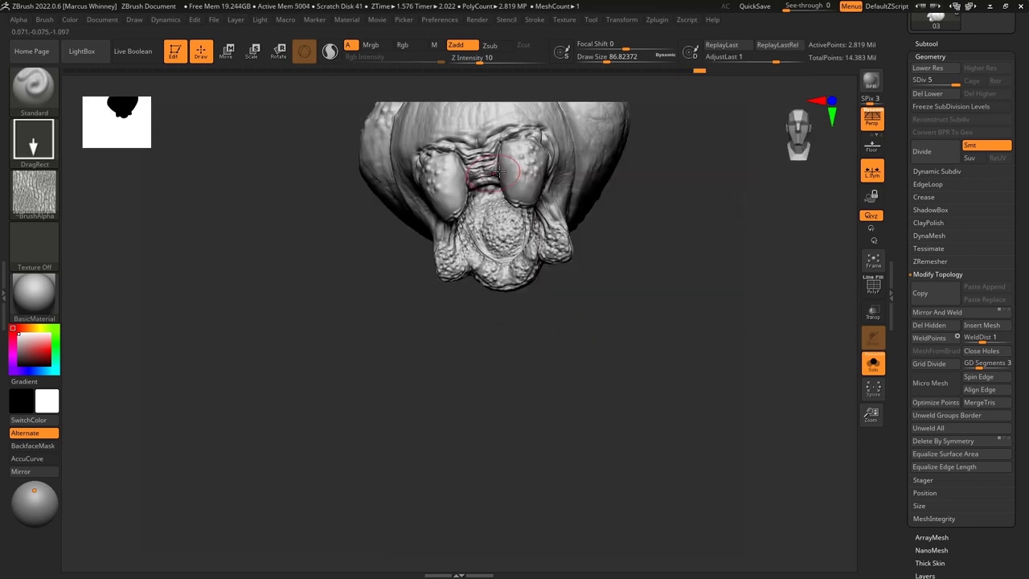
mouse_move(428, 131)
right_mouse_down()
mouse_move(677, 217)
mouse_move(456, 108)
right_mouse_up()
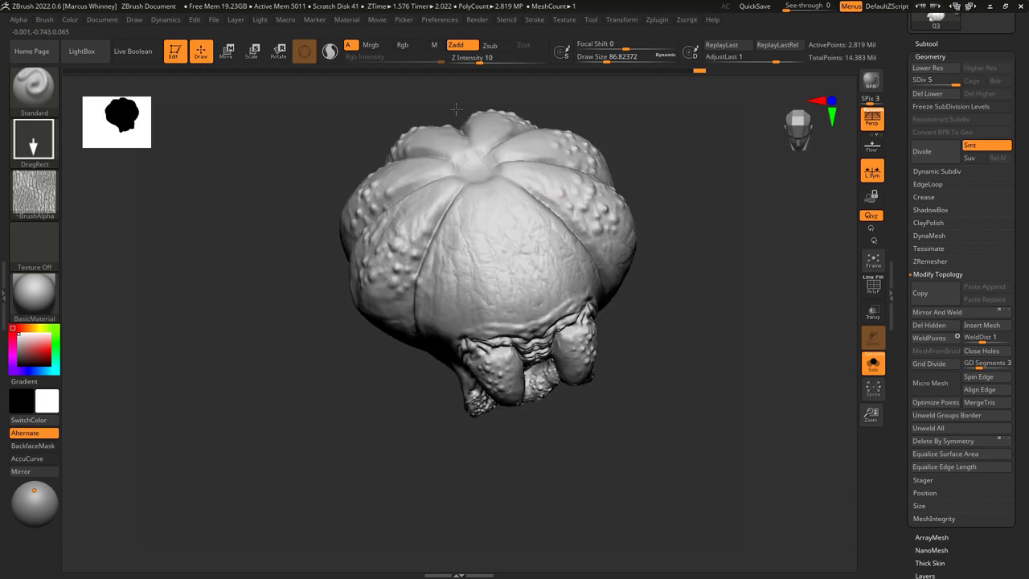
right_click_drag(486, 152, 559, 201)
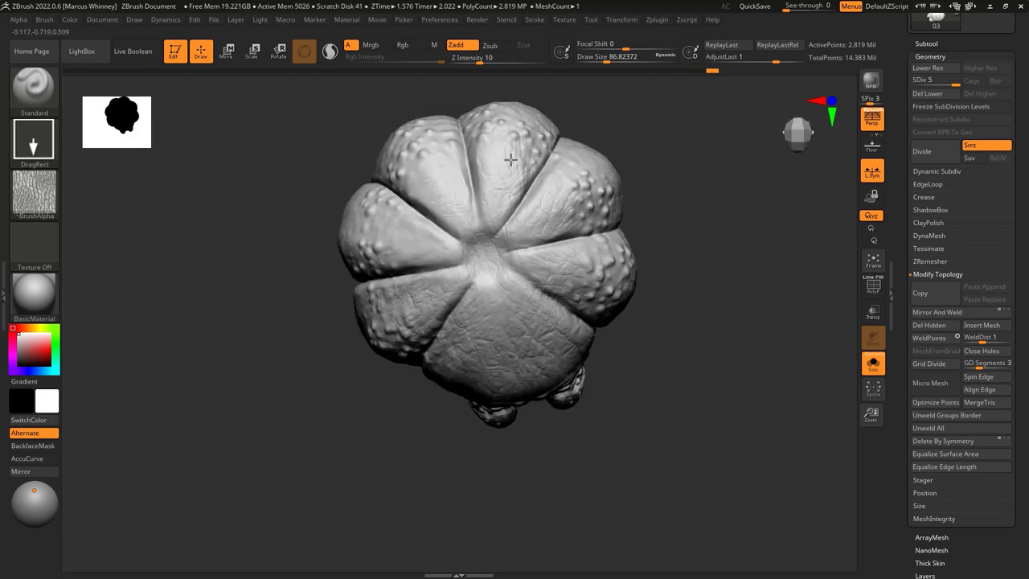
mouse_move(402, 230)
right_mouse_down()
mouse_move(688, 297)
mouse_move(601, 257)
mouse_move(574, 163)
mouse_move(707, 206)
mouse_move(515, 149)
right_mouse_up()
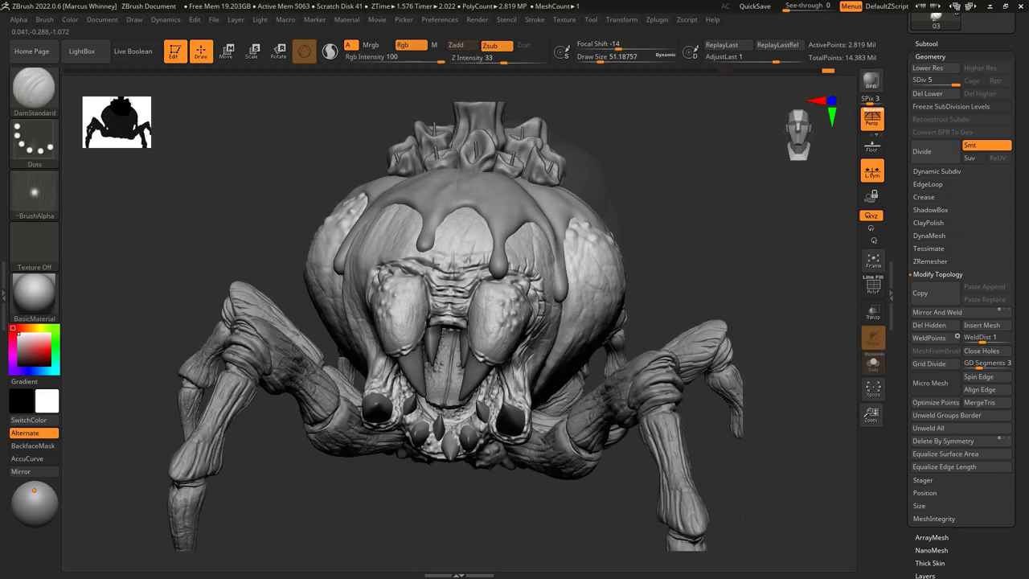
Step: Rotate the full spider through side, three-quarter, front, low and top views
right_click_drag(346, 217, 406, 246)
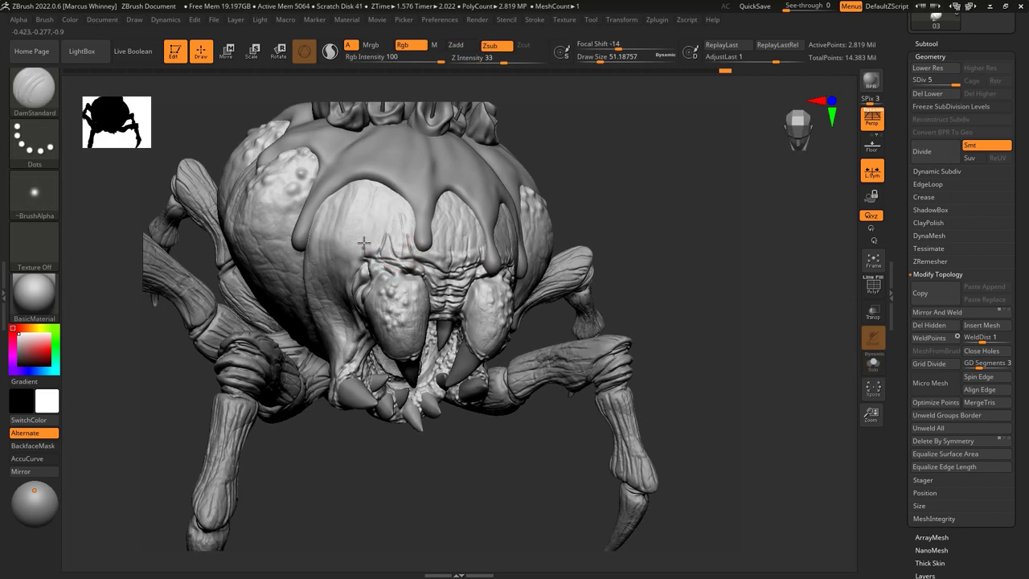
right_click_drag(318, 233, 414, 288)
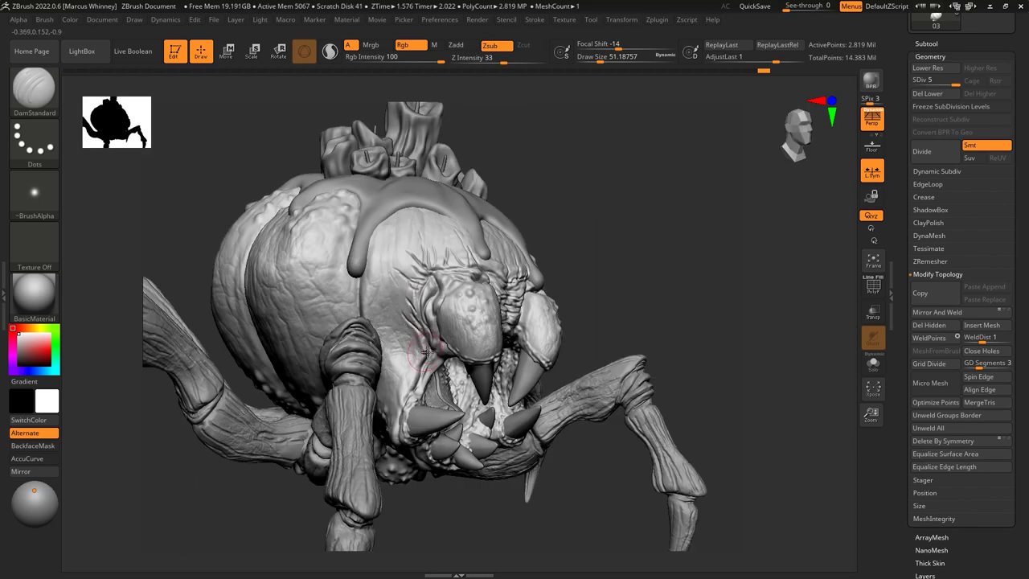
mouse_move(420, 375)
right_mouse_down()
mouse_move(528, 380)
mouse_move(551, 402)
mouse_move(578, 401)
right_mouse_up()
right_click_drag(599, 359, 362, 405, "shift")
right_click_drag(657, 277, 537, 368)
right_click_drag(462, 289, 462, 213)
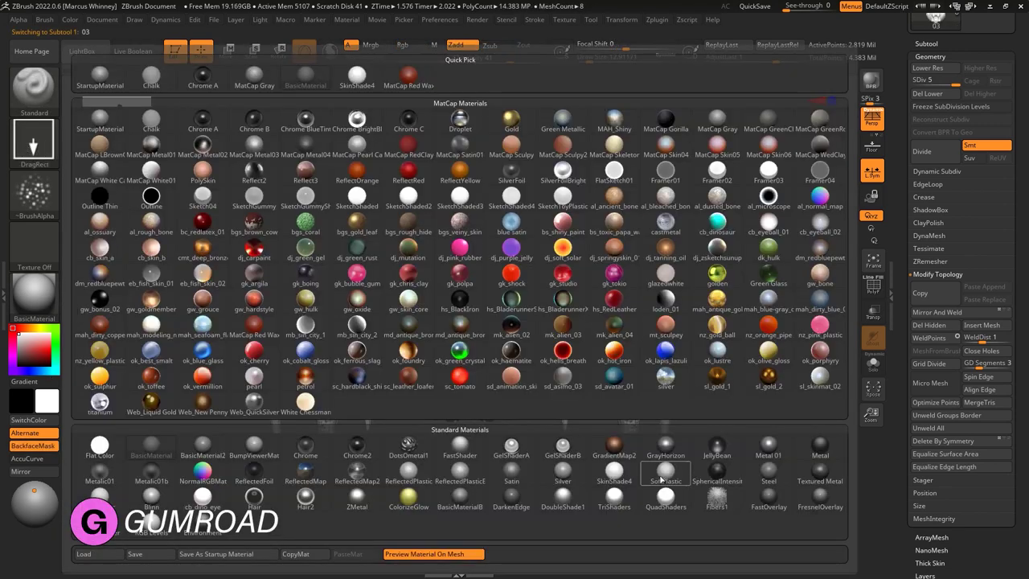
Step: Apply the SkinShade4 material, pick orange, and choose the Color Spray stroke
left_click(614, 474)
left_click_drag(32, 342, 36, 349)
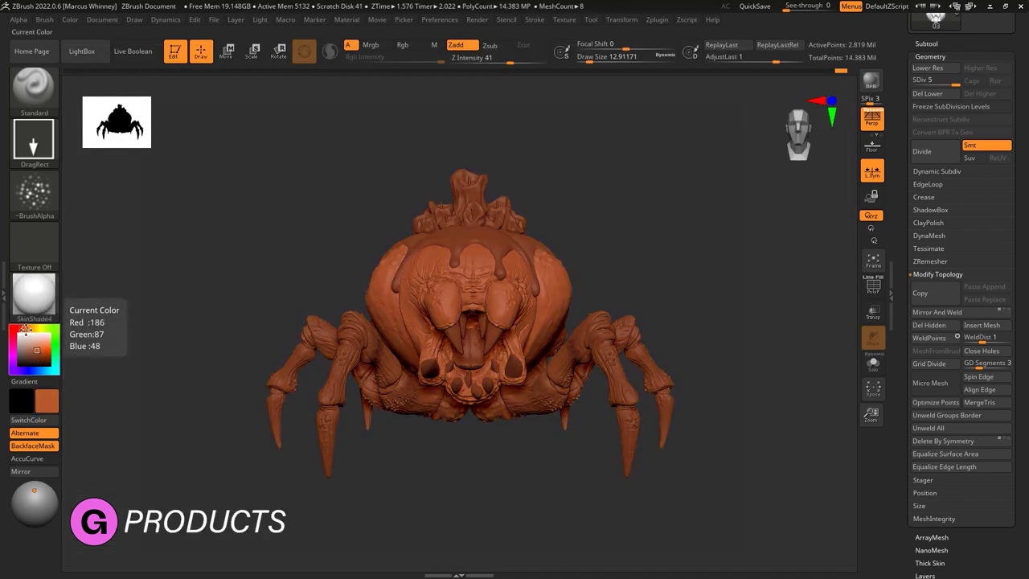
left_click(34, 138)
left_click(356, 152)
Step: Fill the legs dark brown and the icing drips light beige with FillObject
left_click(70, 19)
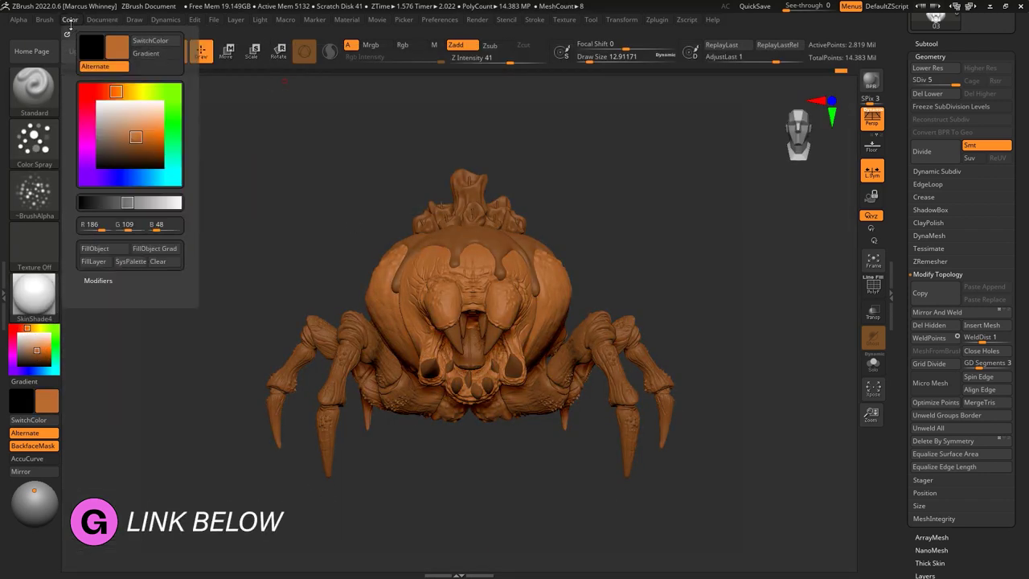
left_click(117, 248)
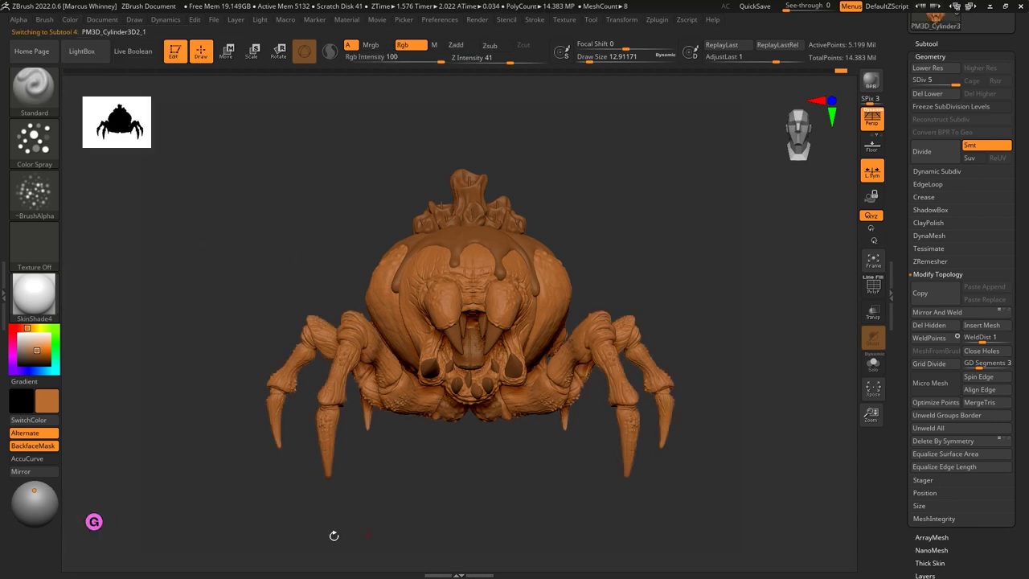
left_click_drag(37, 350, 34, 352)
left_click(25, 340)
left_click(466, 193, "alt")
left_click(70, 20)
left_click(117, 248)
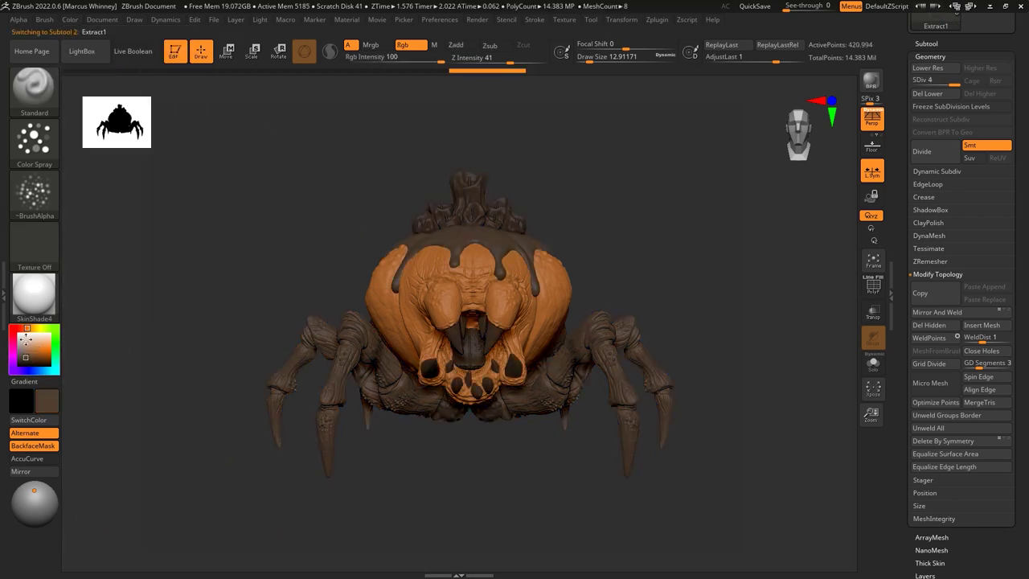
Step: Fill both crown pieces light beige and select the fangs for colouring
left_click(70, 19)
left_click(117, 248)
left_click(499, 171, "alt")
left_click(70, 19)
left_click(116, 248)
mouse_move(635, 225)
left_mouse_down()
mouse_move(680, 219)
mouse_move(643, 241)
left_mouse_up()
left_click(450, 377, "alt")
left_click(70, 19)
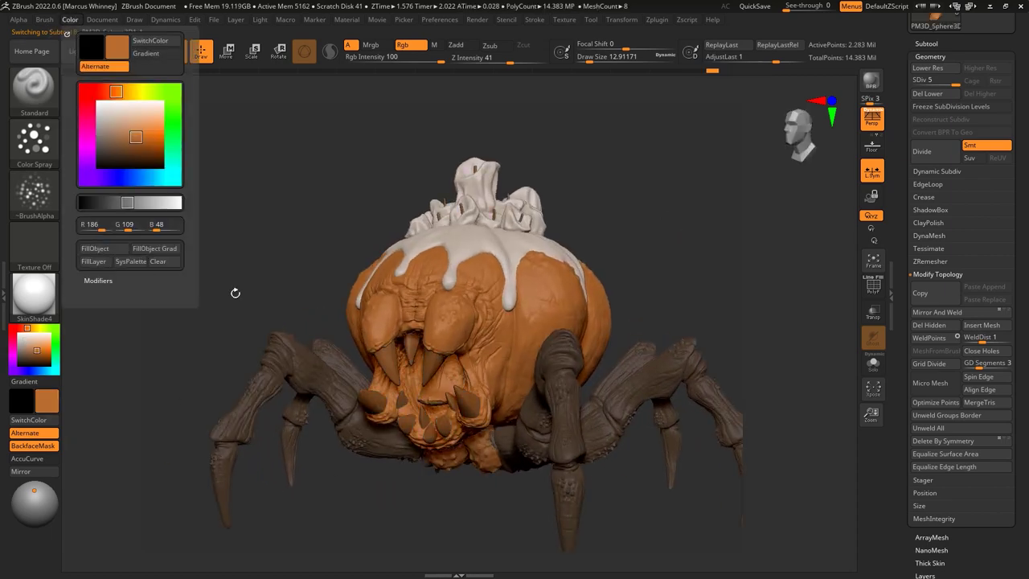
Step: Solo the pumpkin body and spray the inner mouth a pale skin tone
left_click(872, 364)
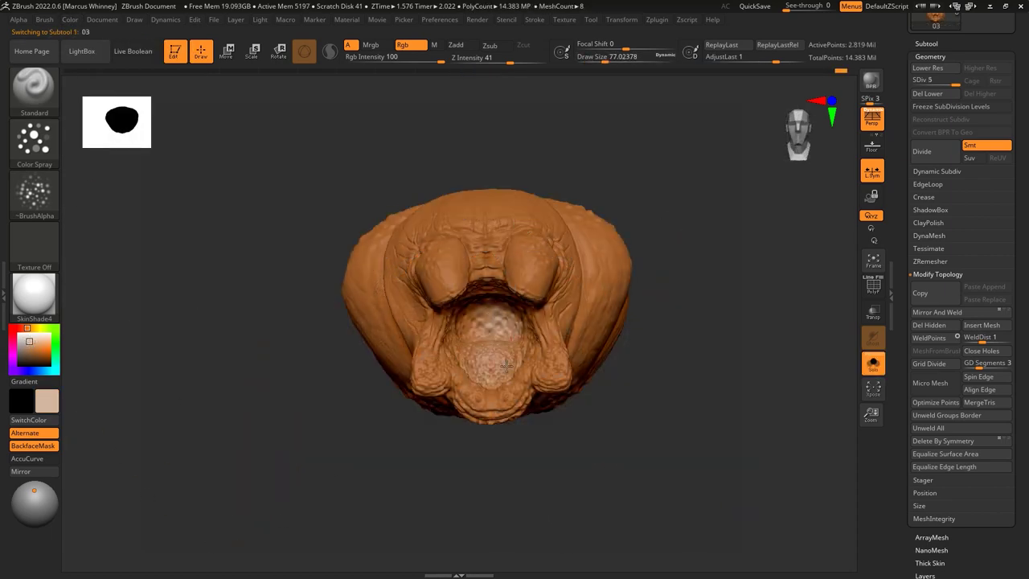
left_click_drag(490, 322, 480, 384)
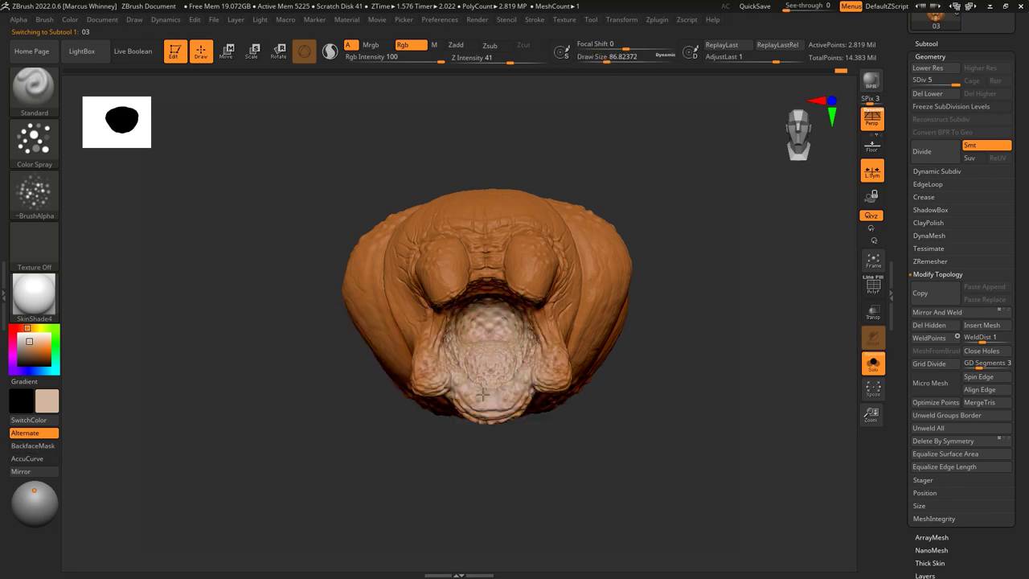
left_click_drag(619, 469, 617, 555)
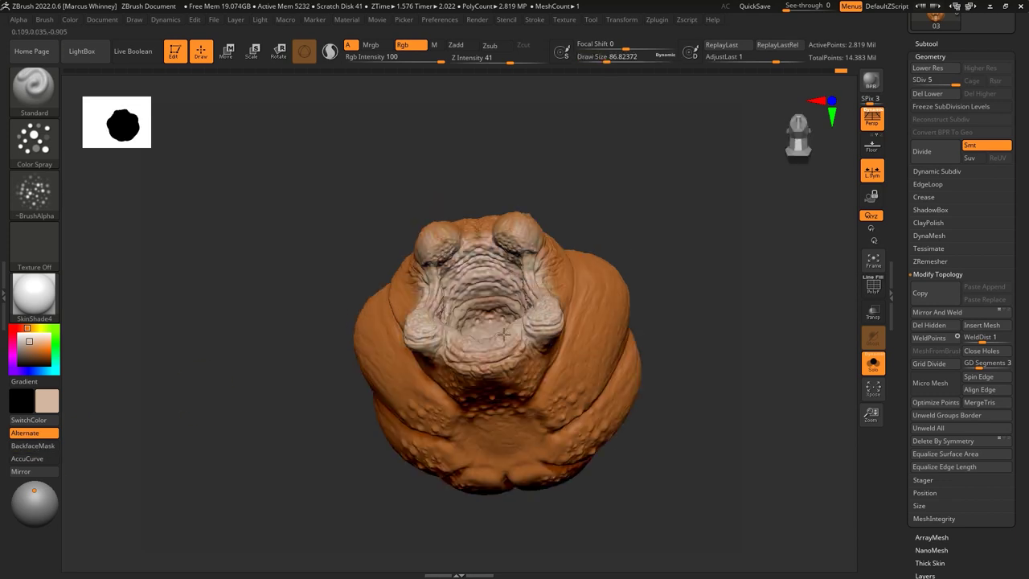
left_click_drag(179, 305, 490, 277)
mouse_move(465, 266)
right_mouse_down()
mouse_move(546, 382)
mouse_move(566, 385)
right_mouse_up()
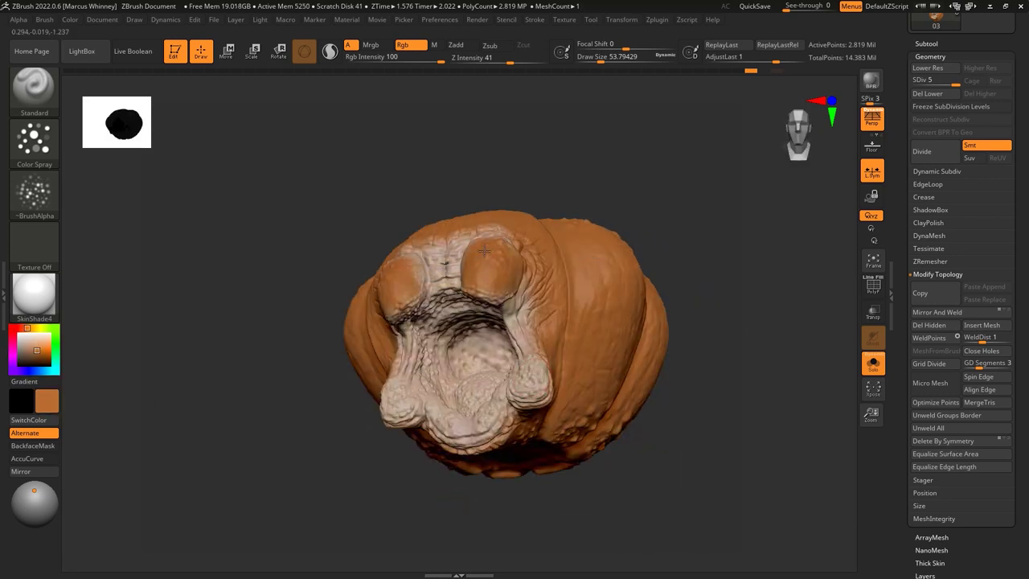
left_click(872, 361)
left_click(581, 329, "alt")
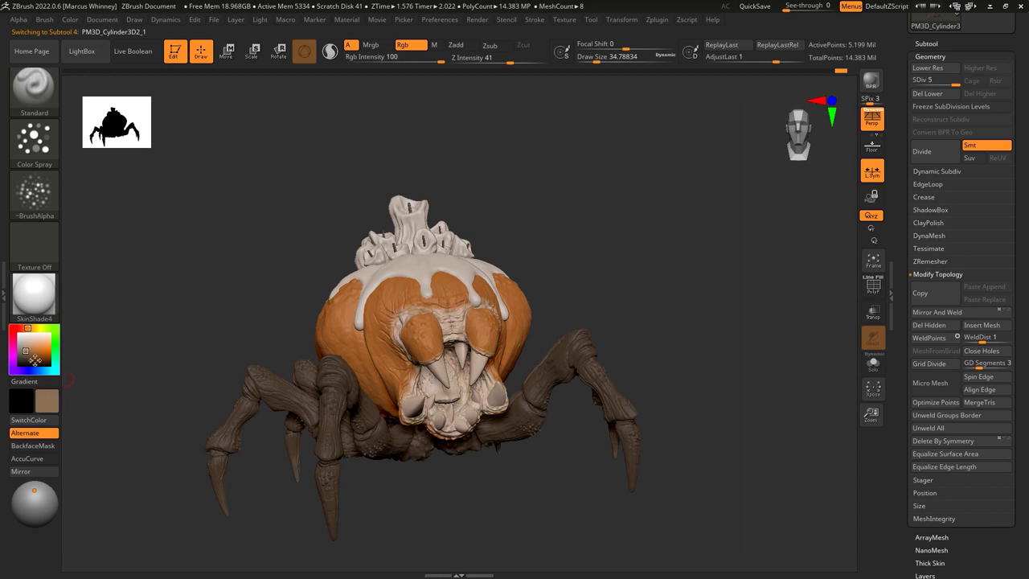
mouse_move(659, 291)
right_mouse_down()
mouse_move(578, 366)
mouse_move(585, 331)
right_mouse_up()
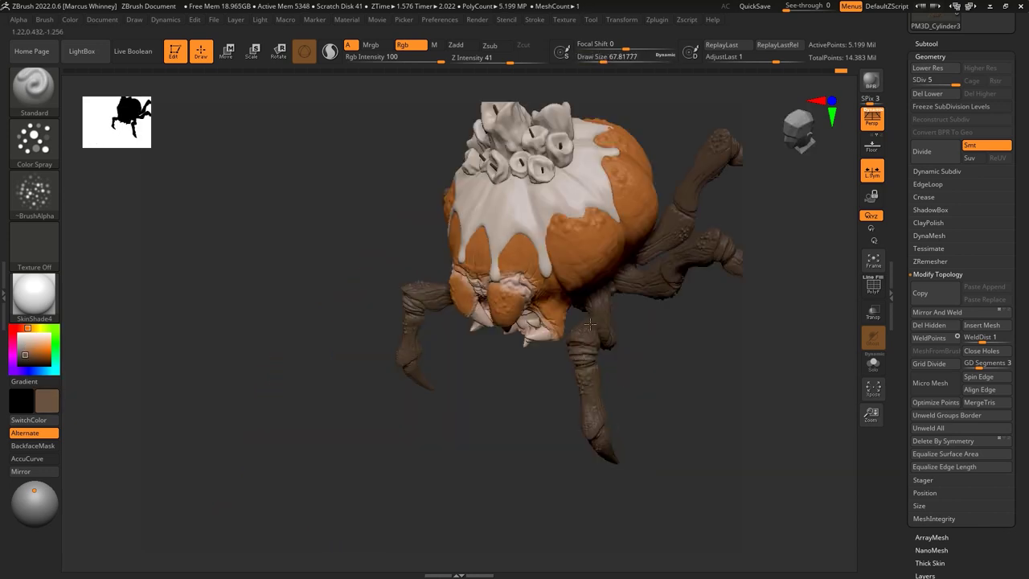
right_click_drag(679, 251, 683, 367)
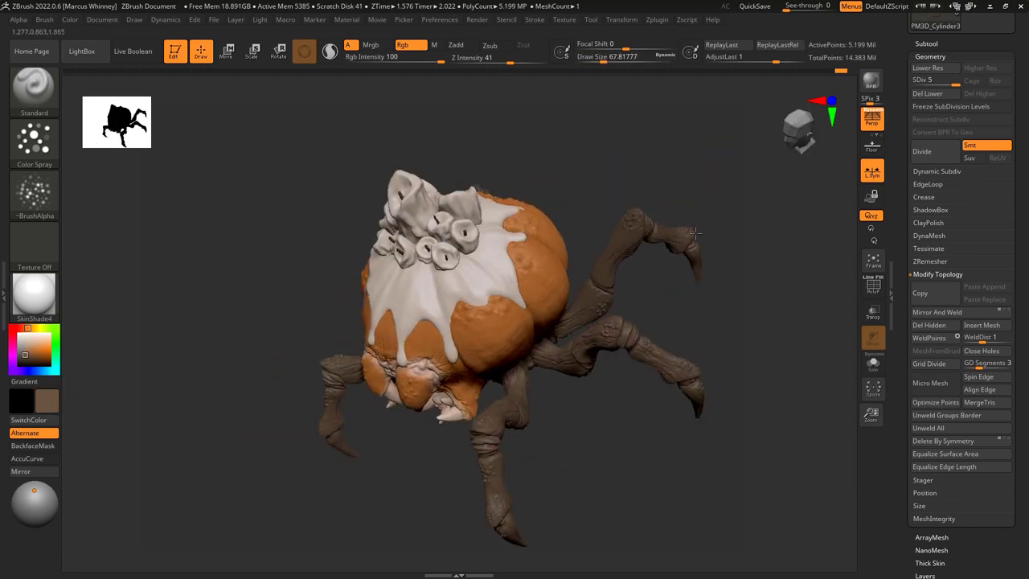
right_click_drag(607, 244, 601, 224)
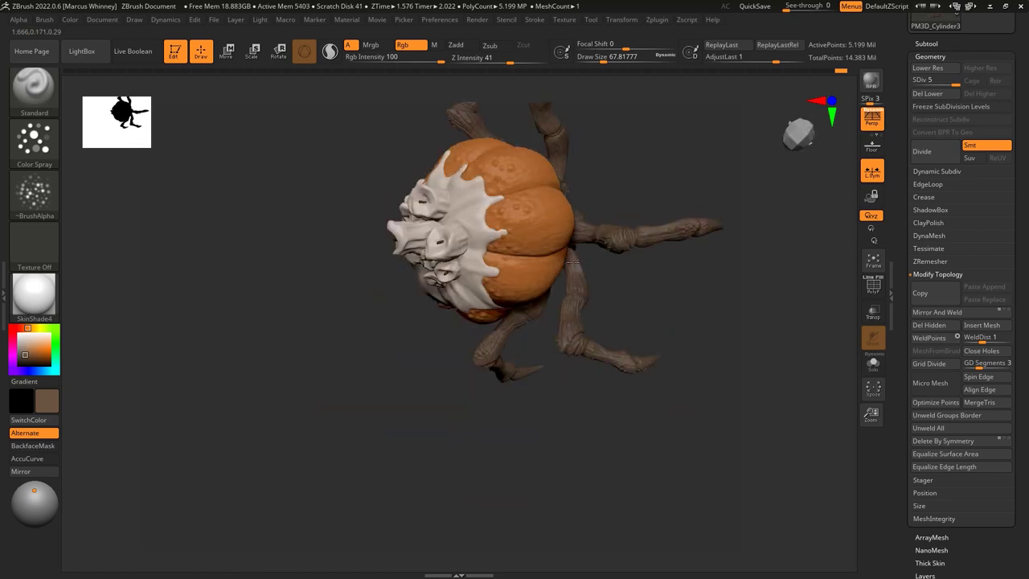
mouse_move(569, 326)
right_mouse_down()
mouse_move(581, 479)
mouse_move(499, 473)
mouse_move(680, 256)
mouse_move(661, 376)
right_mouse_up()
right_click_drag(274, 357, 556, 324)
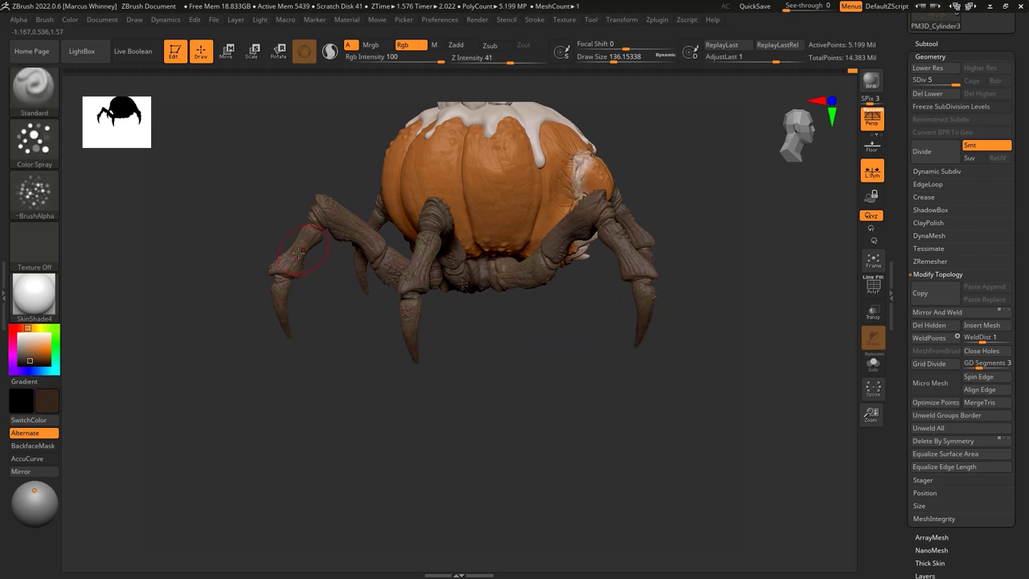
mouse_move(398, 308)
right_mouse_down()
mouse_move(555, 385)
mouse_move(611, 189)
right_mouse_up()
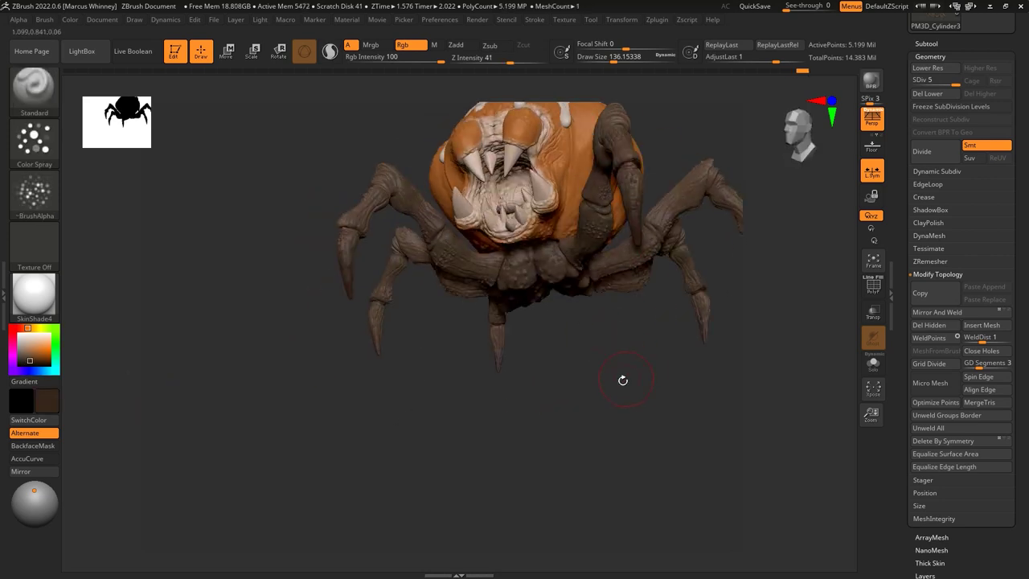
right_click_drag(622, 379, 588, 400)
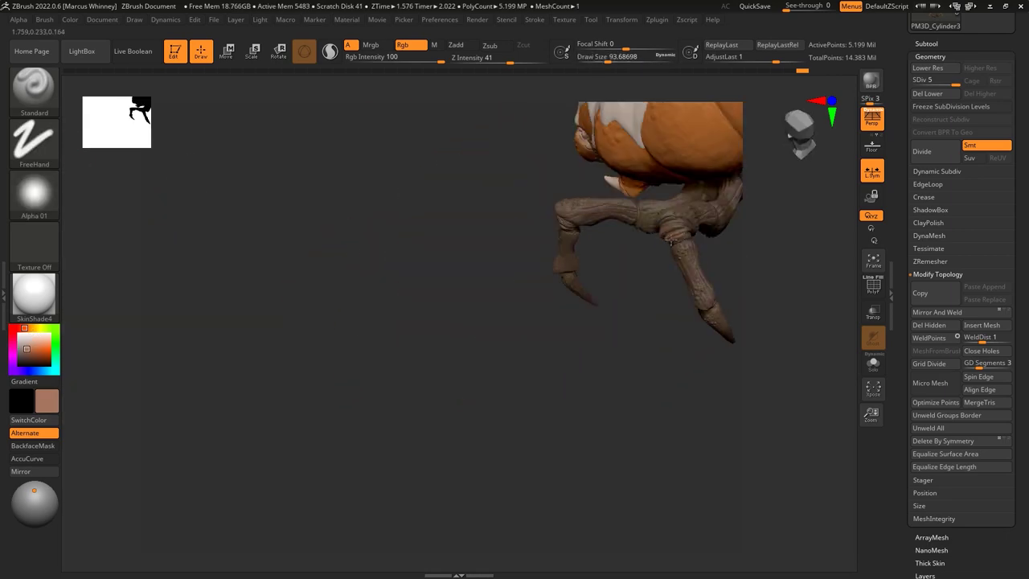
right_click_drag(702, 270, 464, 217)
right_click(464, 214)
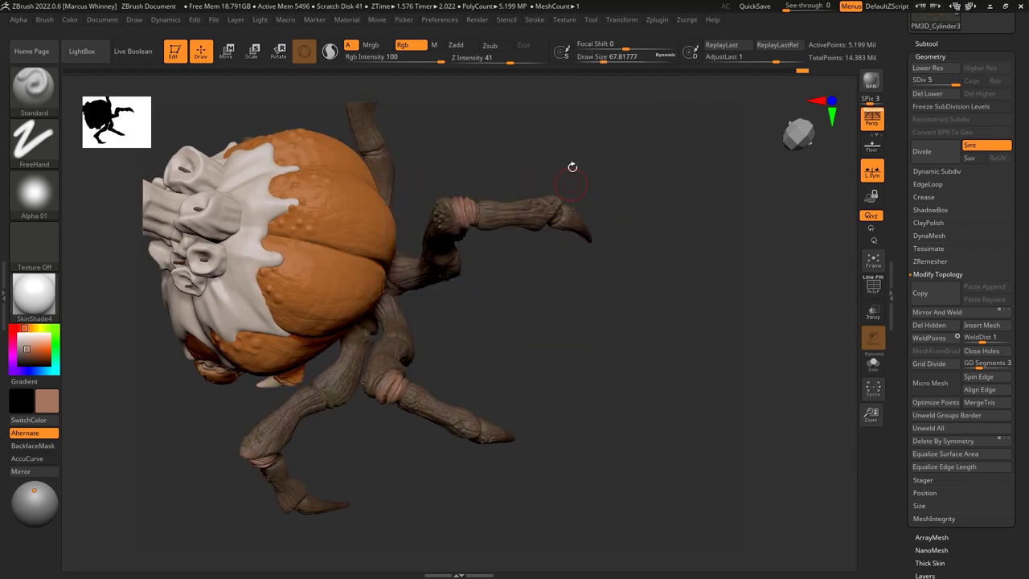
mouse_move(563, 181)
right_mouse_down()
mouse_move(641, 119)
mouse_move(611, 151)
right_mouse_up()
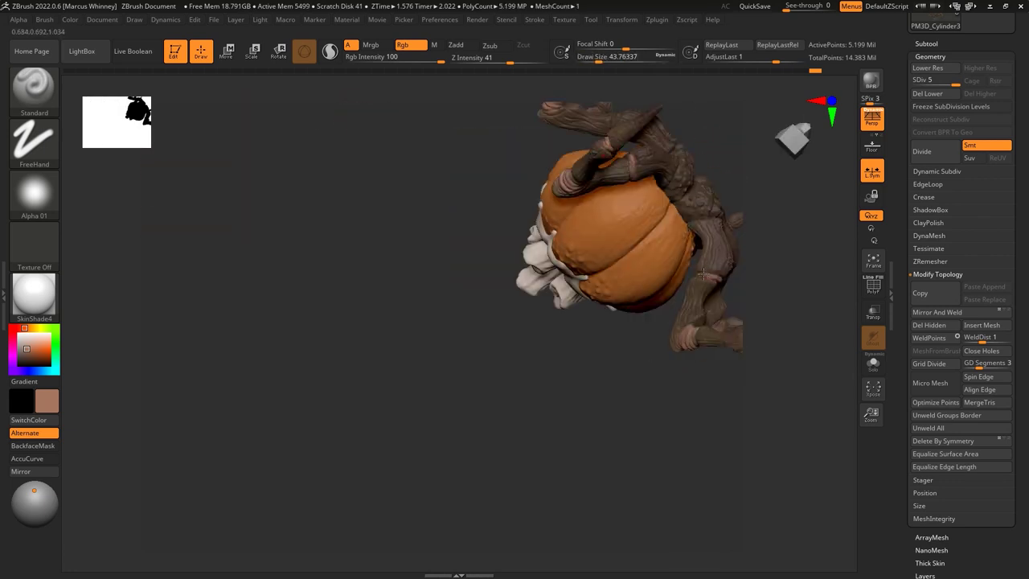
right_click_drag(707, 273, 631, 215)
mouse_move(651, 161)
right_mouse_down()
mouse_move(654, 121)
mouse_move(684, 202)
mouse_move(624, 161)
mouse_move(515, 291)
right_mouse_up()
key("ctrl")
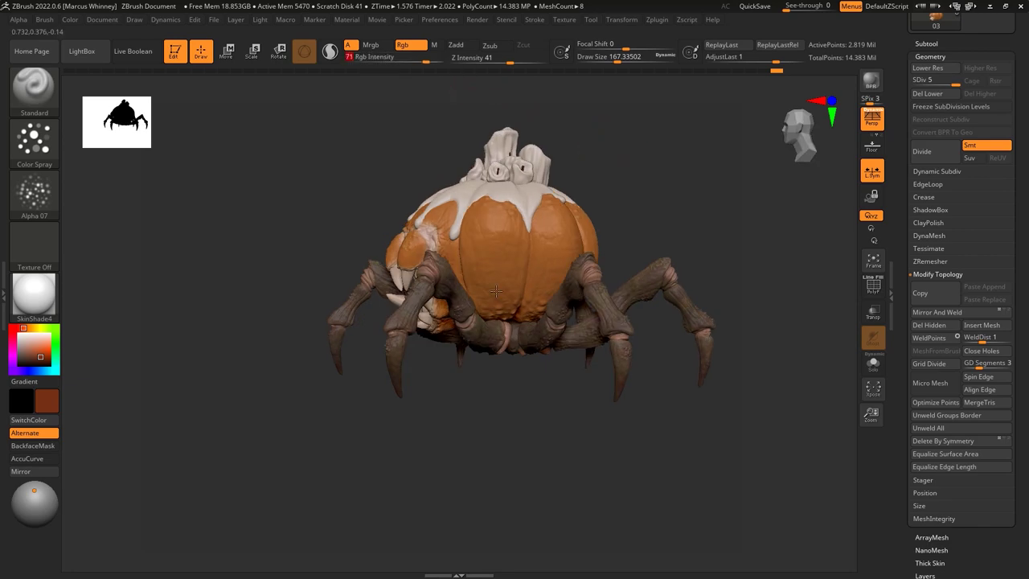
Step: Shrink the brush and raise the colour intensity to full on the body
mouse_move(469, 320)
right_mouse_down()
mouse_move(712, 188)
mouse_move(613, 175)
right_mouse_up()
key("space")
left_click_drag(483, 241, 450, 241)
mouse_move(514, 265)
right_mouse_down()
mouse_move(583, 177)
mouse_move(657, 248)
mouse_move(495, 222)
right_mouse_up()
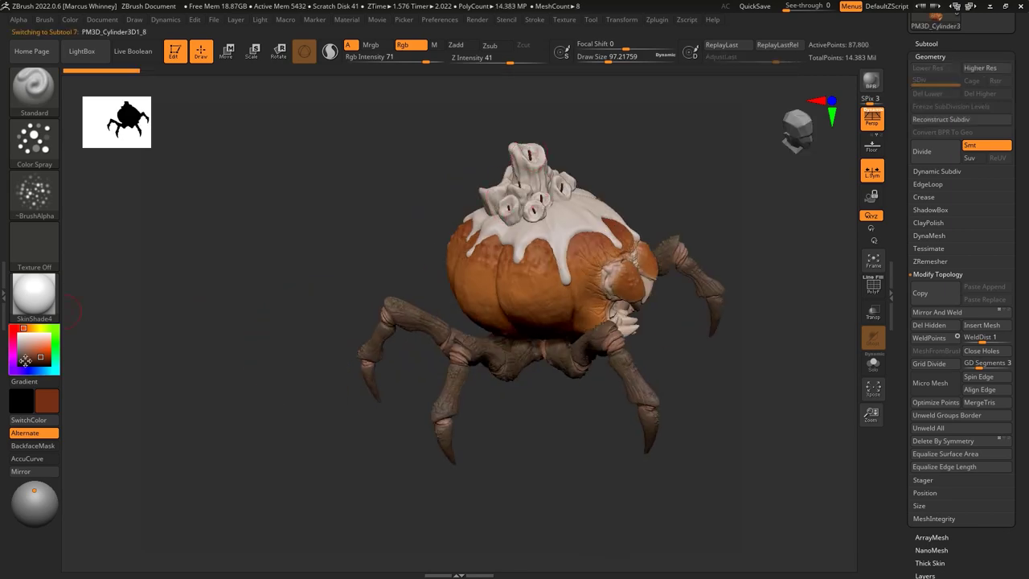
left_click_drag(432, 60, 447, 60)
mouse_move(703, 156)
right_mouse_down()
mouse_move(649, 155)
mouse_move(691, 186)
mouse_move(730, 166)
mouse_move(710, 159)
mouse_move(700, 222)
mouse_move(739, 309)
right_mouse_up()
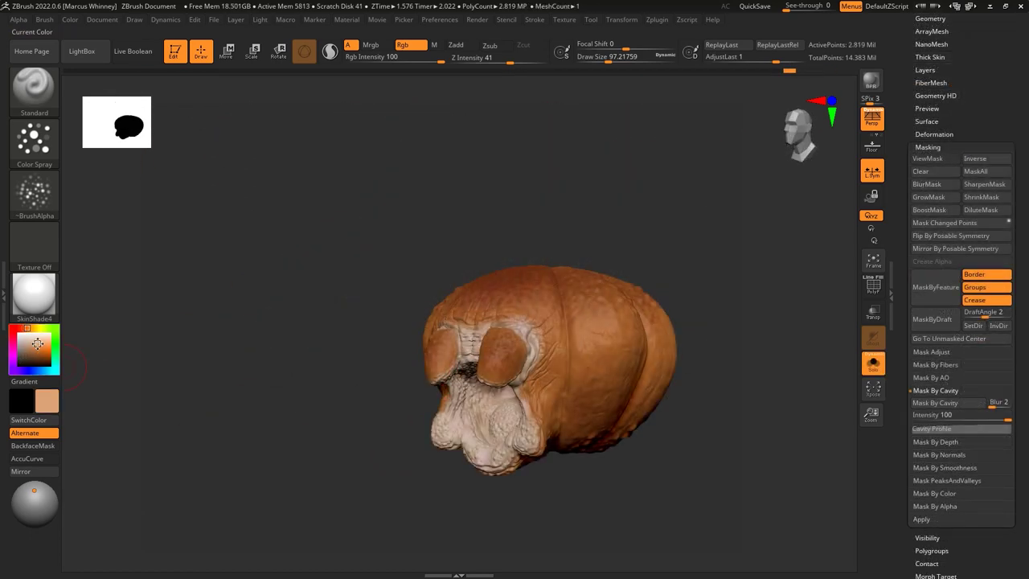
Step: Display the mask on the body and clear it
right_click_drag(743, 295, 675, 310)
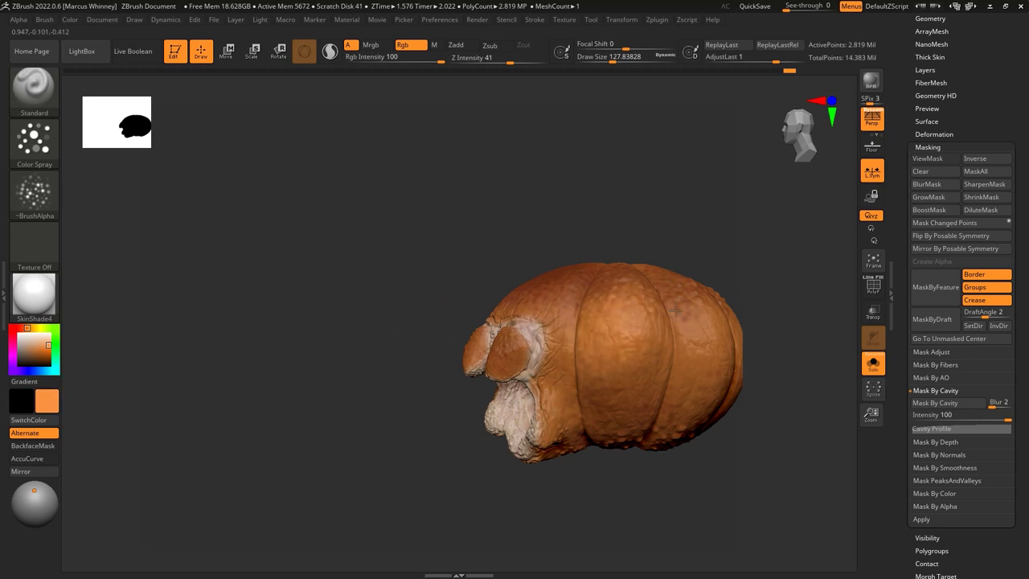
right_click_drag(560, 354, 473, 305)
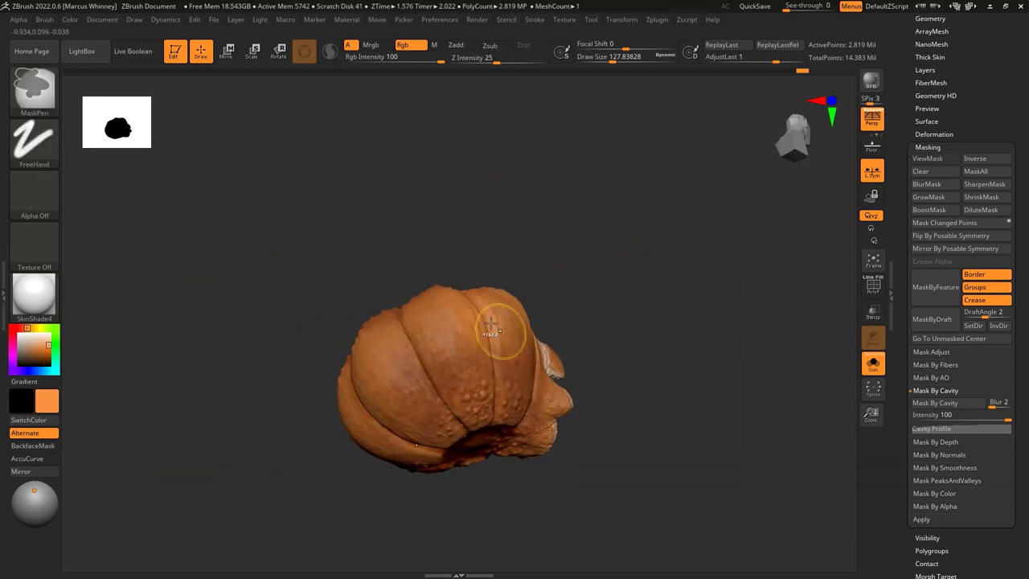
right_click_drag(472, 306, 822, 281)
left_click(935, 158)
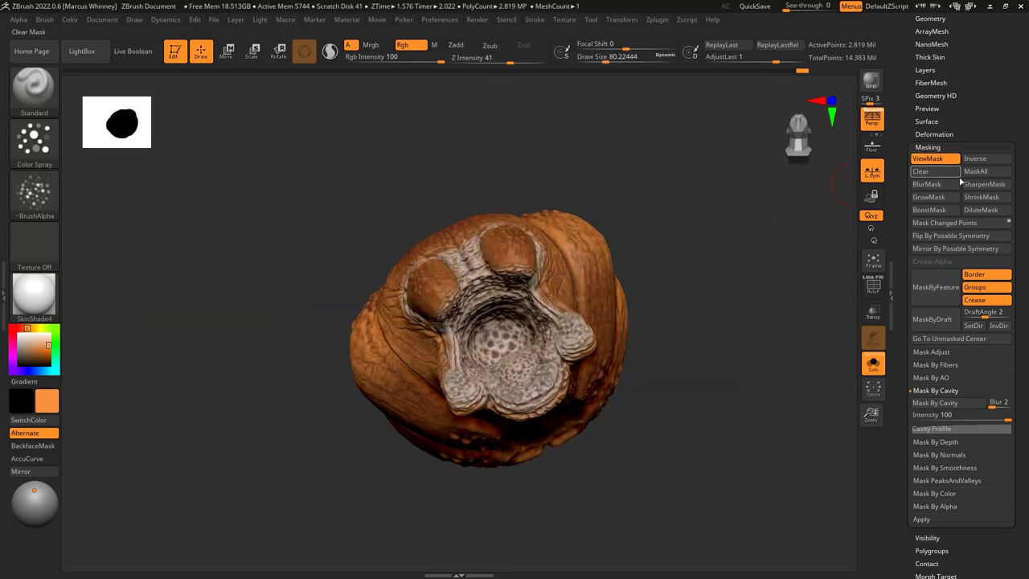
key("ctrl+h")
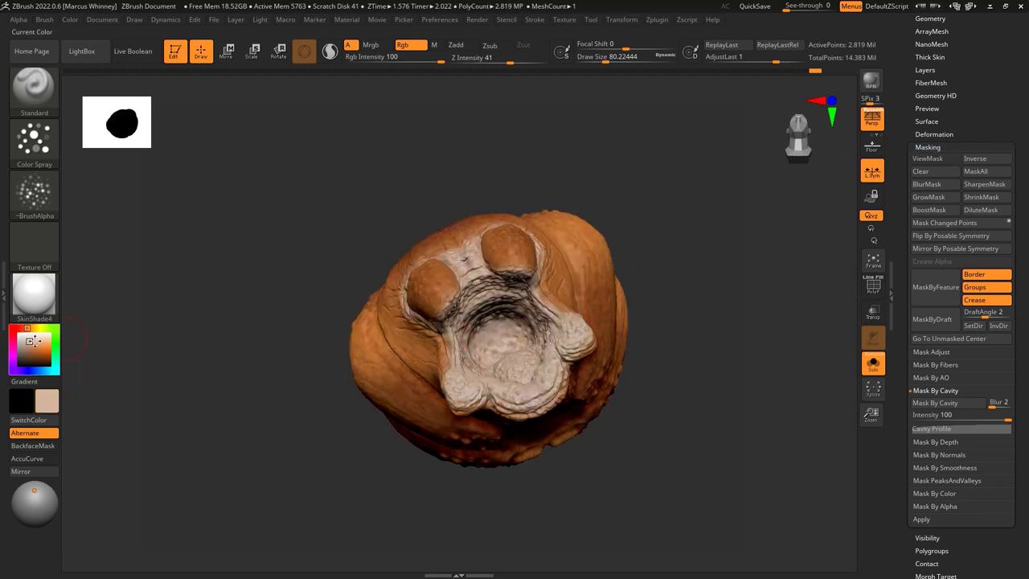
Step: Turn Solo off so all the spider's pieces show again
mouse_move(465, 307)
right_mouse_down()
mouse_move(666, 397)
mouse_move(514, 346)
right_mouse_up()
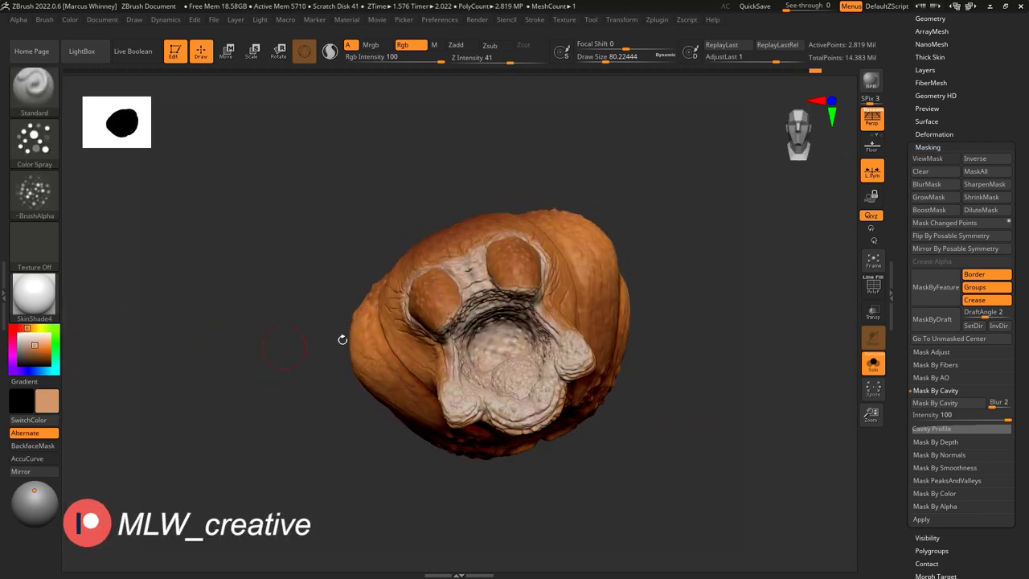
right_click_drag(495, 315, 437, 294)
right_click_drag(465, 345, 485, 358)
left_click(871, 365)
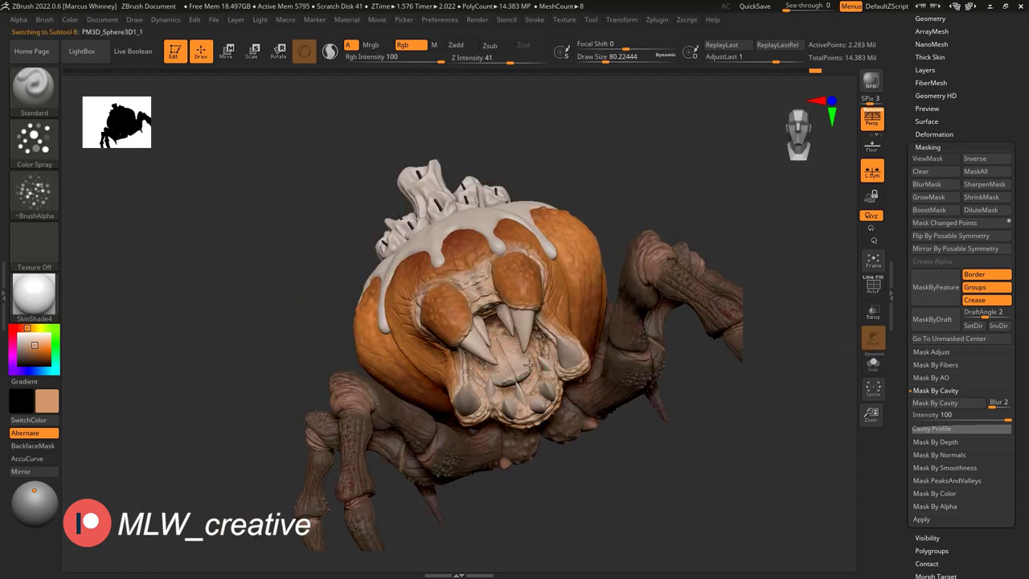
right_click_drag(707, 200, 681, 157)
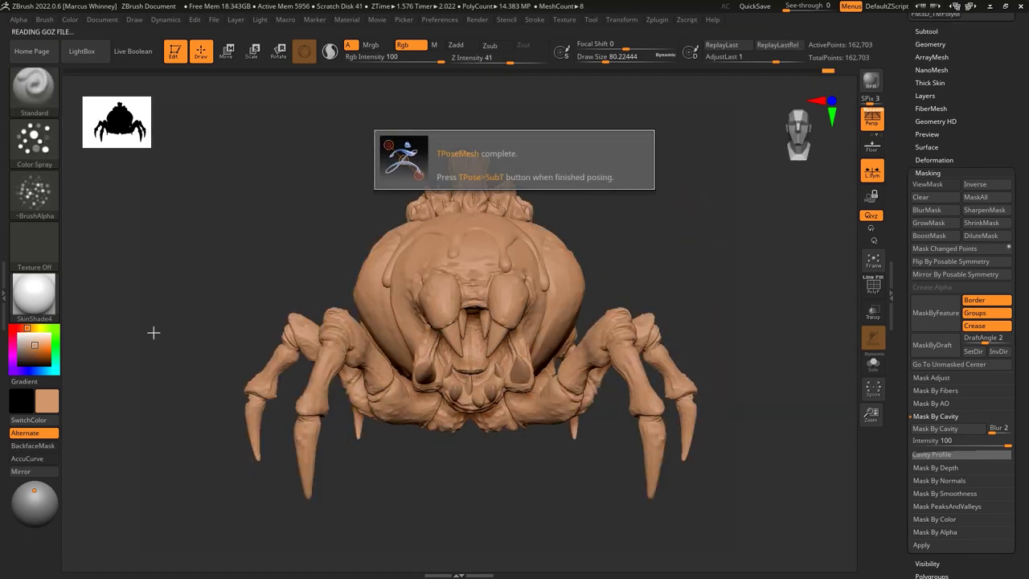
Step: Isolate and mask the lower-left leg with a lasso selection, then invert the mask
right_click_drag(684, 257, 673, 162)
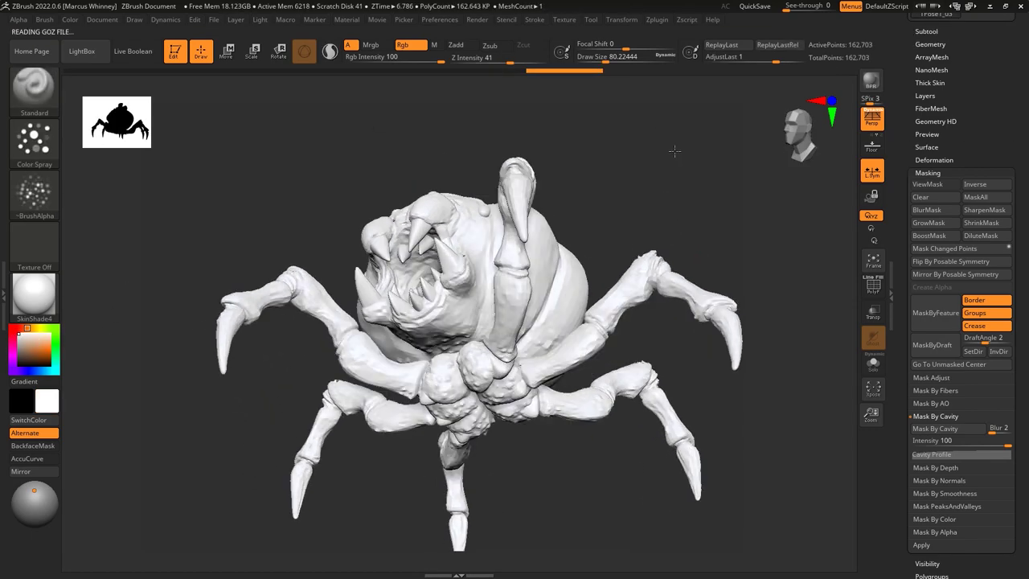
left_click(353, 394, "ctrl+shift")
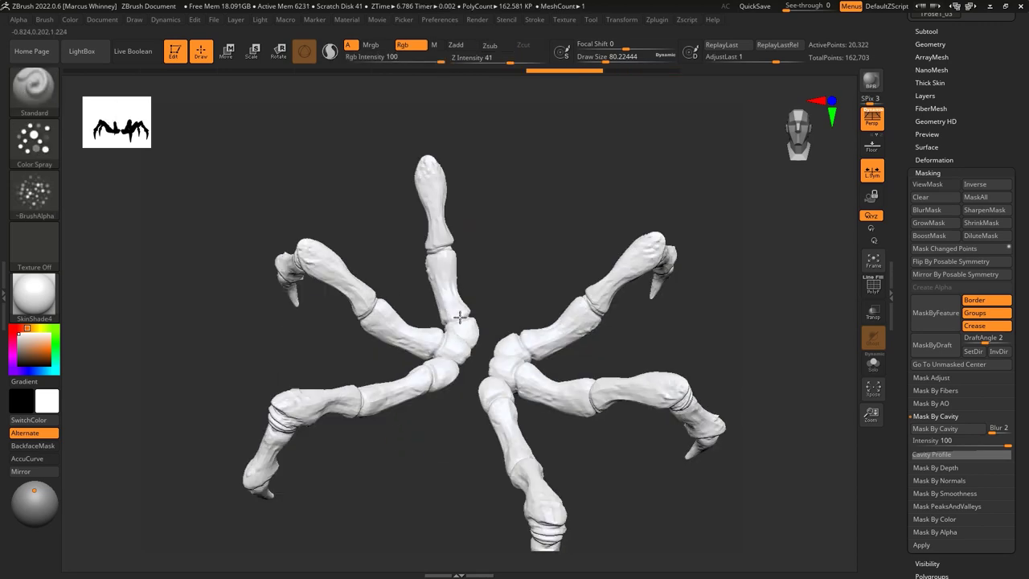
left_click(34, 141, "ctrl")
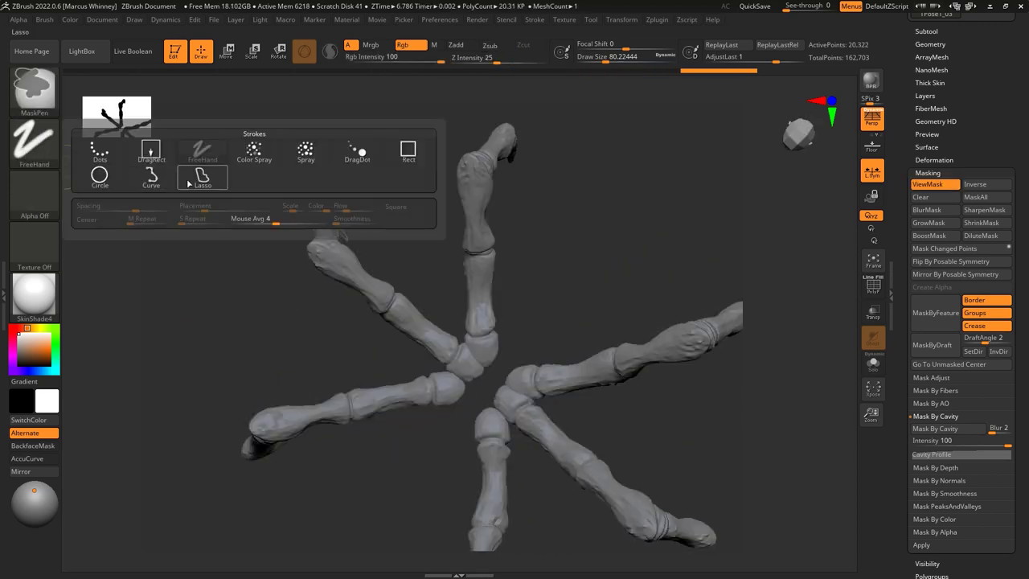
left_click(195, 157)
left_click_drag(64, 395, 438, 453, "ctrl")
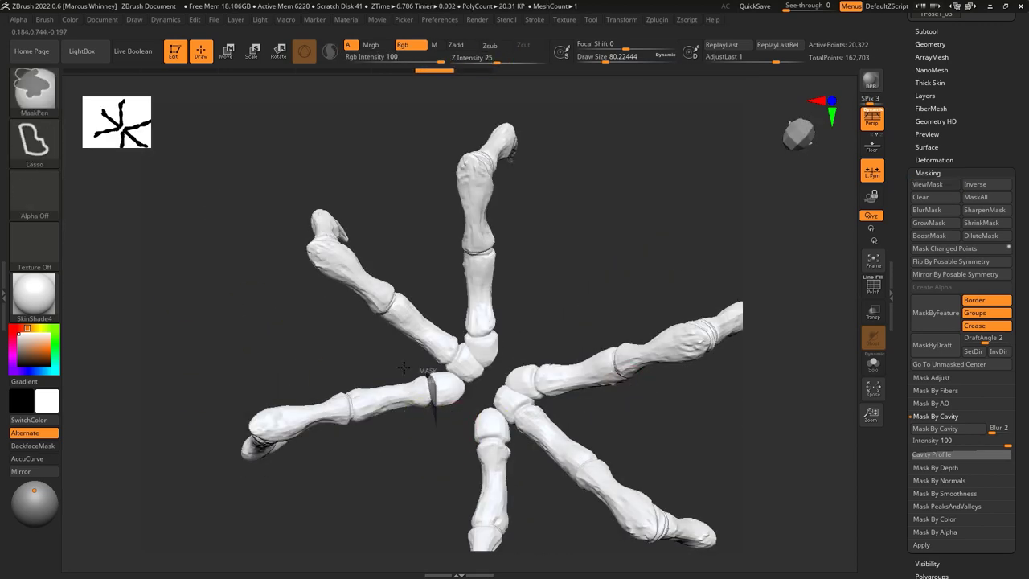
key("ctrl+h")
left_click(418, 471, "ctrl")
key("e")
mouse_move(434, 482)
left_mouse_down("shift")
mouse_move(467, 330)
mouse_move(424, 418)
mouse_move(369, 357)
mouse_move(408, 407)
mouse_move(467, 363)
left_mouse_up("shift")
Step: Cut the arching horns off the crown piece with KnifeLasso
left_click(697, 178, "ctrl+shift")
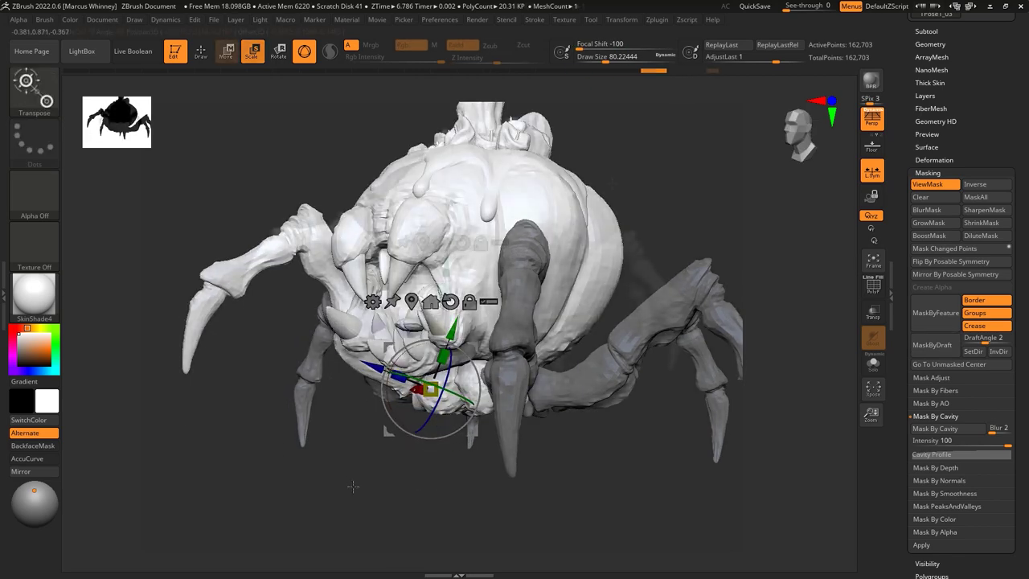
left_click_drag(698, 178, 699, 185, "ctrl")
key("w")
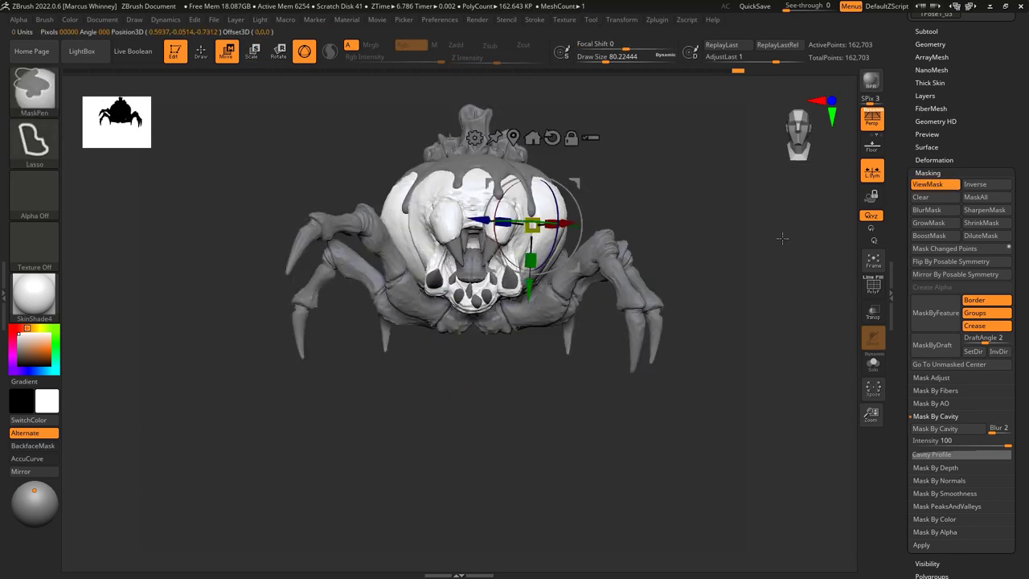
key("q")
left_click(482, 241, "ctrl+alt+shift")
left_click(505, 233, "ctrl+alt+shift")
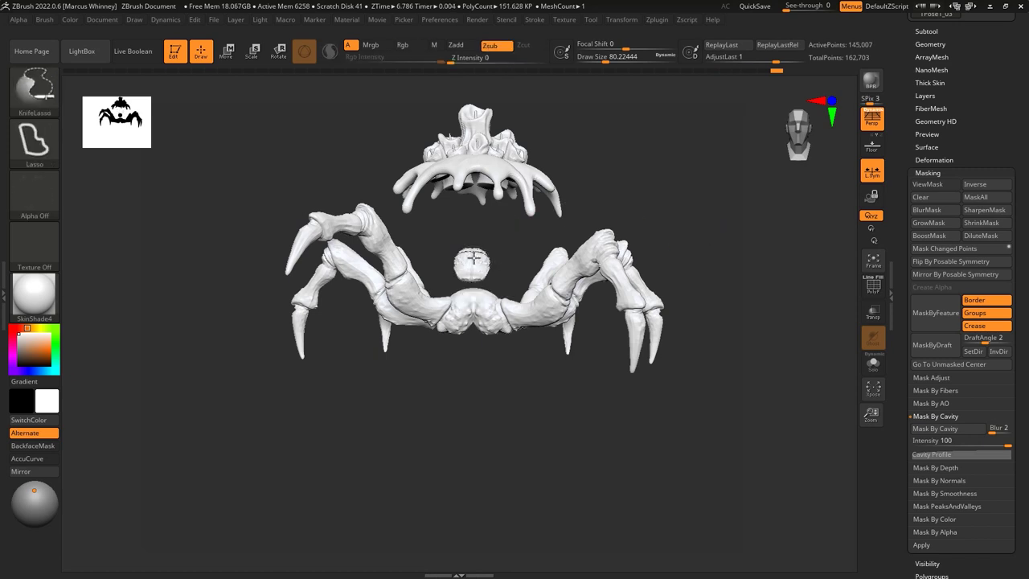
left_click_drag(401, 104, 573, 184, "ctrl+shift")
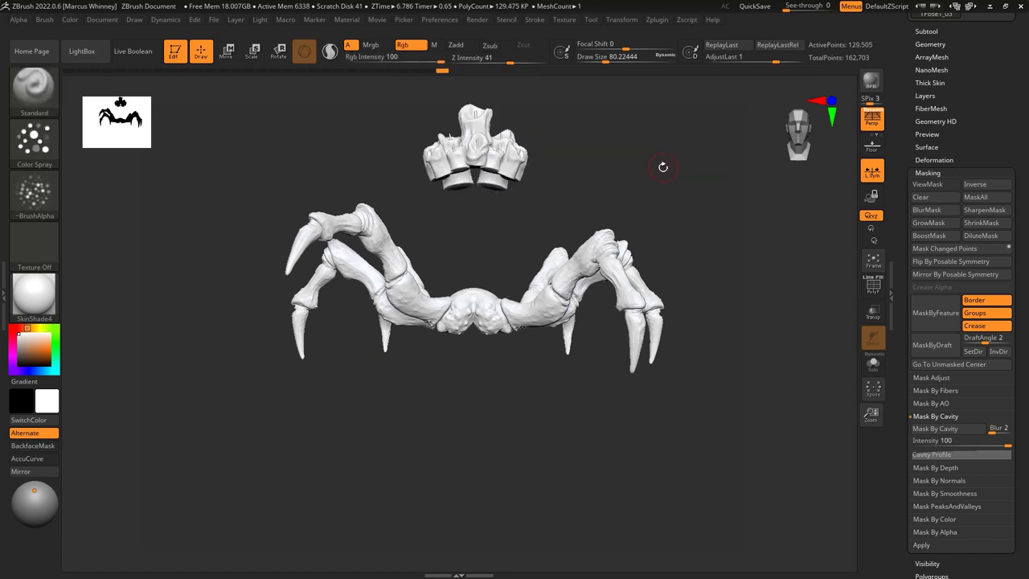
Step: Use SelectLasso to hide the crown piece and isolate the pumpkin body
key("b")
key("Escape")
key("b")
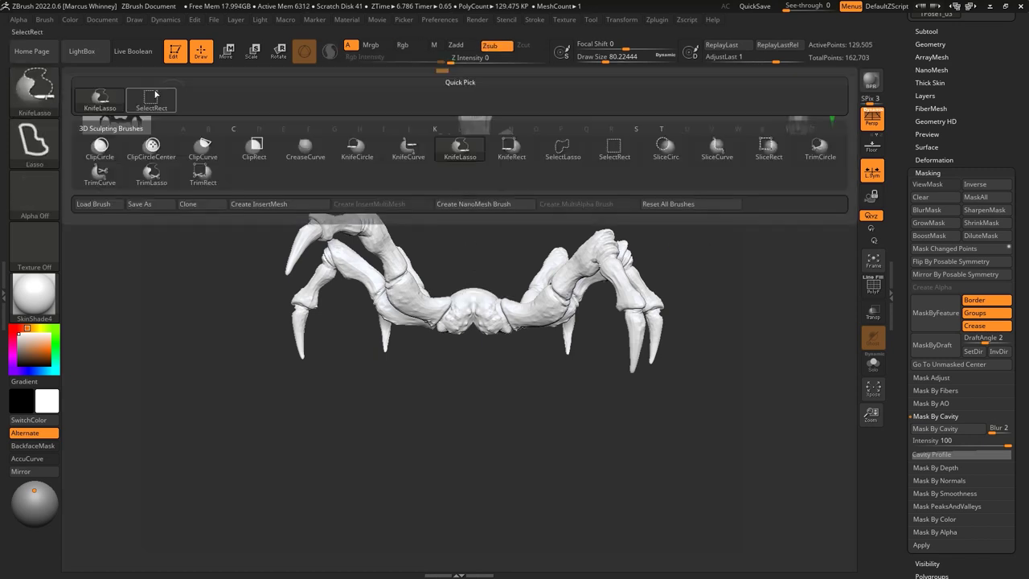
left_click(238, 138)
left_click(254, 149)
left_click_drag(391, 115, 423, 201, "ctrl+shift")
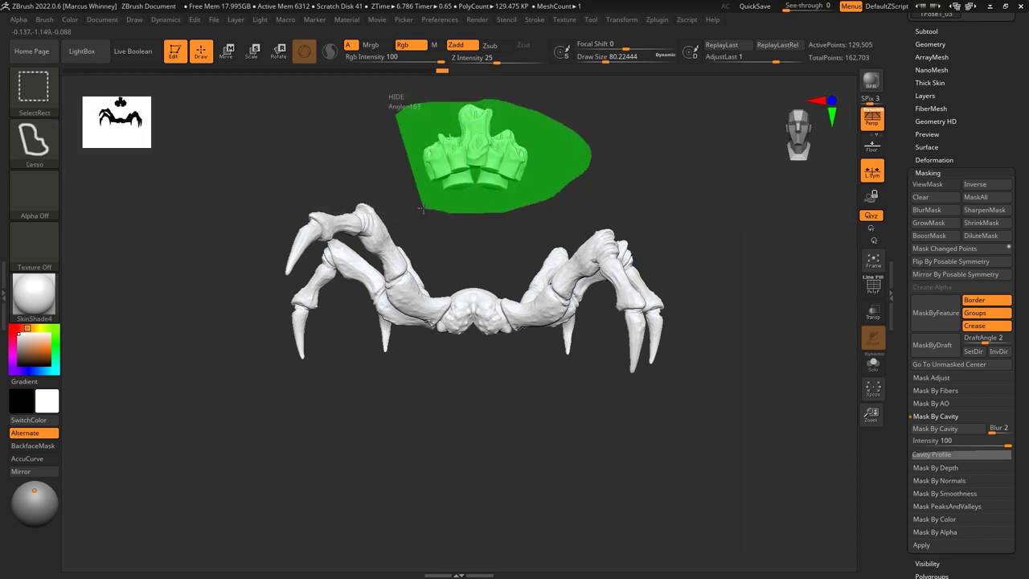
mouse_move(421, 201)
left_mouse_down("ctrl+shift")
mouse_move(638, 193)
mouse_move(650, 218)
left_mouse_up("ctrl+shift")
Step: Mask the legs and scale the pumpkin body larger with Transpose Scale
key("ctrl+a")
left_click(647, 180, "ctrl+shift")
left_click(647, 180, "ctrl")
key("e")
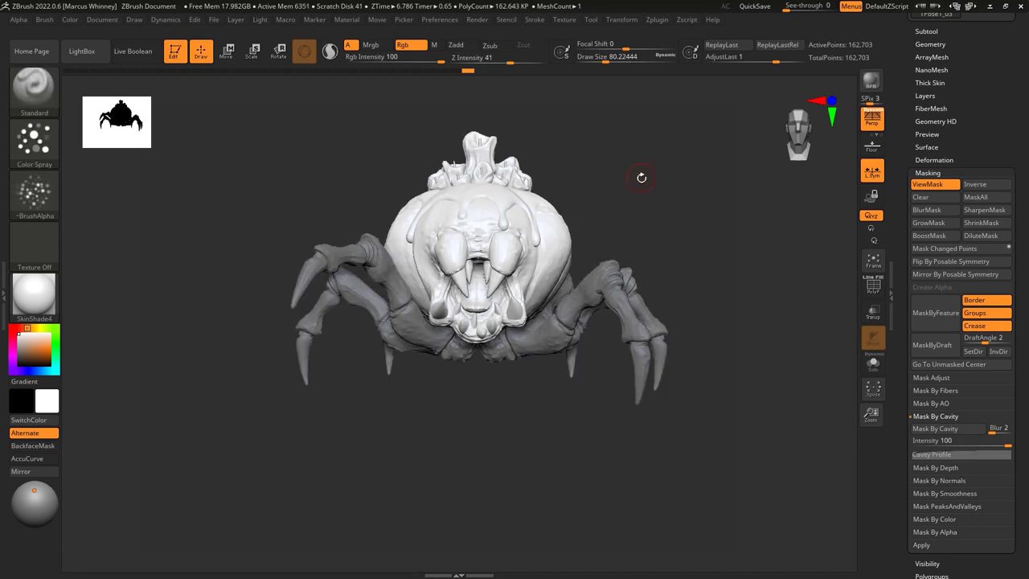
mouse_move(671, 253)
left_mouse_down()
mouse_move(671, 345)
mouse_move(643, 251)
left_mouse_up()
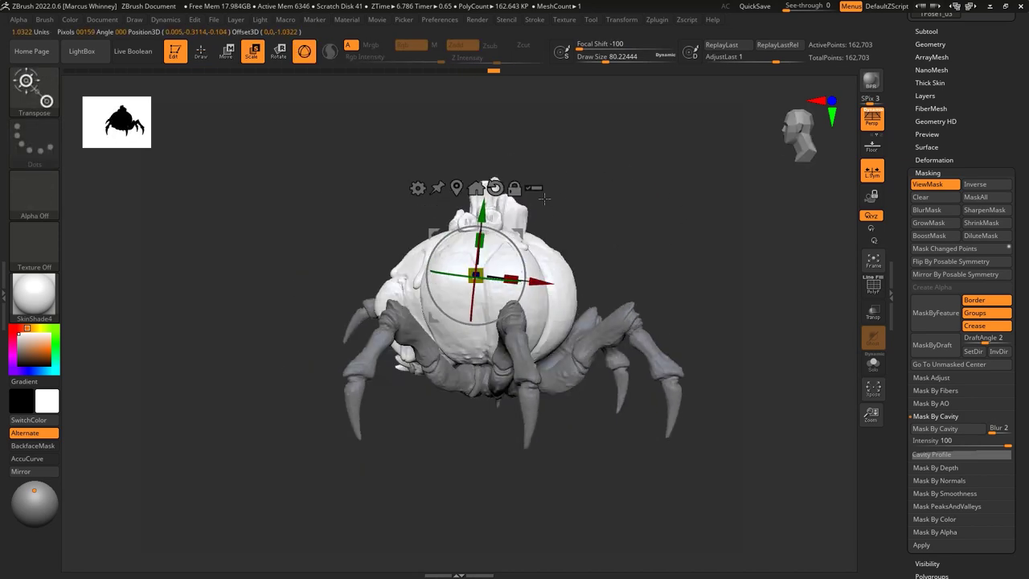
left_click_drag(482, 343, 538, 290)
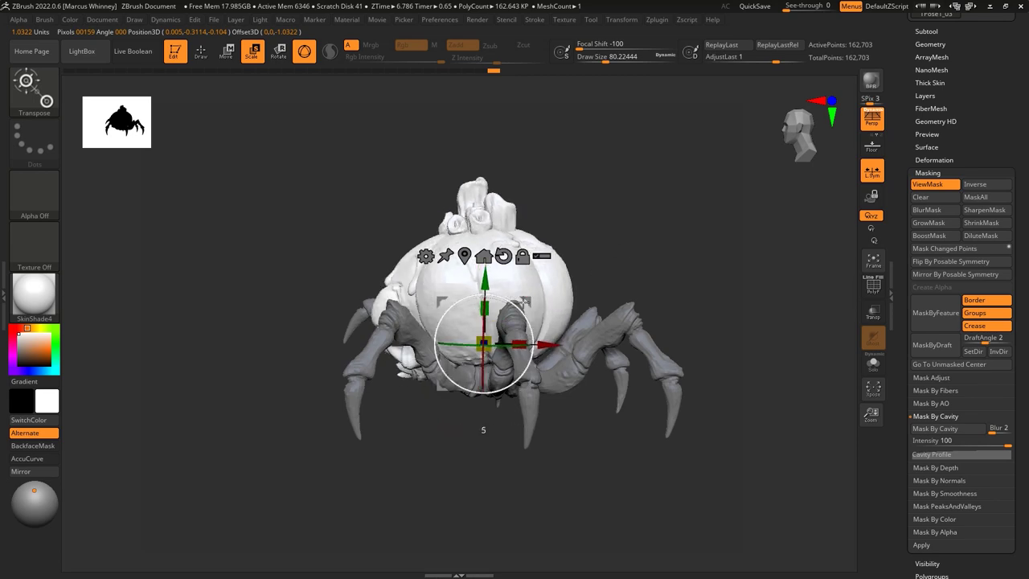
left_click_drag(664, 204, 525, 305, "shift")
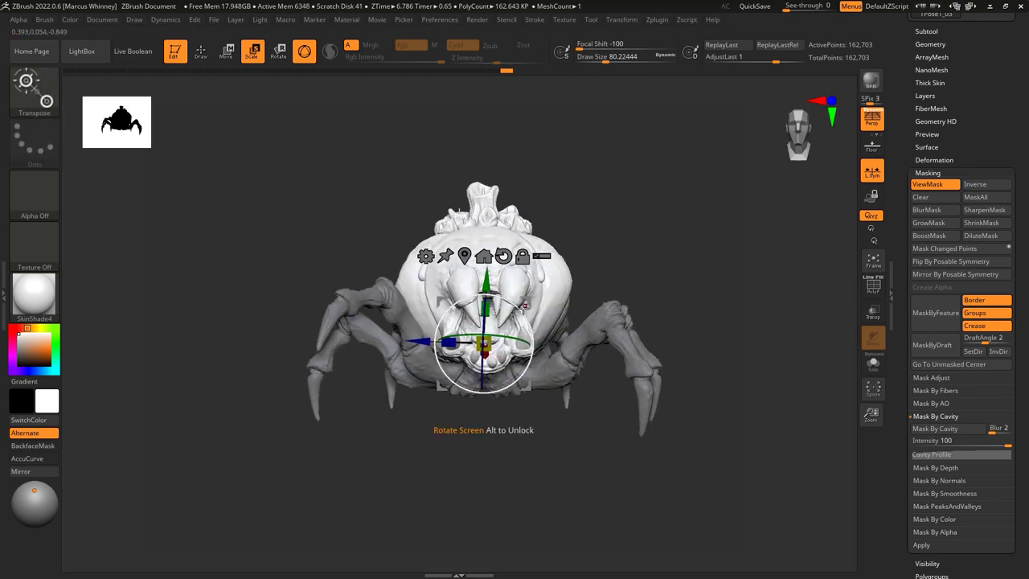
key("q")
left_click_drag(658, 266, 686, 206)
left_click(656, 19)
Step: Export the pose back to the model and orbit around the textured creature
left_click(707, 96)
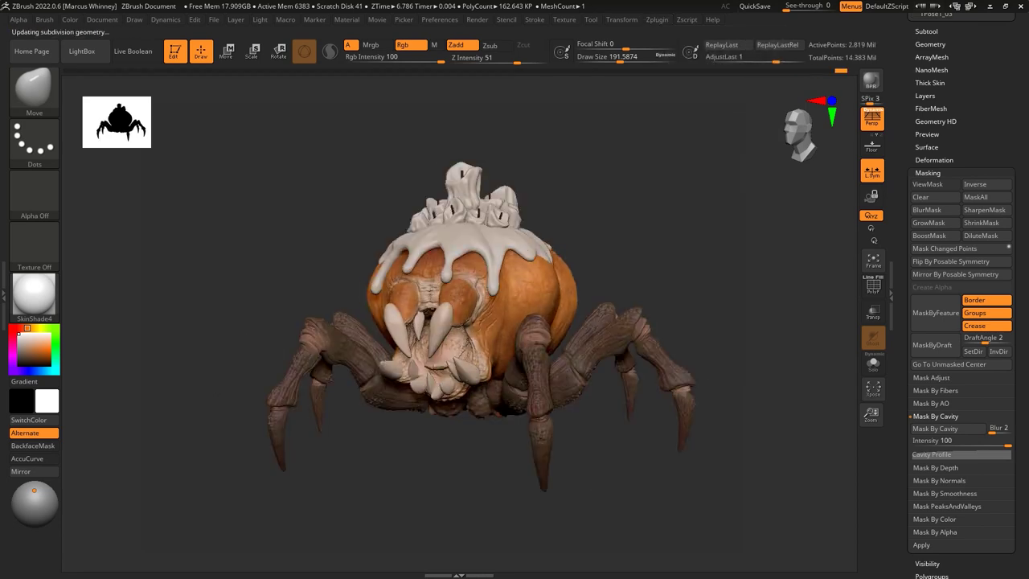
left_click_drag(729, 225, 680, 235)
left_click_drag(748, 221, 679, 211)
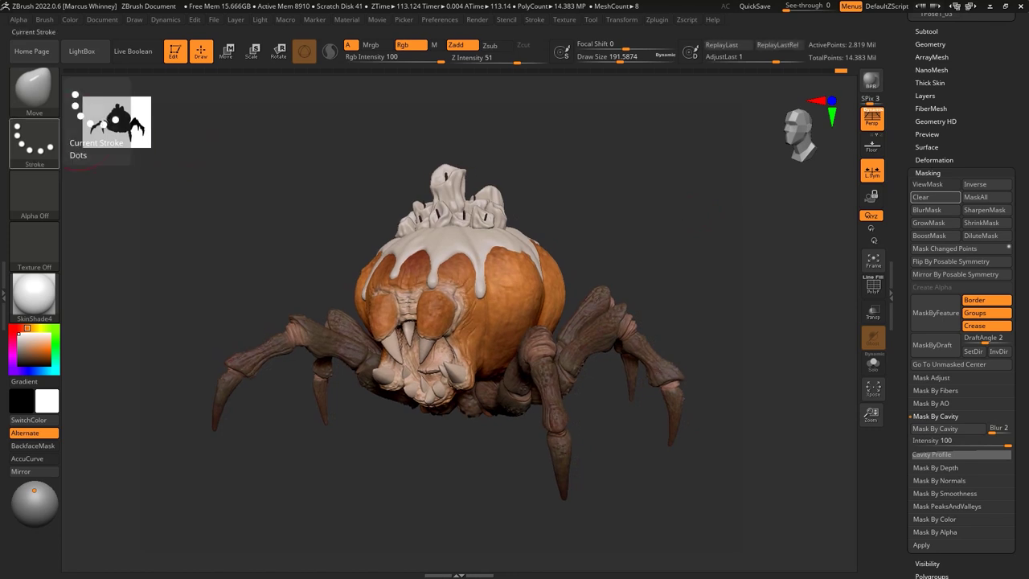
mouse_move(726, 280)
left_mouse_down()
mouse_move(675, 257)
mouse_move(681, 249)
left_mouse_up()
left_click(135, 19)
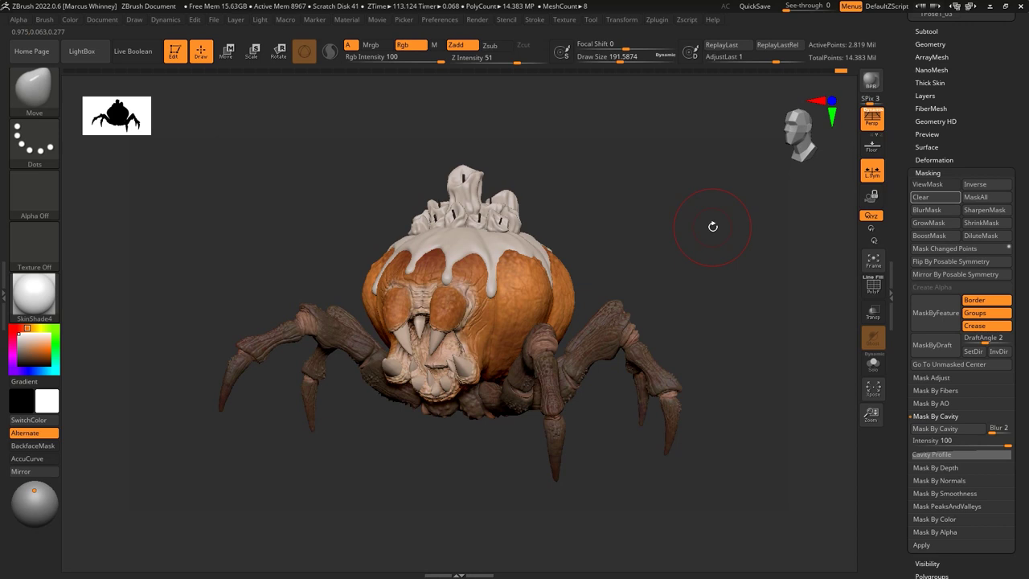
Step: Dock Render Properties, adjust the light direction, and run a BPR render with shadows
left_click(4, 217)
left_click(611, 19)
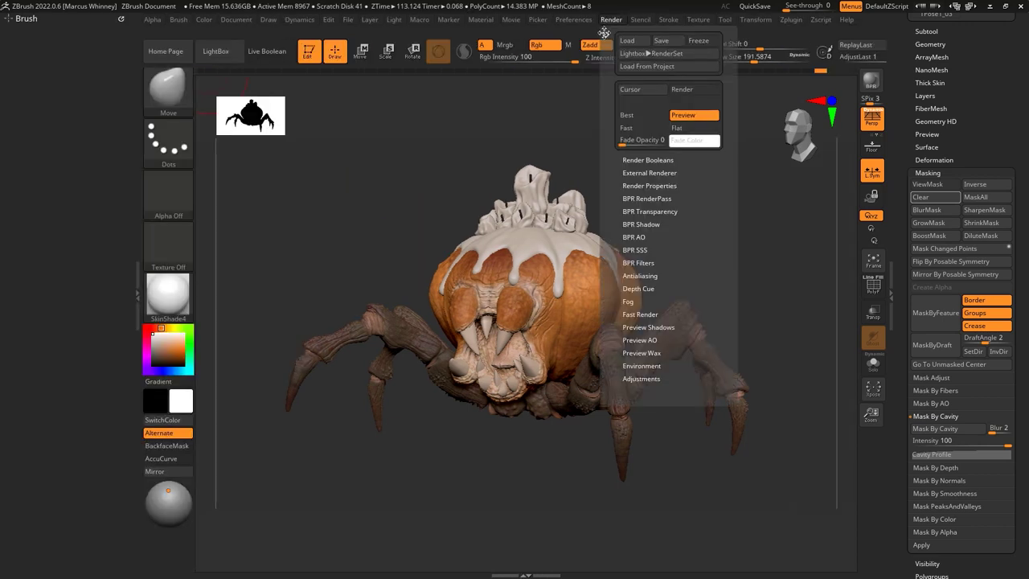
left_click_drag(604, 29, 44, 205)
left_click(47, 181)
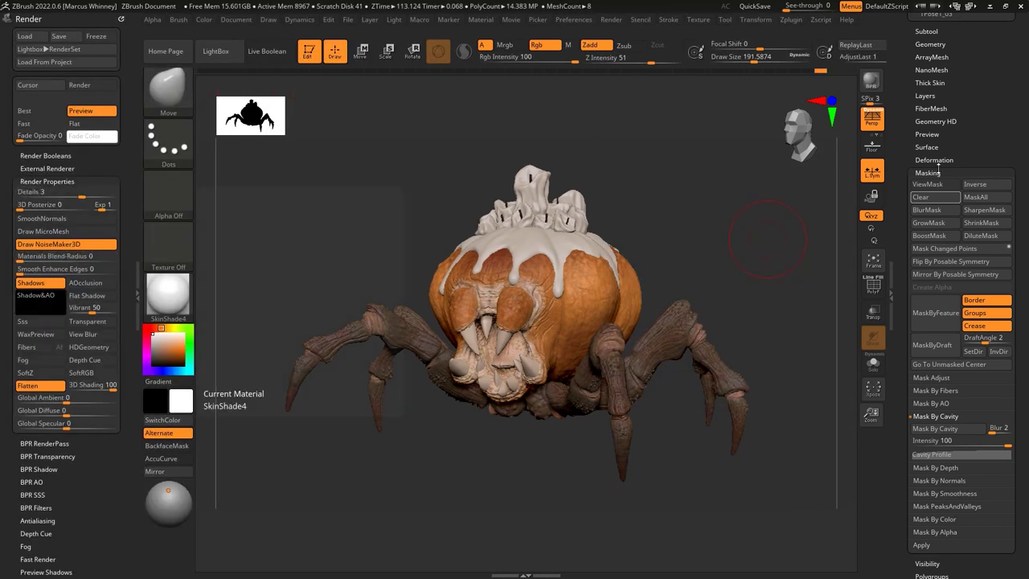
left_click_drag(169, 487, 169, 483)
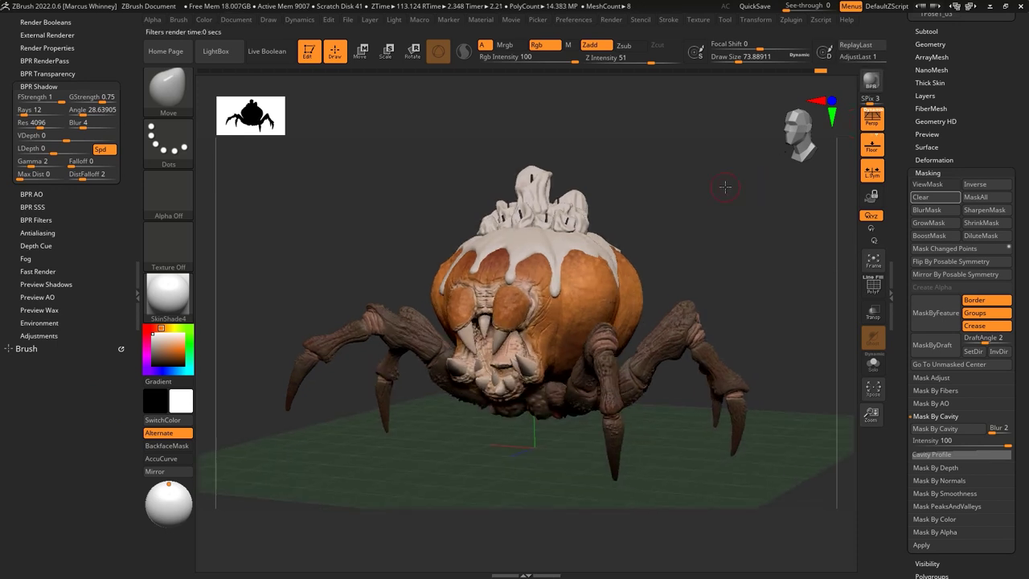
key("shift+r")
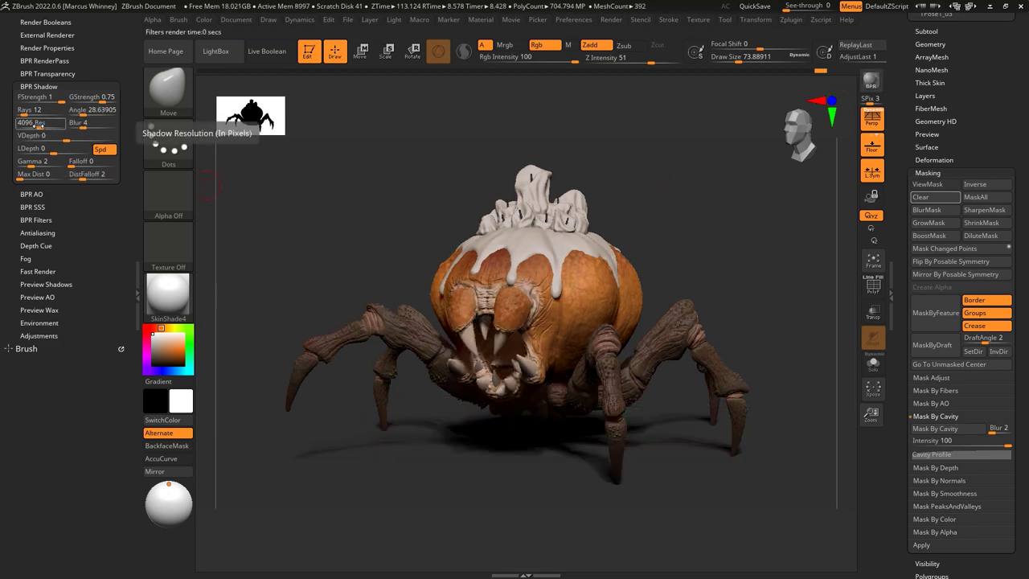
Step: Return to the real-time preview, turn off Floor, and apply the al_normal_map material
left_click(44, 87)
mouse_move(53, 128)
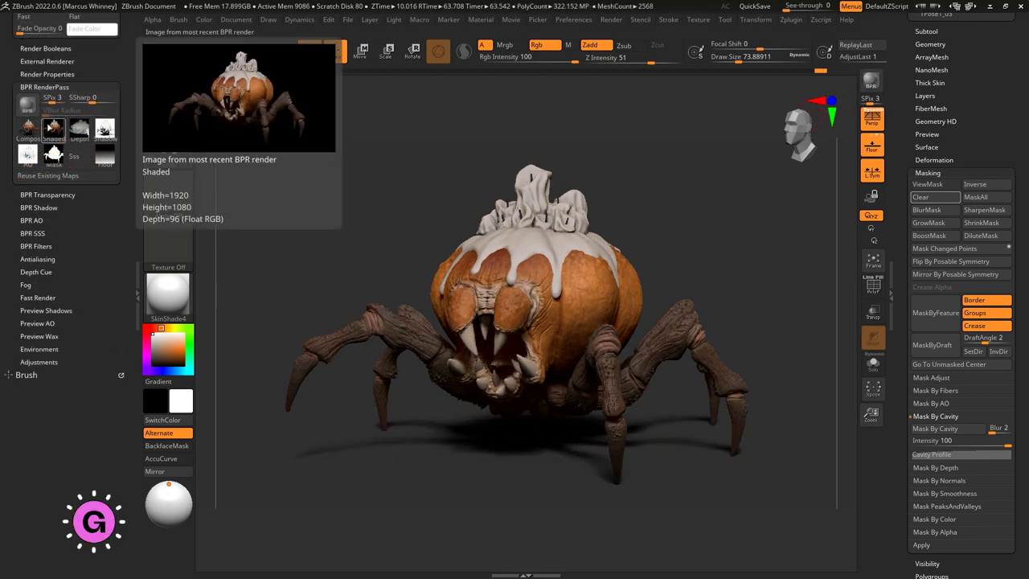
left_click(221, 135)
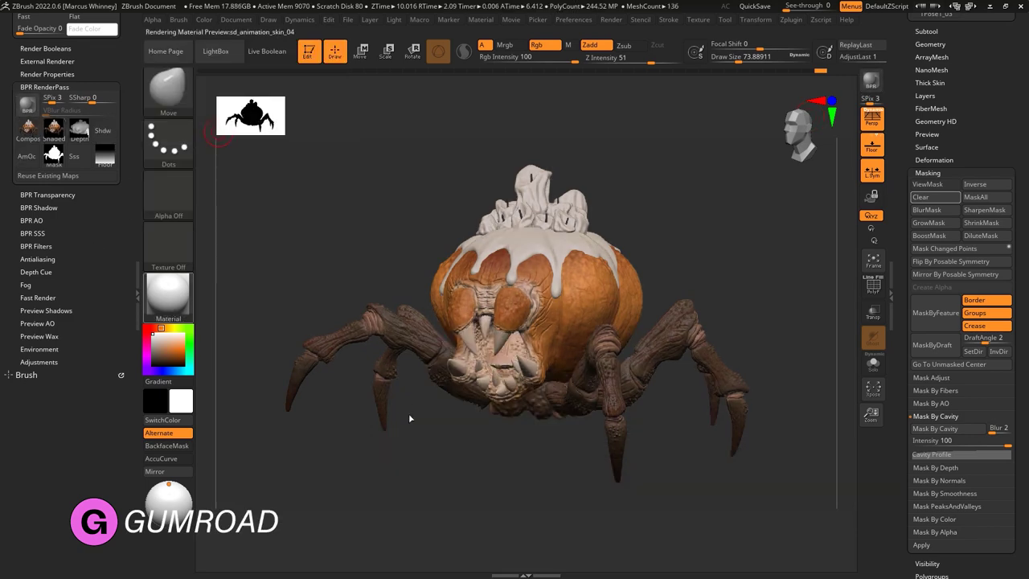
key("m")
left_click(265, 450)
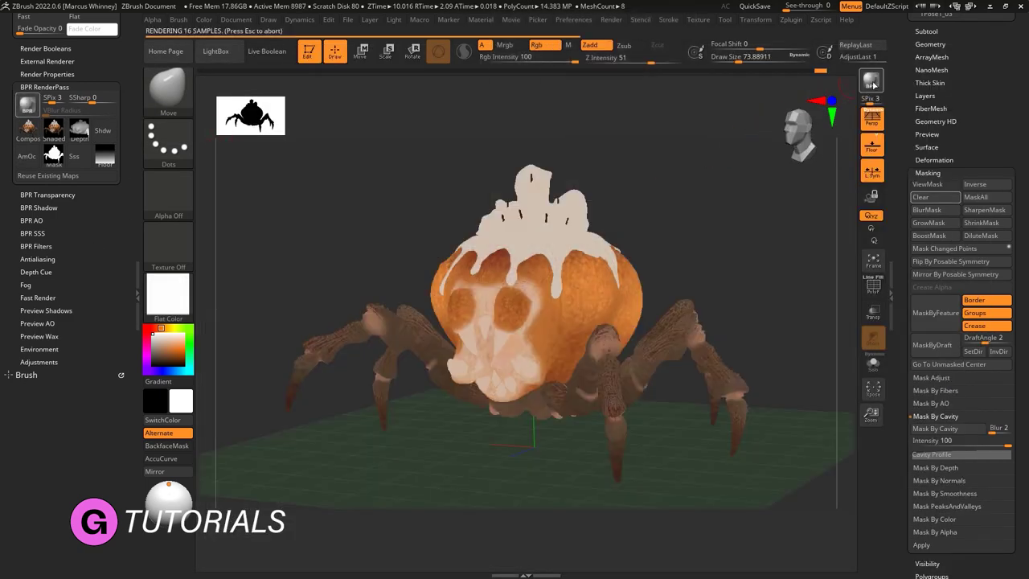
left_click(880, 159)
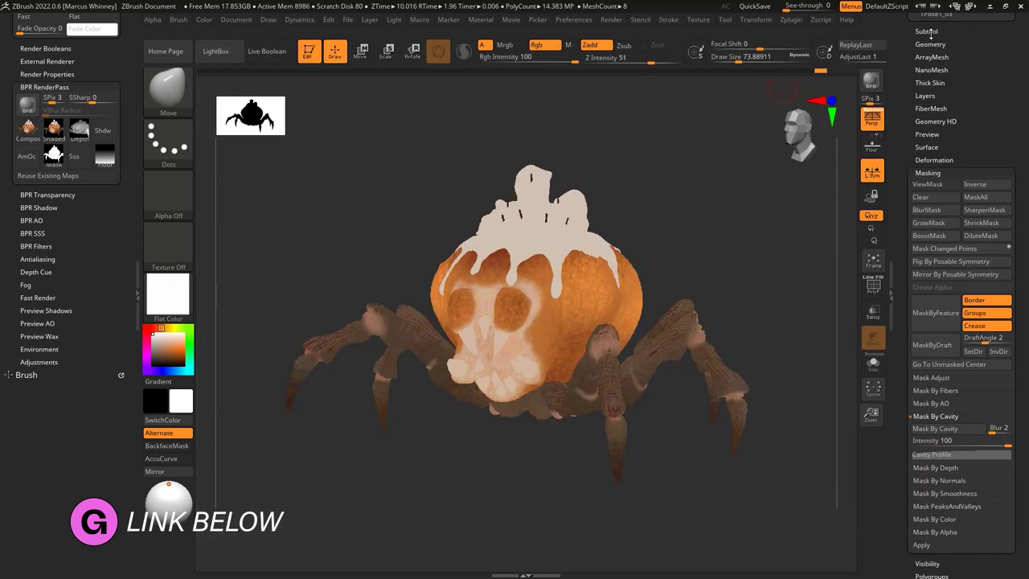
left_click(926, 31)
left_click(168, 294)
left_click(610, 136)
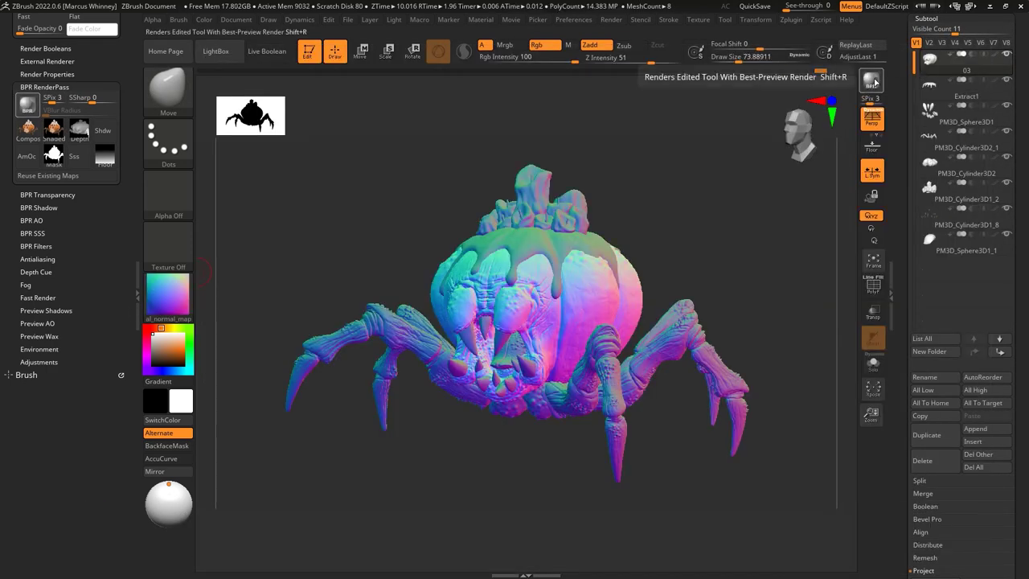
Step: Test MatCap Skin04 with a BPR render and MatCap Pearl Cavity, then settle on Blinn
left_click(168, 293)
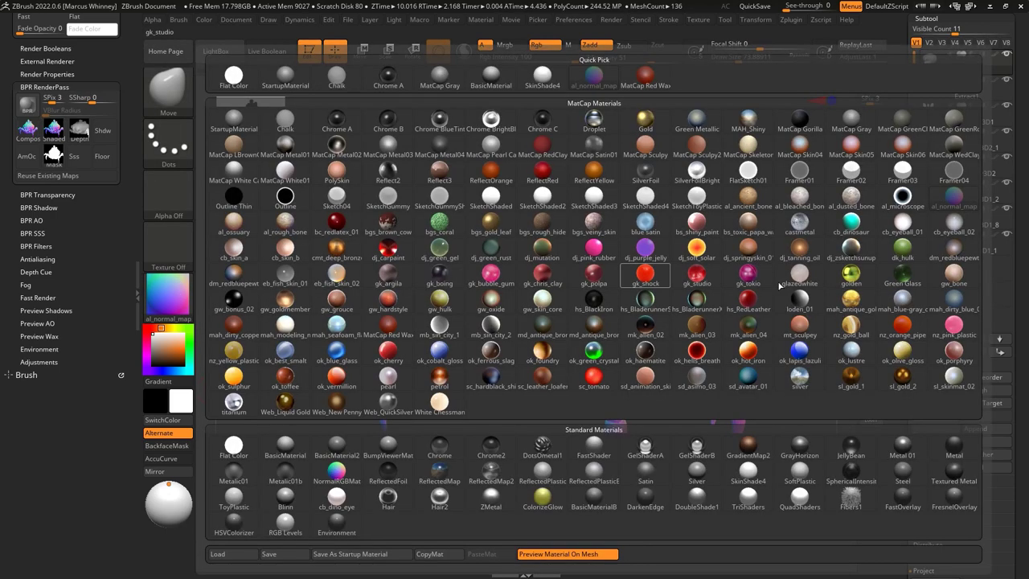
left_click(804, 148)
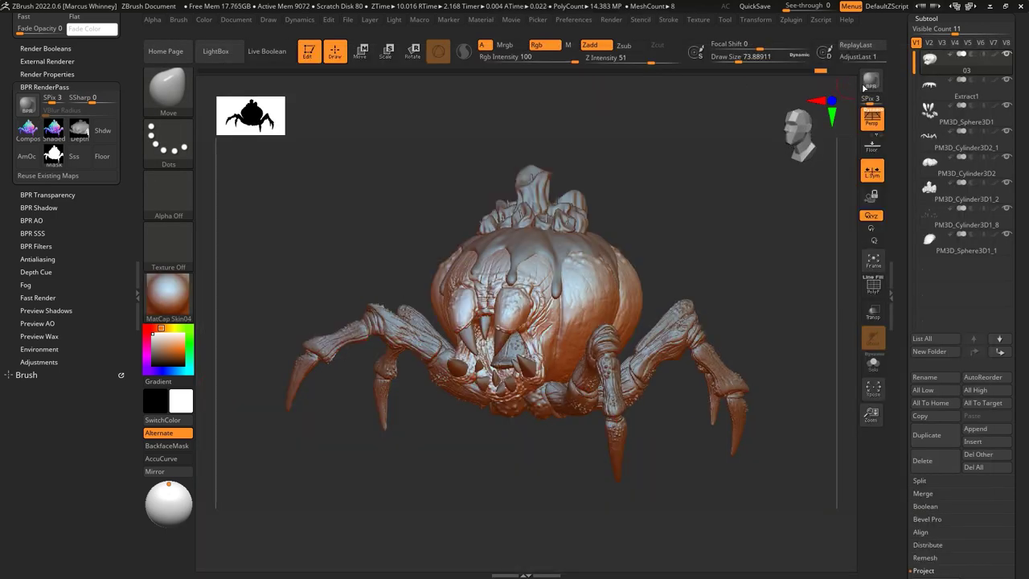
left_click(866, 85)
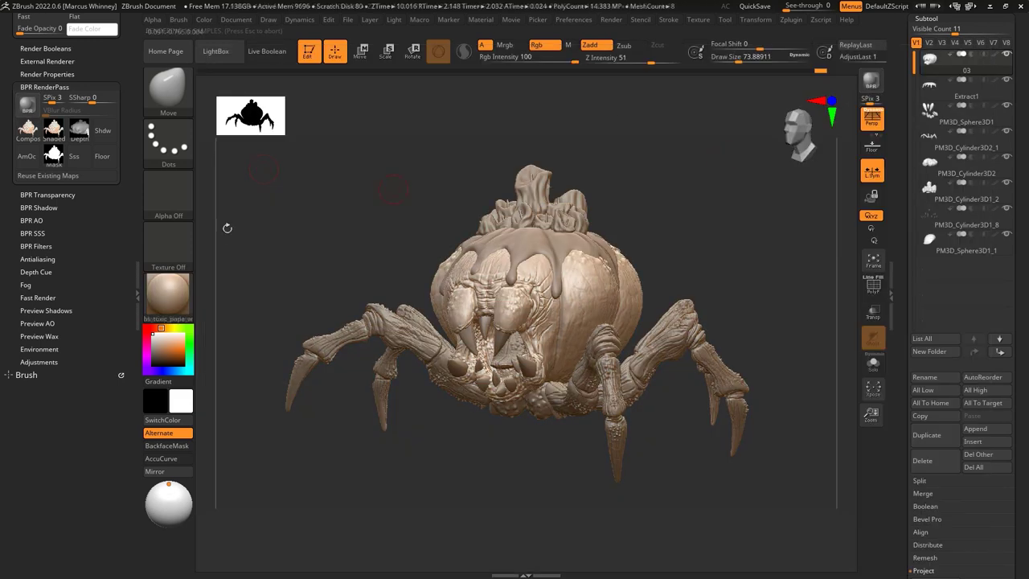
left_click(170, 299)
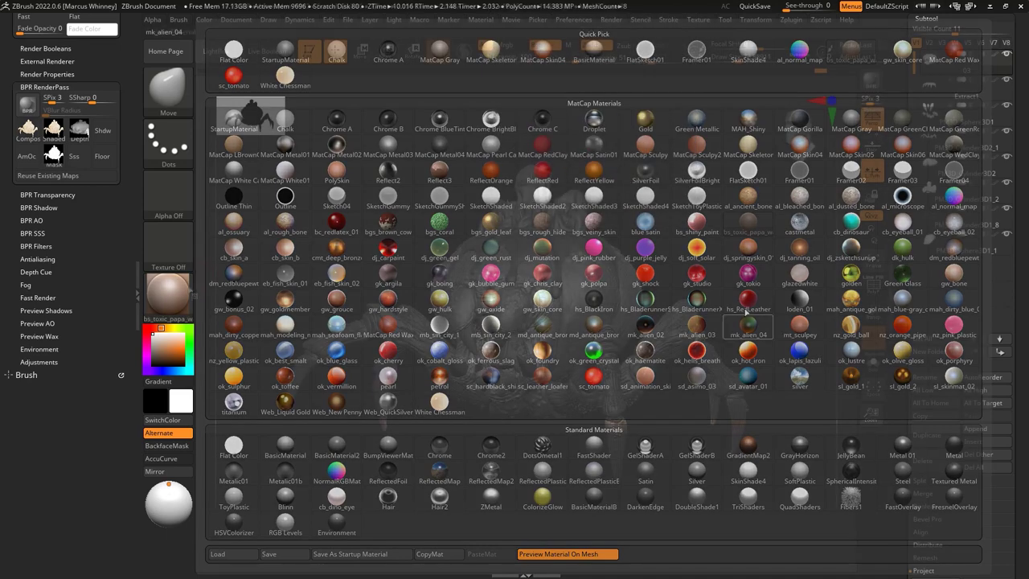
left_click(491, 148)
left_click(167, 296)
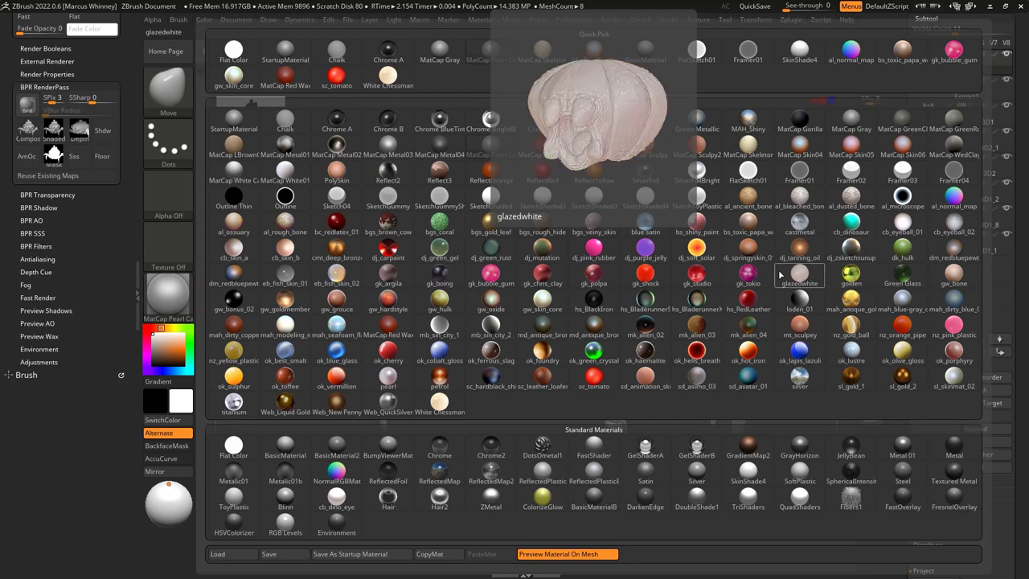
left_click(285, 498)
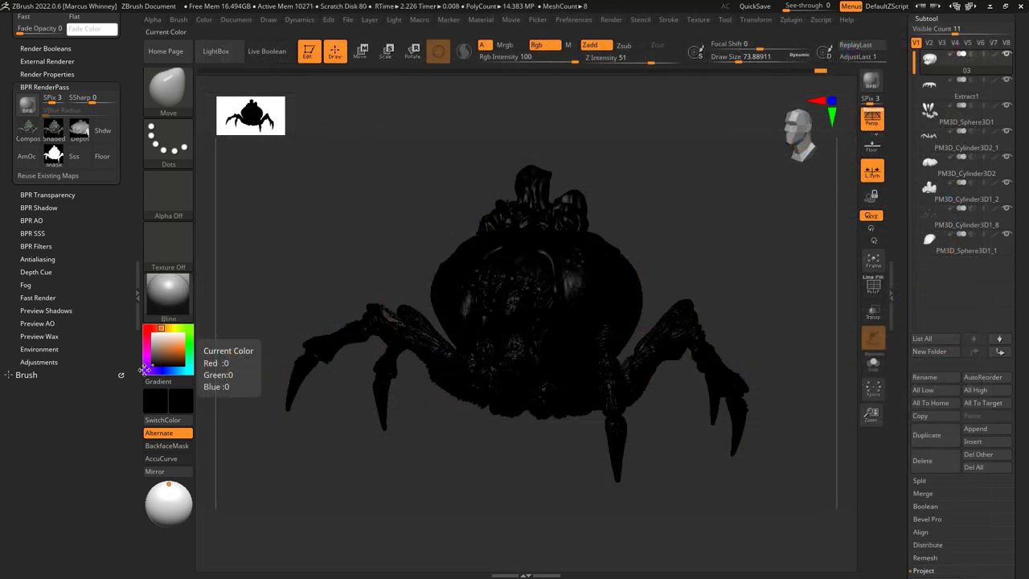
Step: Raise the light intensity to 0.8483, move the light above the creature, and run a BPR render
scroll(104, 152, "up", 5)
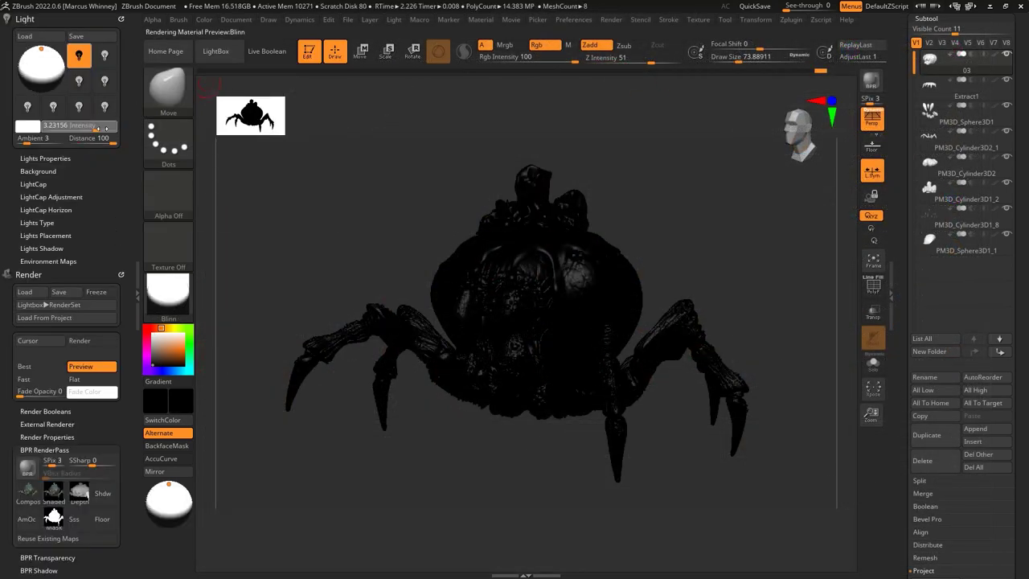
left_click_drag(80, 126, 104, 127)
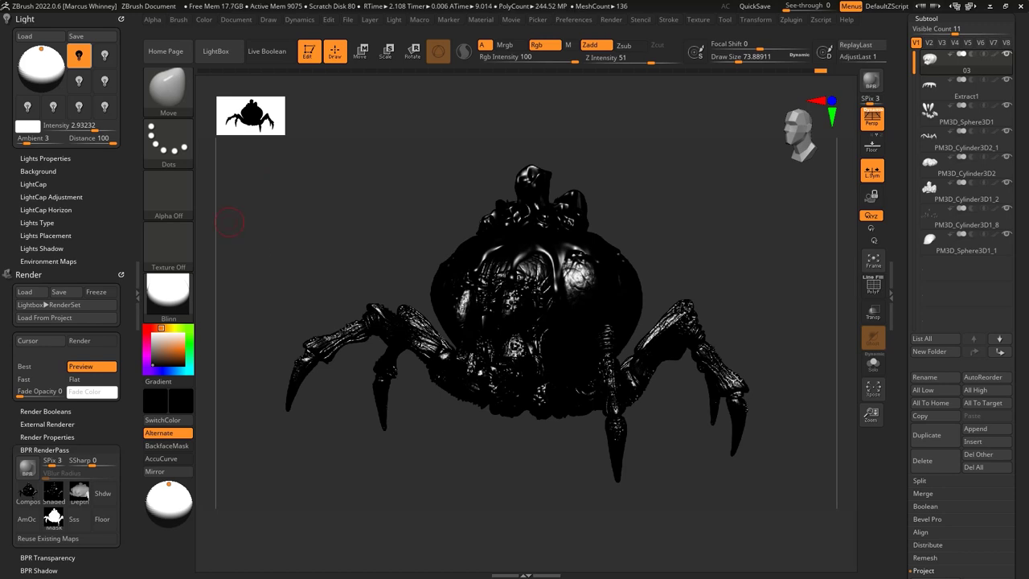
left_click_drag(171, 495, 164, 497)
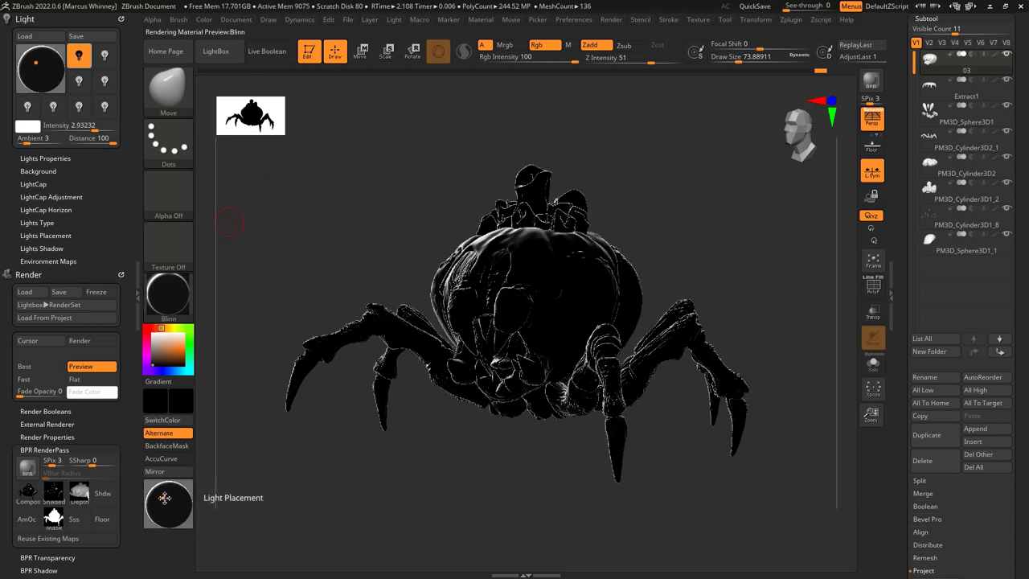
left_click_drag(167, 492, 171, 482)
left_click_drag(82, 127, 107, 128)
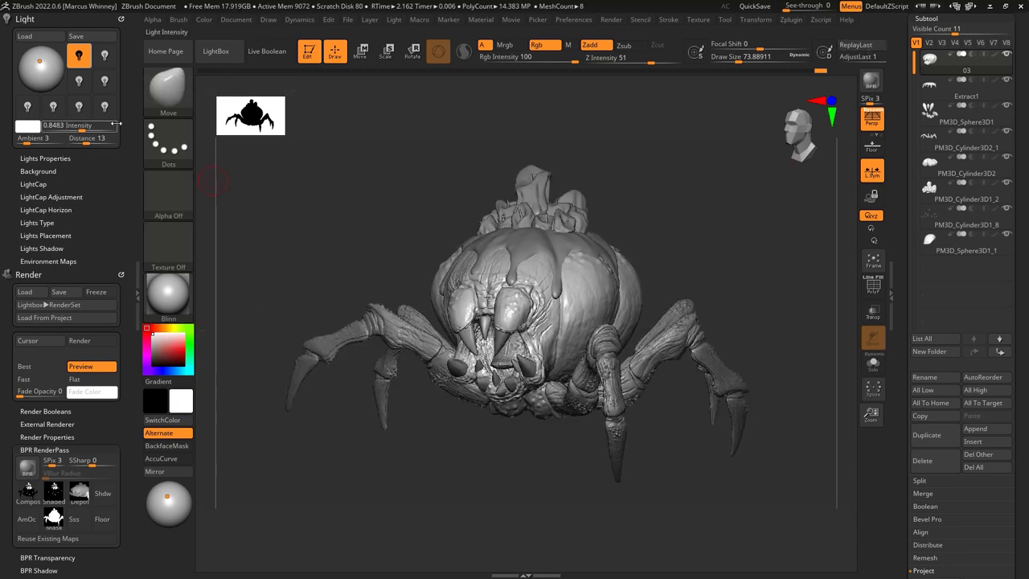
left_click(871, 82)
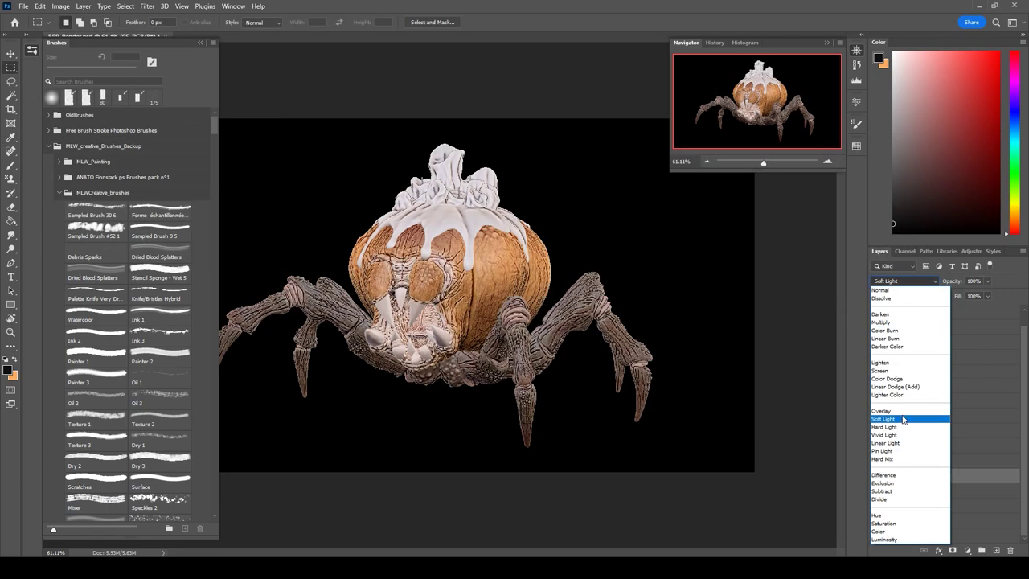
Step: Set the first render pass layer to Soft Light blending
left_click(884, 321)
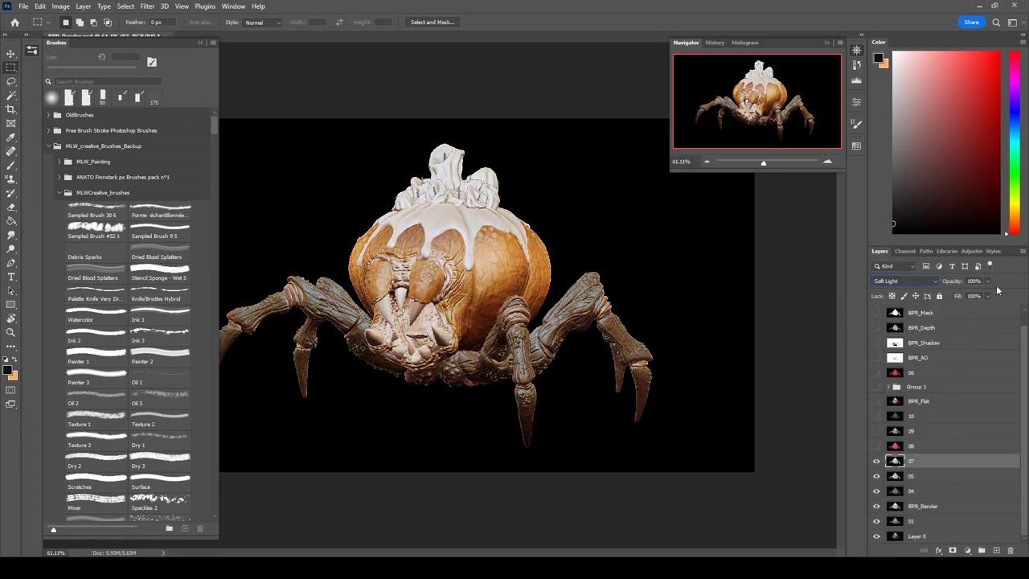
left_click(904, 280)
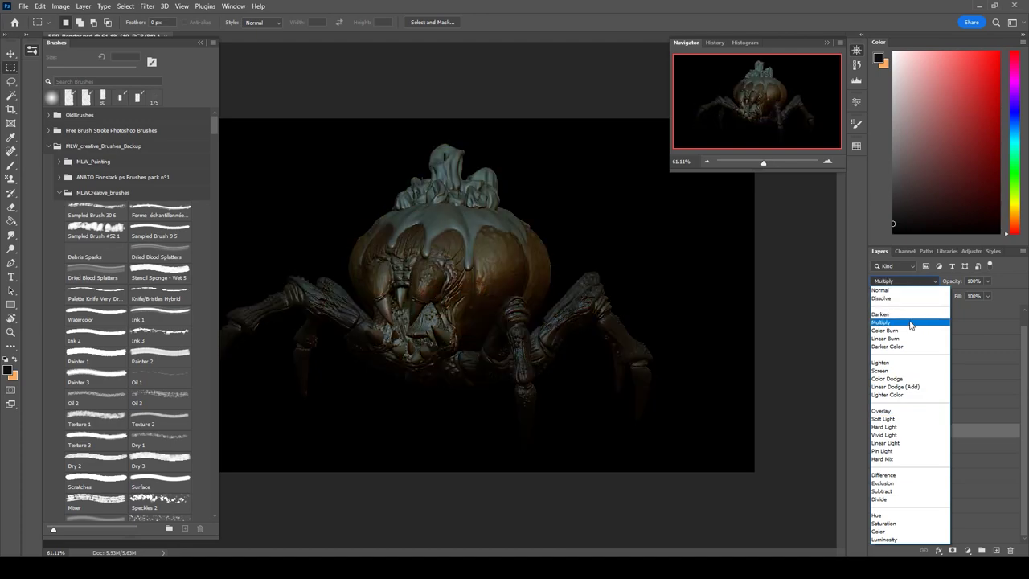
left_click(916, 418)
Step: Set layer 02 to Screen blending at 76% opacity
left_click(919, 460)
left_click(918, 445)
left_click(904, 281)
left_click(916, 383)
left_click_drag(960, 310, 976, 310)
Step: Set layer 03 to Lighten and layer 06 to Linear Dodge (Add)
left_click(918, 430)
left_click(904, 280)
left_click(888, 354)
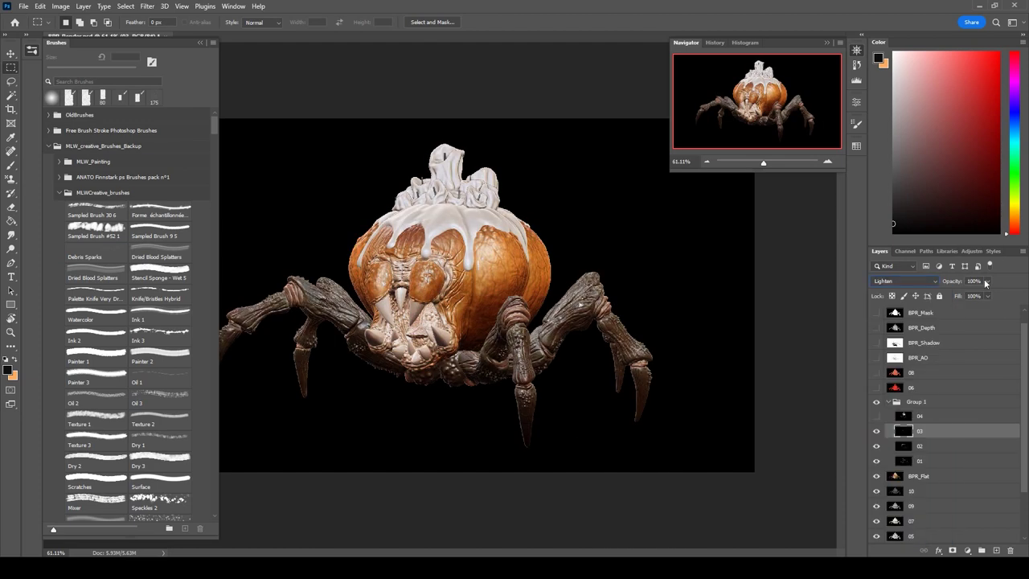
left_click(910, 387)
left_click(904, 281)
left_click(900, 400)
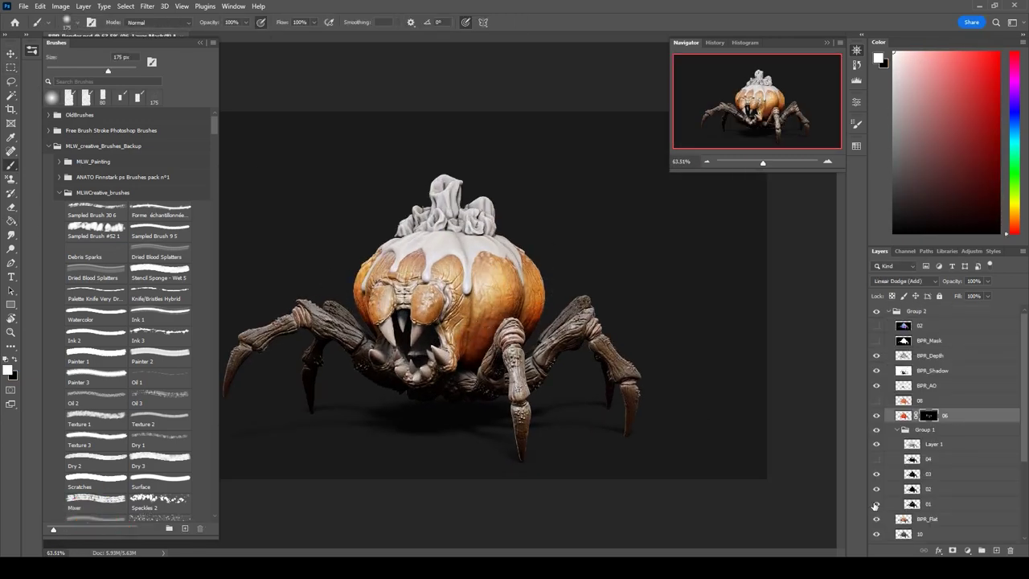
Step: Shift layer 04's colours to orange-brown with Hue/Saturation, then apply a Color Balance adjustment
left_click(926, 490)
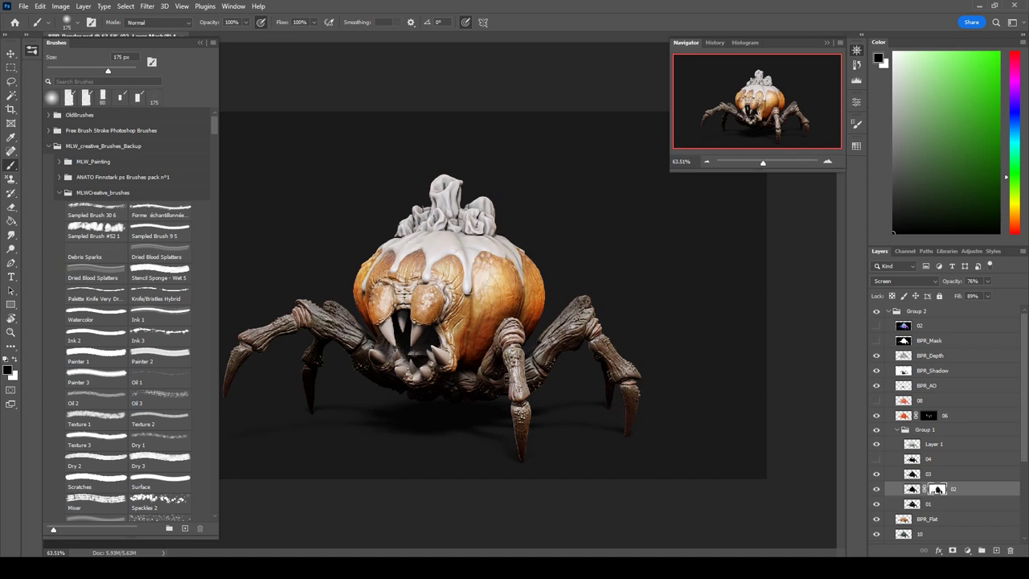
scroll(940, 450, "down", 5)
left_click(924, 476)
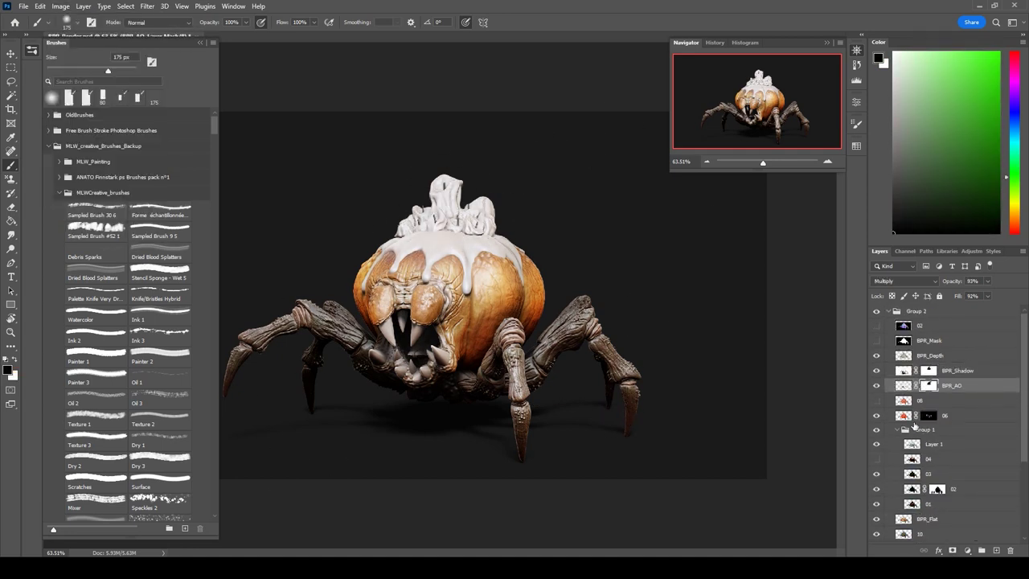
left_click(60, 6)
left_click(195, 90)
left_click(925, 126)
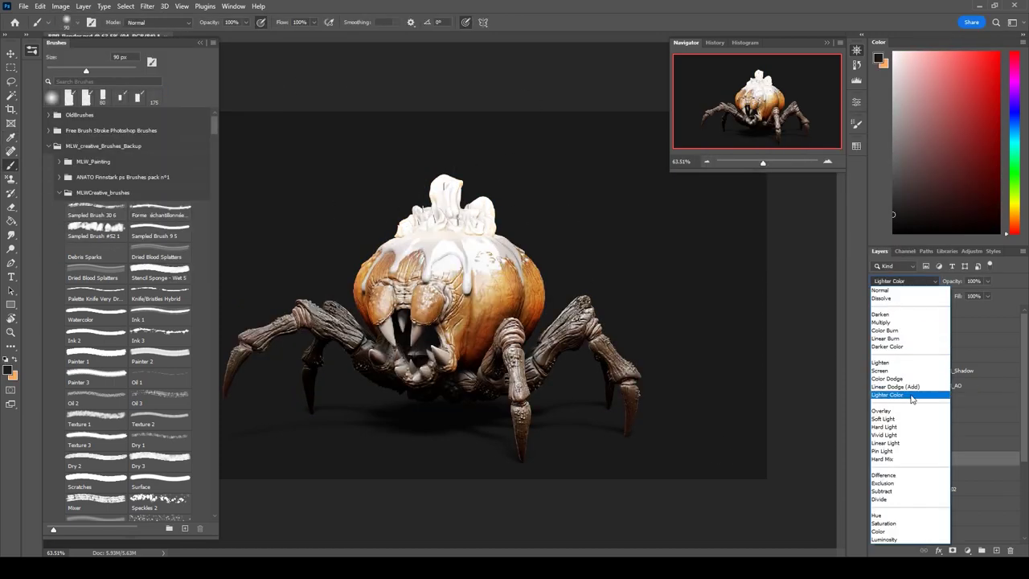
key("ctrl+b")
key("Return")
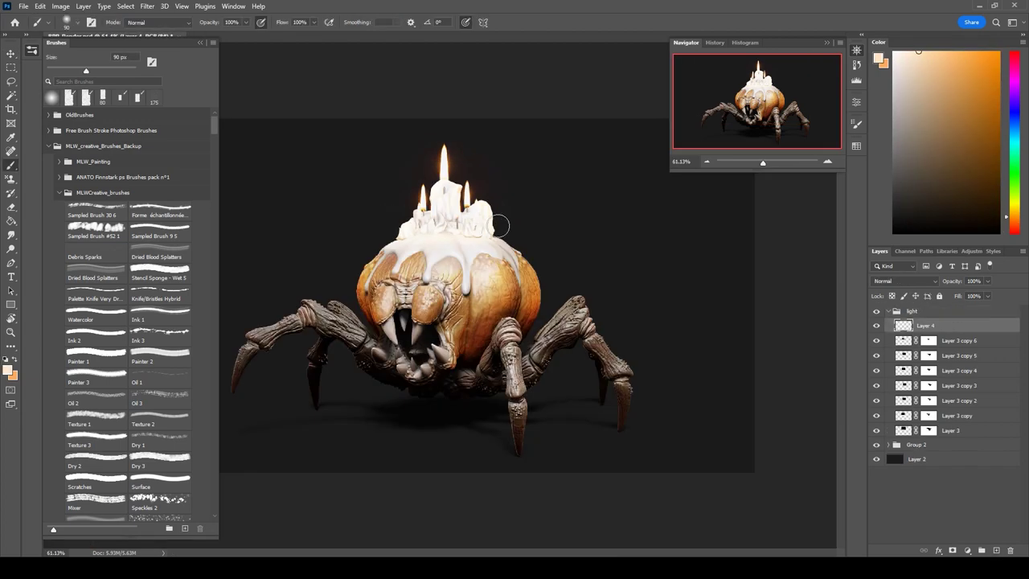
Step: Set the candle glow layer to Soft Light with a 250 px brush
left_click(904, 280)
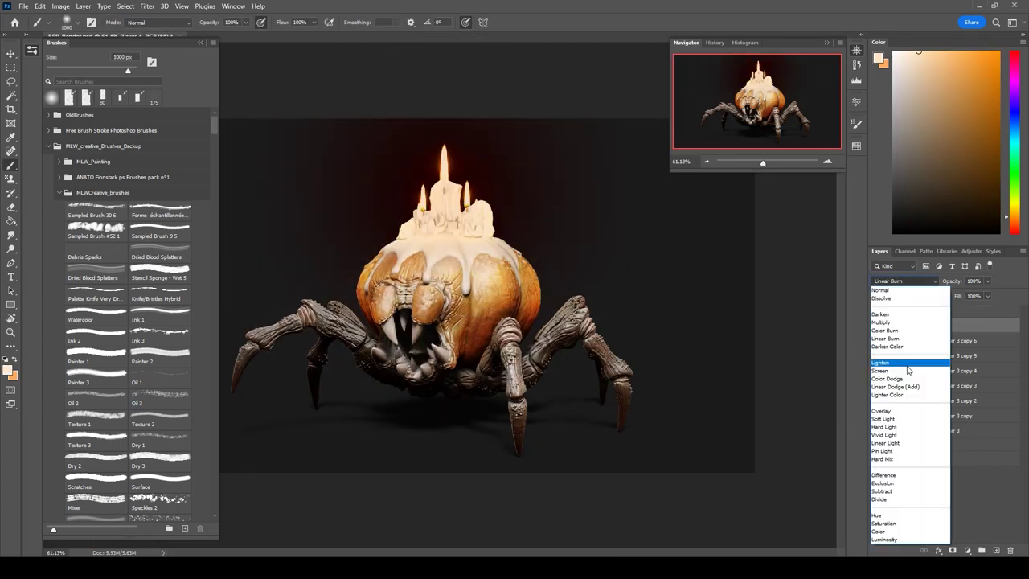
left_click(808, 443)
key("bracketleft")
key("bracketleft")
key("bracketleft")
left_click(904, 281)
left_click(882, 418)
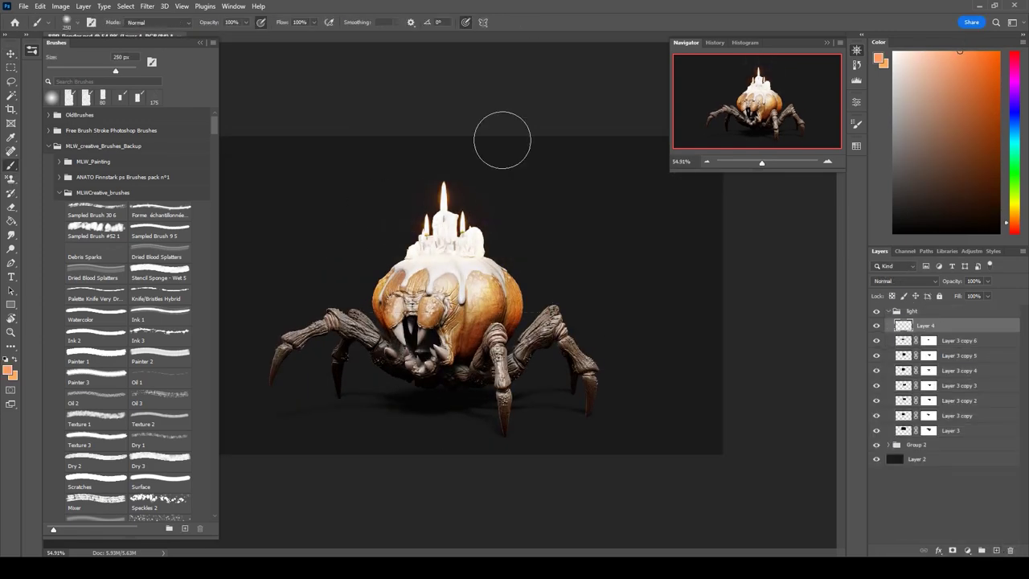
Step: Set Layer 4 to Overlay, fill it with orange, and hide it behind a black mask
left_click(904, 281)
left_click(883, 415)
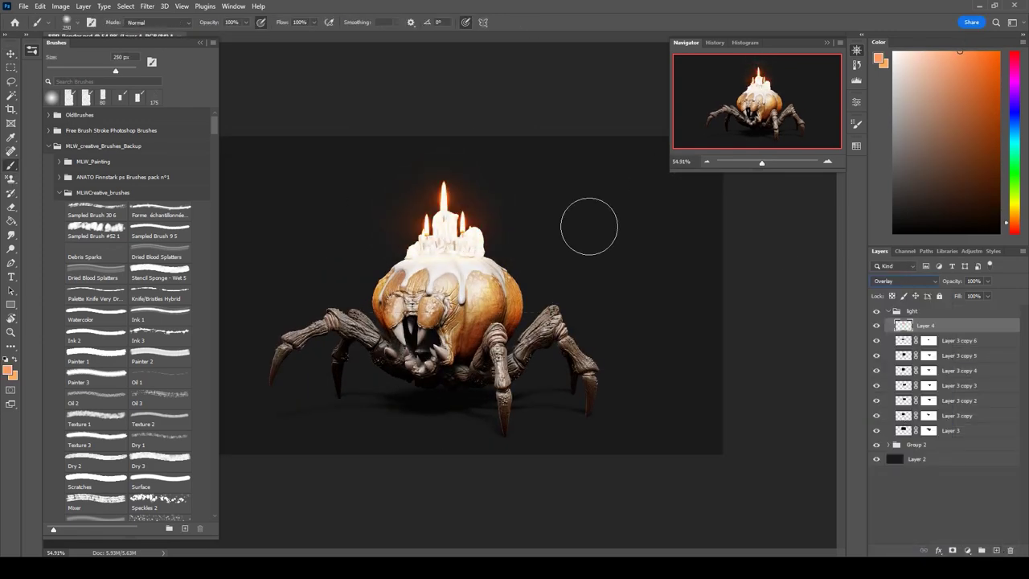
key("alt+BackSpace")
key("d")
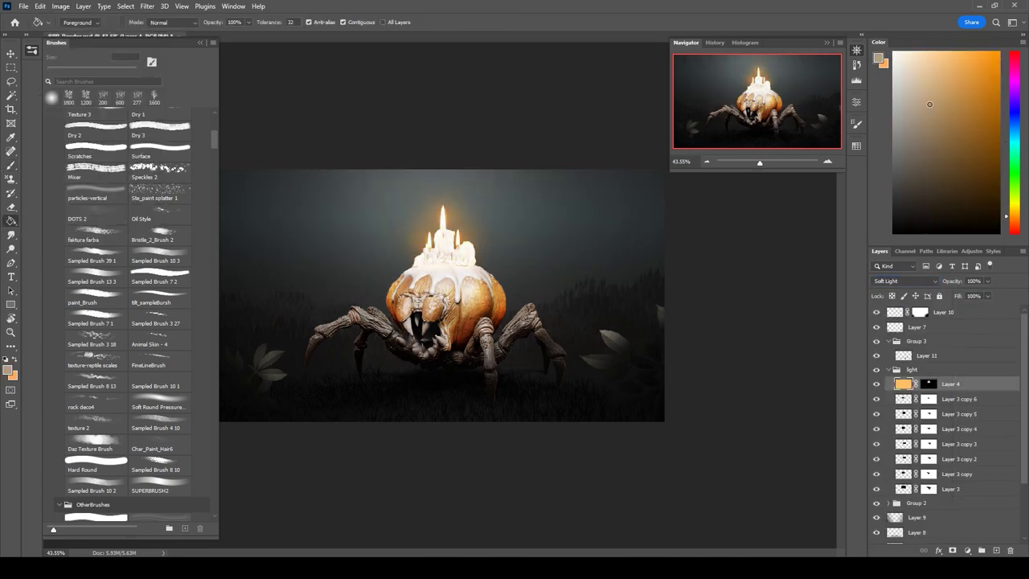
Step: Paint a dark trunk at upper right, then add a Pin Light fog layer from Layer 14's selection
left_click(567, 296, "alt")
left_click_drag(567, 296, 575, 287)
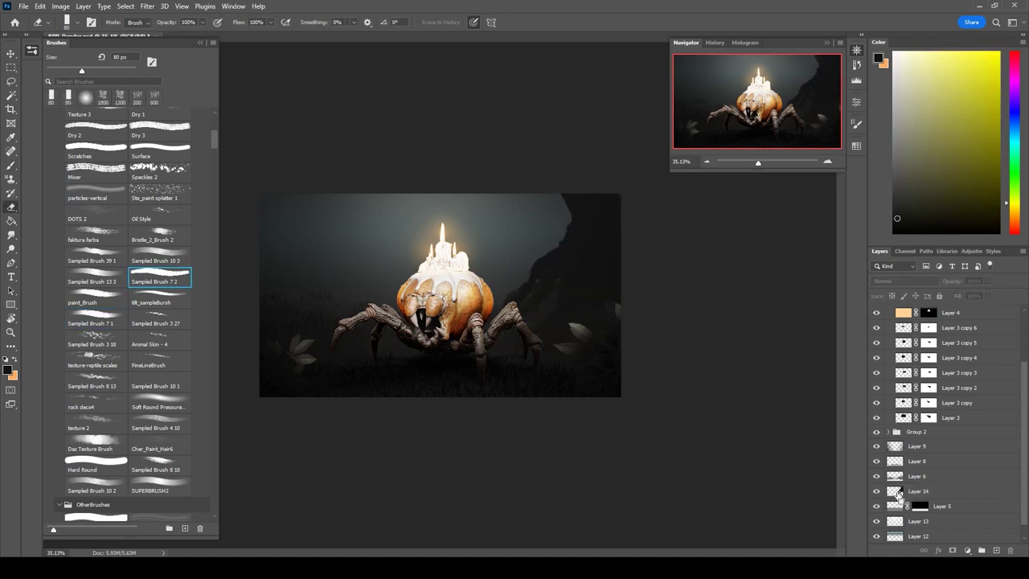
left_click(895, 490, "ctrl")
key("ctrl+shift+alt+n")
key("b")
key("x")
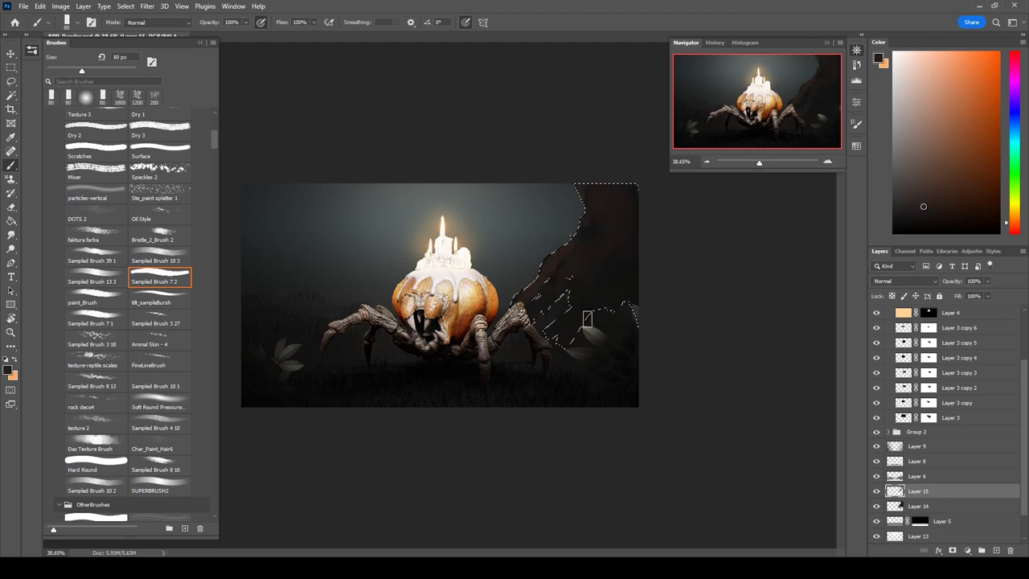
left_click(904, 280)
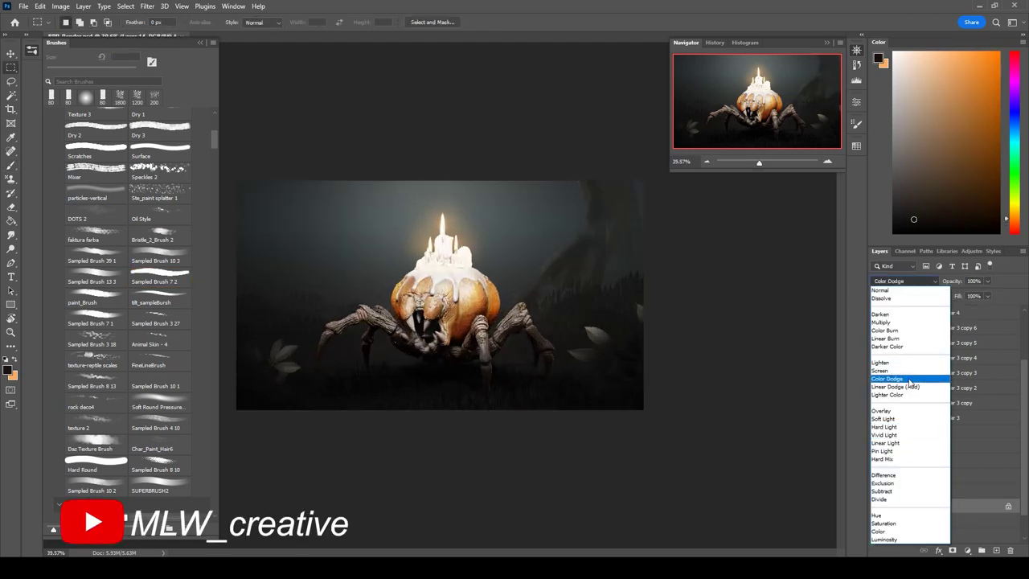
left_click(908, 452)
scroll(984, 473, "up", 2)
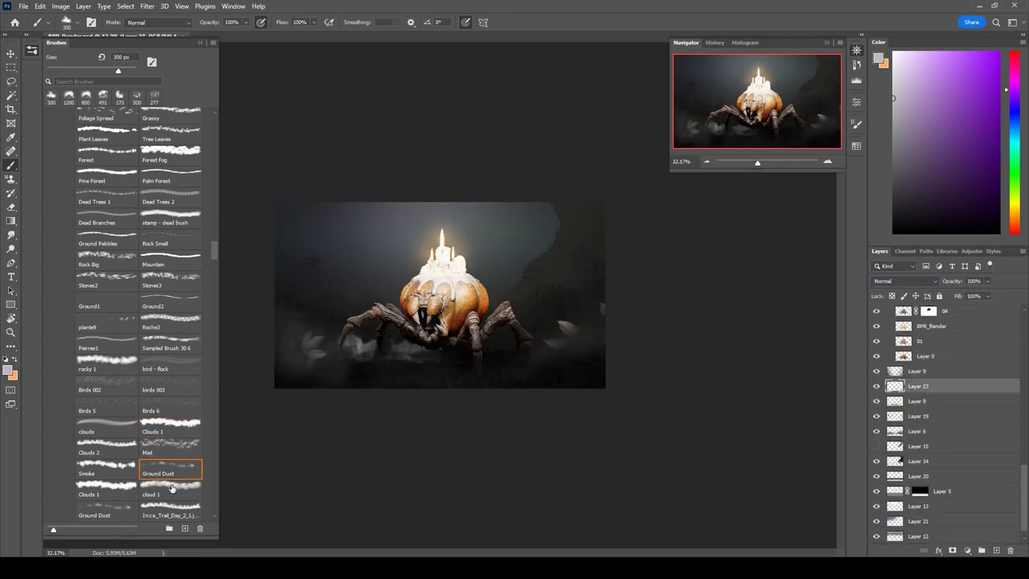
Step: Brush fog with the Clouds brush and set the green layer to Soft Light at 33%
left_click(170, 425)
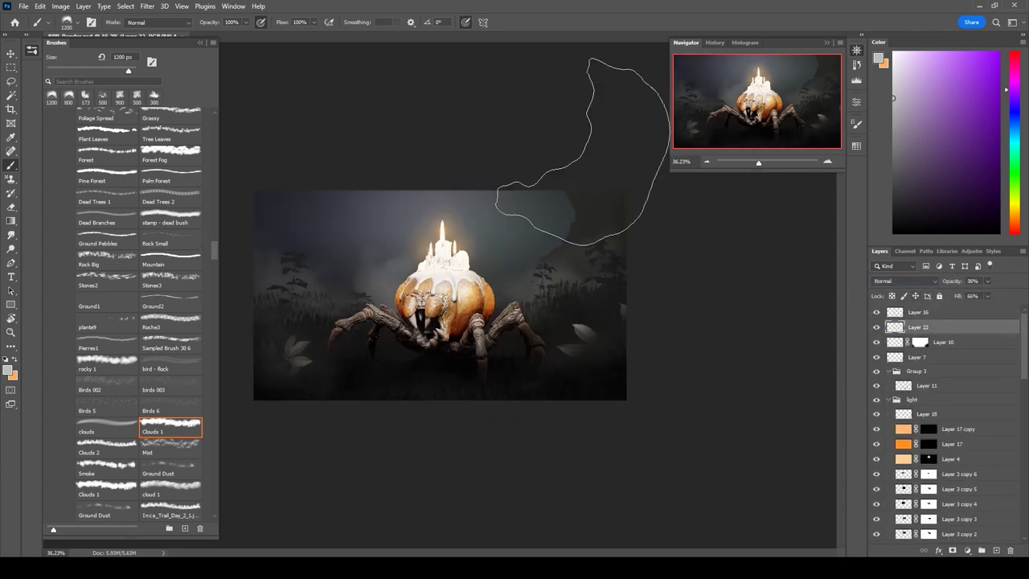
left_click(904, 280)
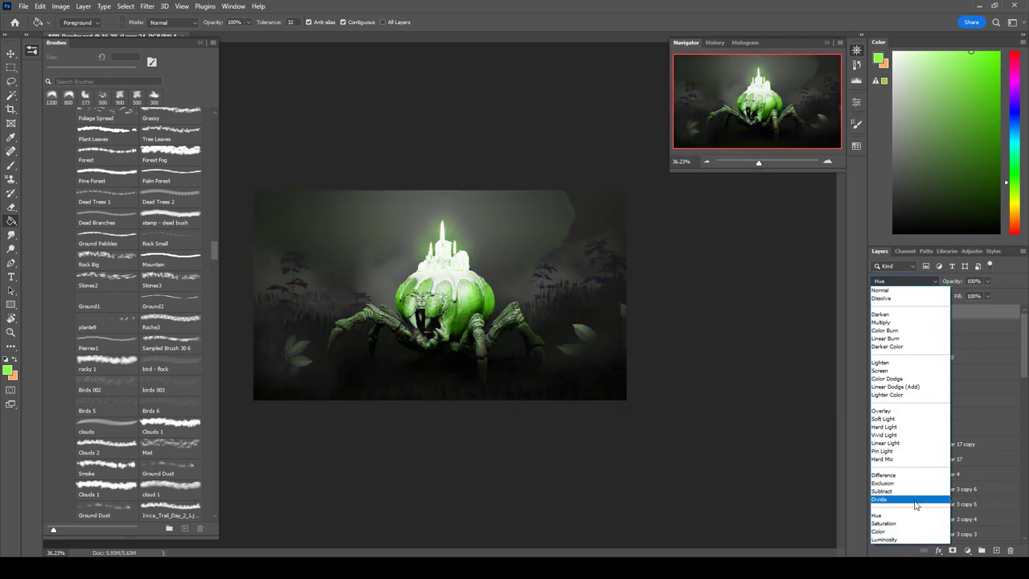
left_click(908, 424)
left_click_drag(986, 280, 991, 301)
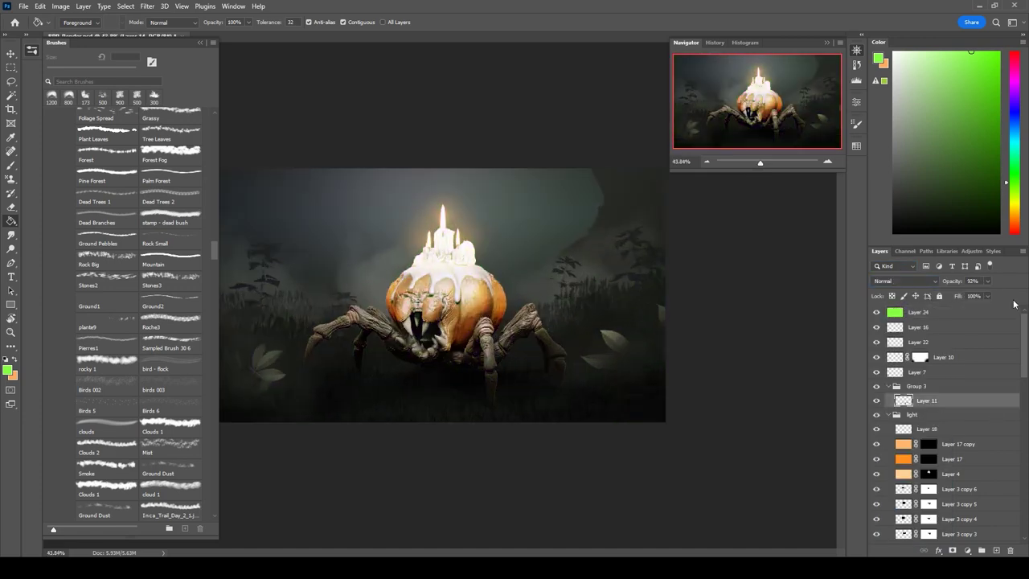
left_click(904, 280)
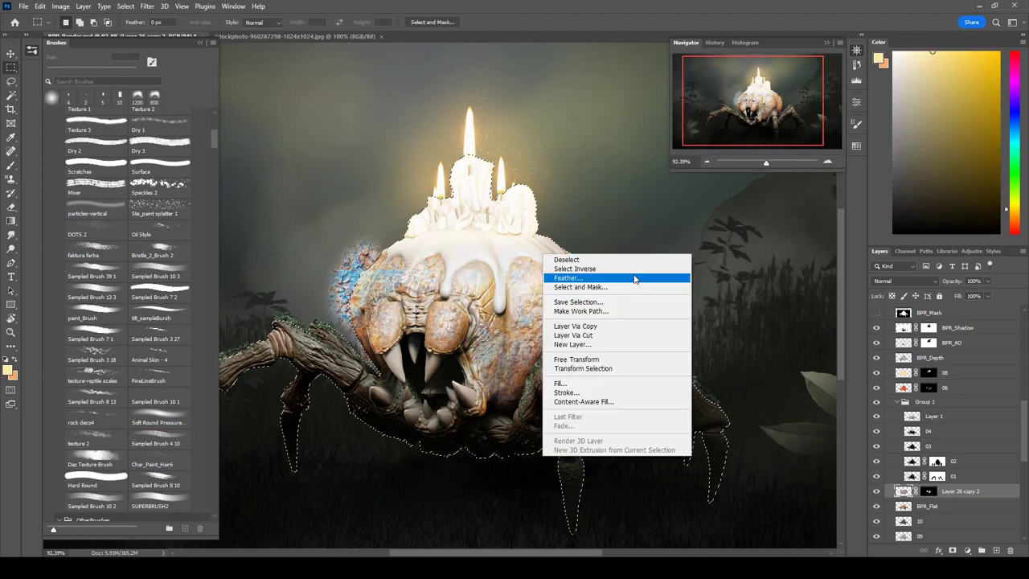
Step: Set the rust texture layer to Soft Light blending
left_click(904, 280)
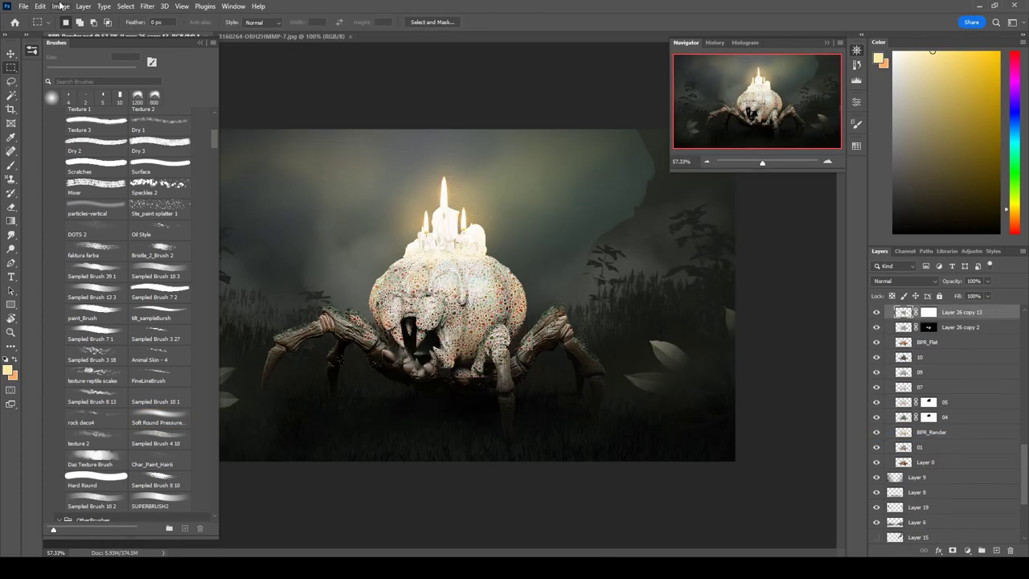
left_click(898, 419)
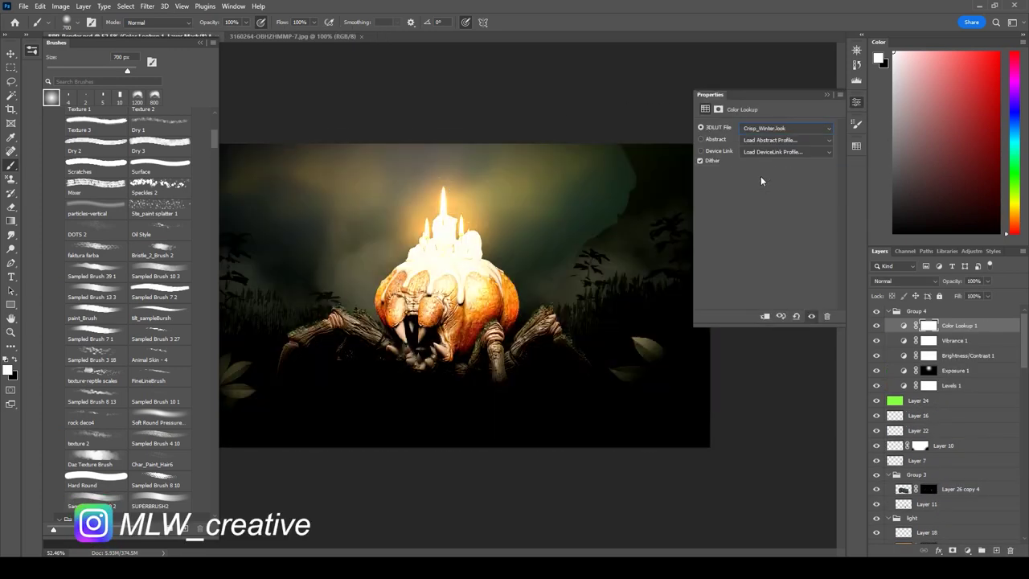
Step: Choose the Soft_Warming colour lookup at 76% opacity and add a Color Balance adjustment layer
key("Down")
key("Down")
key("Down")
key("Down")
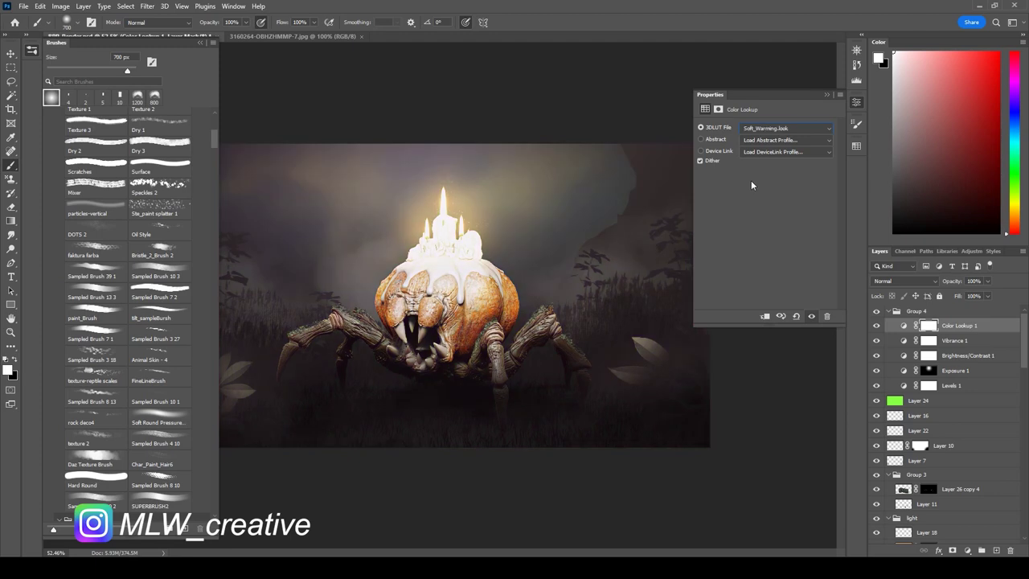
key("Down")
left_click_drag(986, 281, 973, 295)
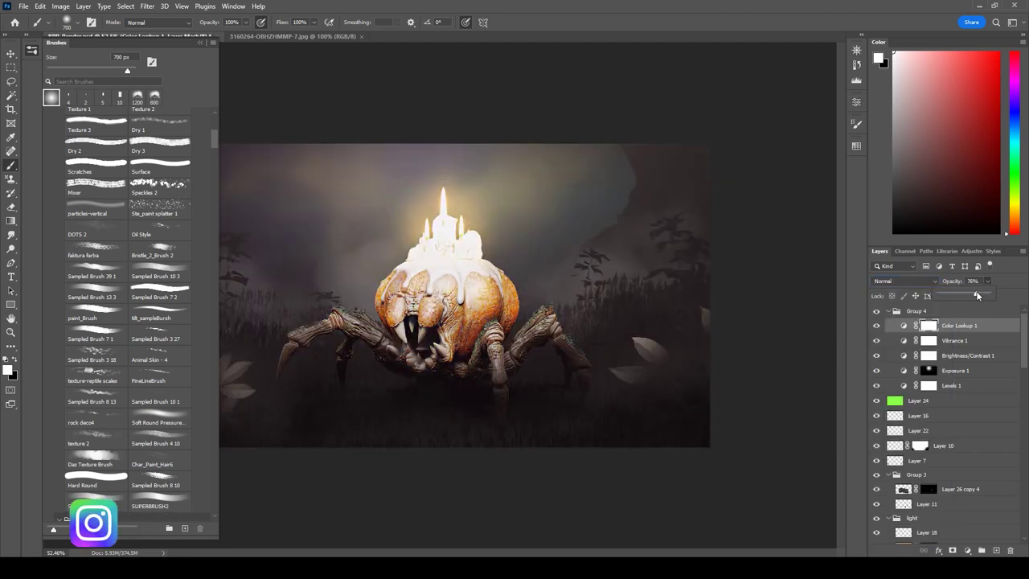
left_click(967, 550)
left_click(956, 466)
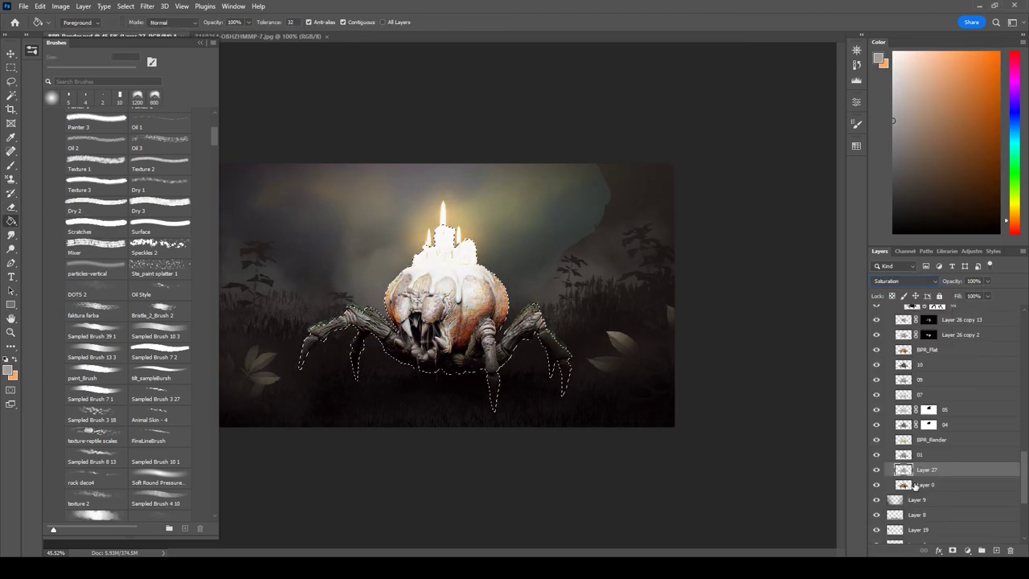
Step: Switch Layer 27's blend mode to Saturation
left_click(904, 280)
left_click(883, 523)
left_click(904, 281)
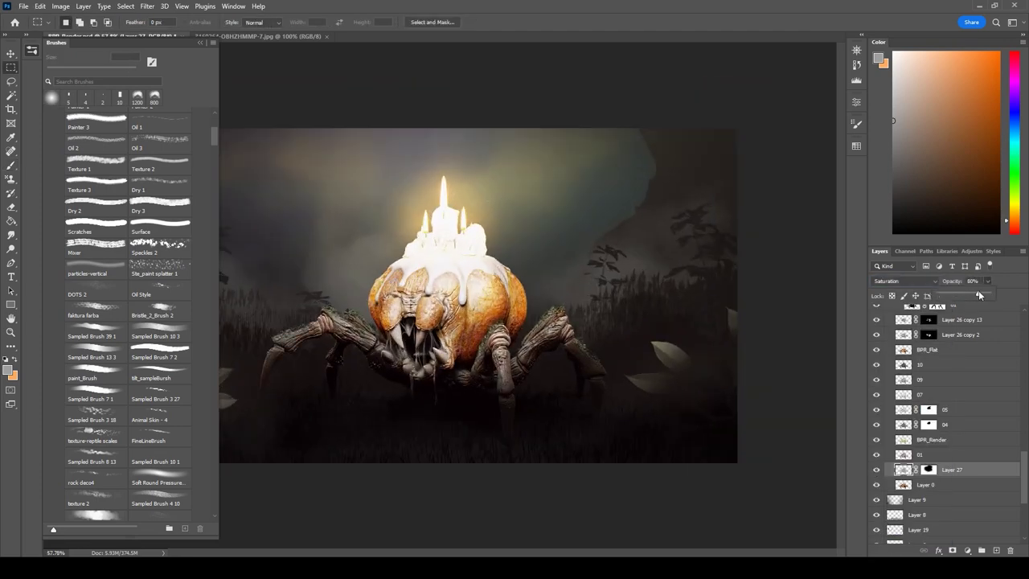